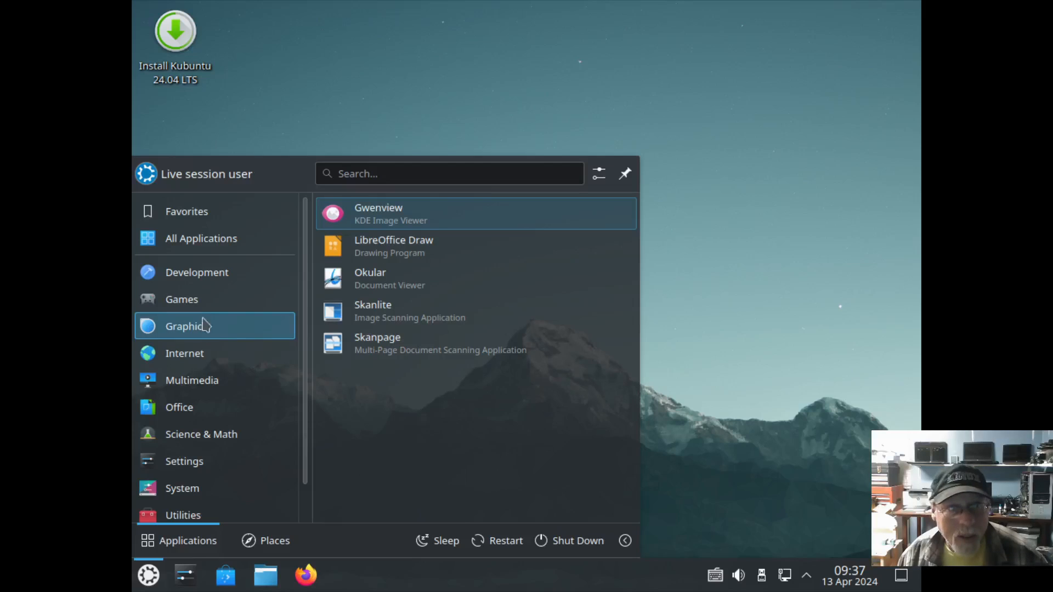
# Browse the installed programs in the Games, Multimedia, Office, Science & Math and Settings application categories
pyautogui.moveTo(199, 298)
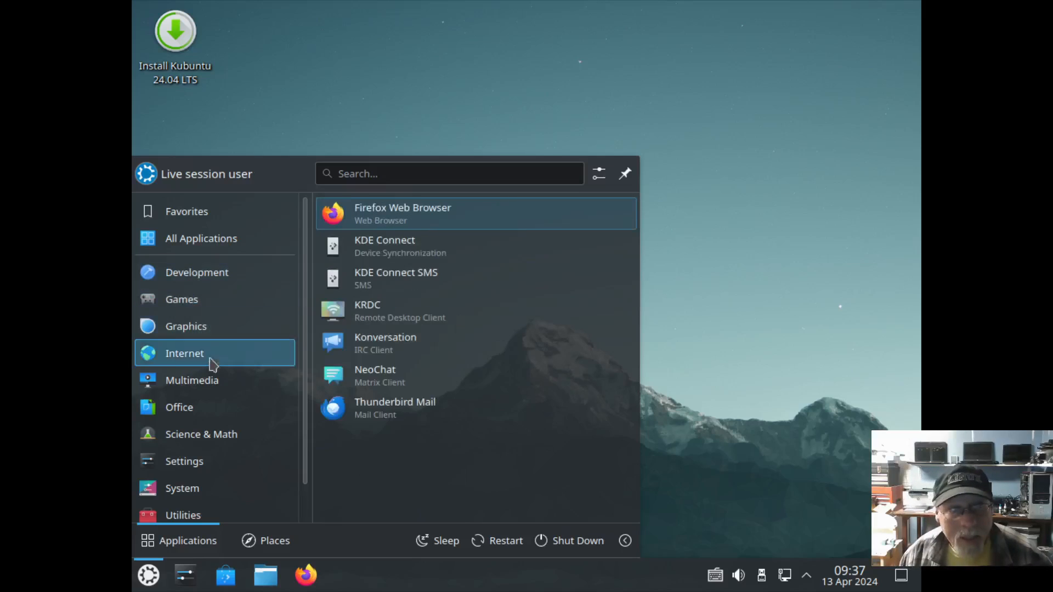
pyautogui.moveTo(220, 379)
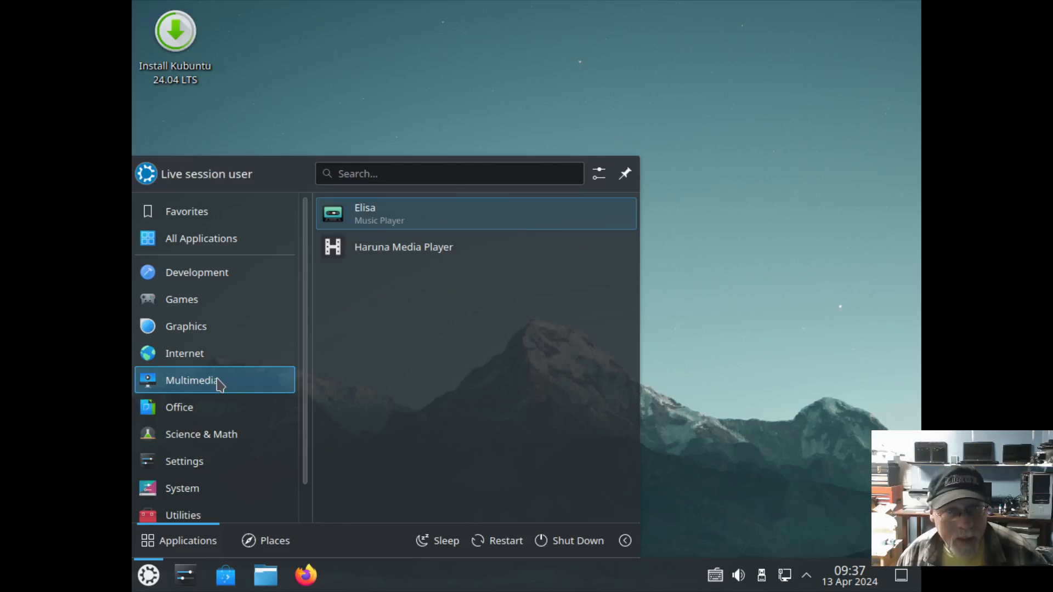
pyautogui.moveTo(219, 403)
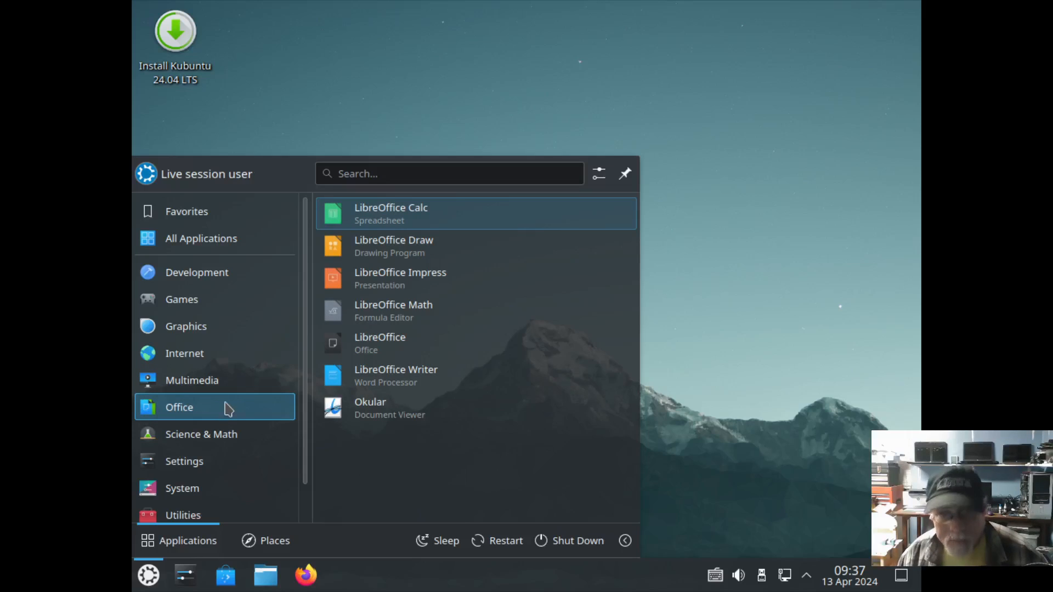
pyautogui.moveTo(221, 435)
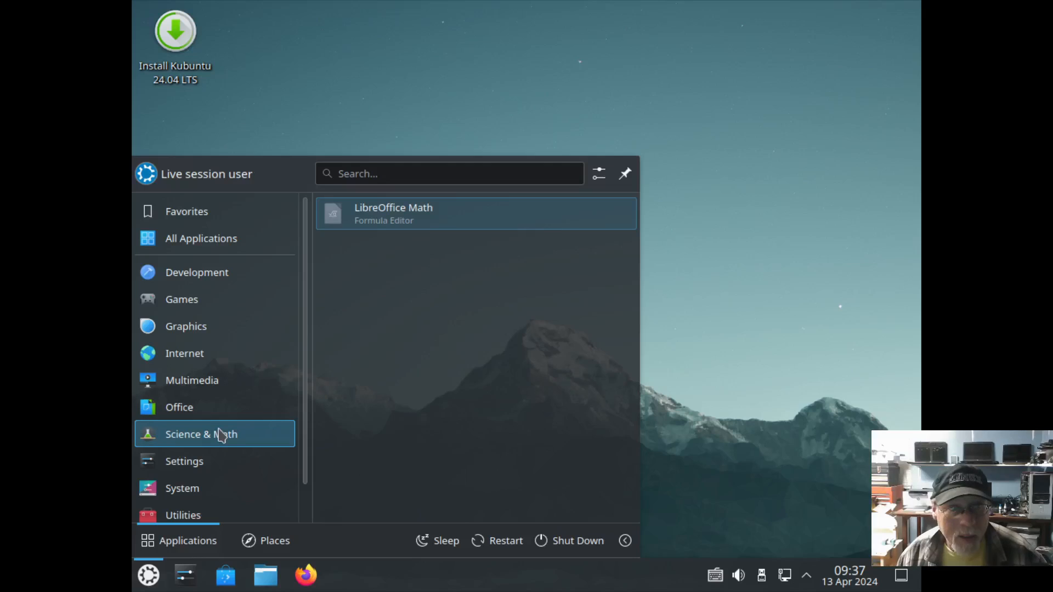
pyautogui.moveTo(219, 460)
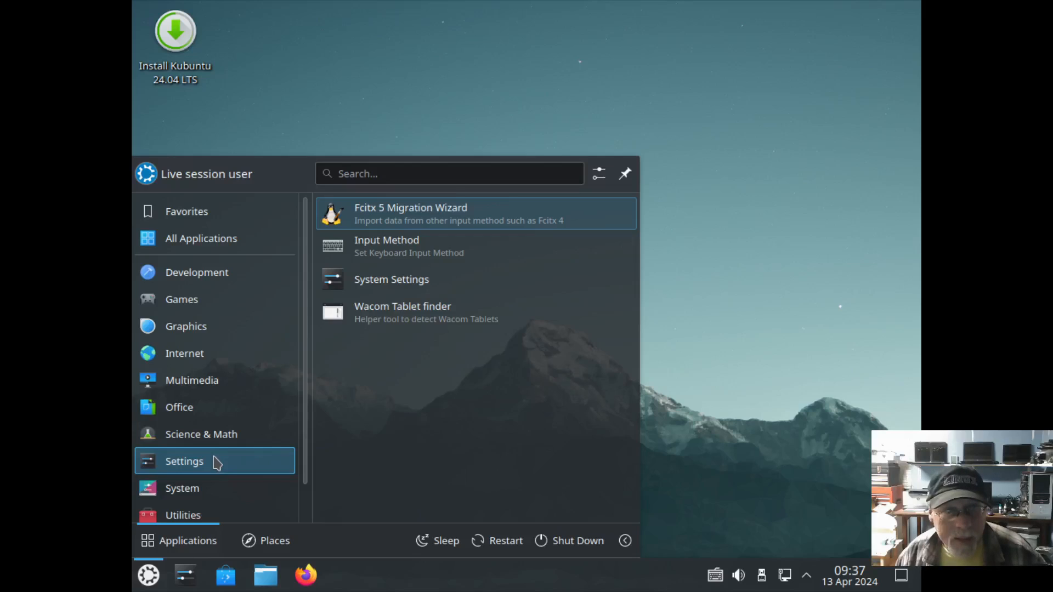
# Review the About this System details in Info Center from the System category, and close the window
pyautogui.moveTo(216, 489)
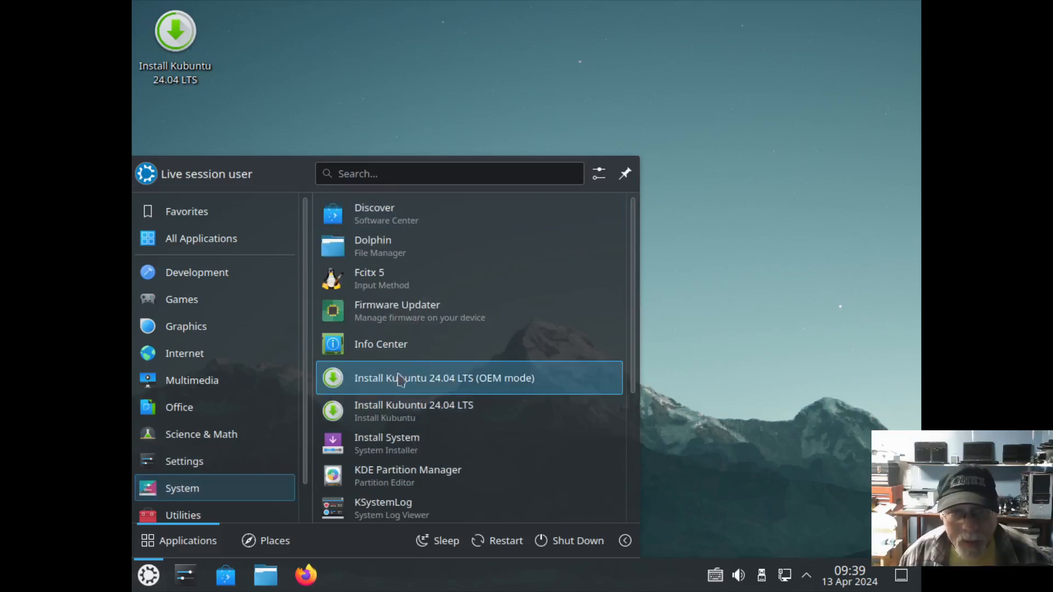
pyautogui.click(400, 350)
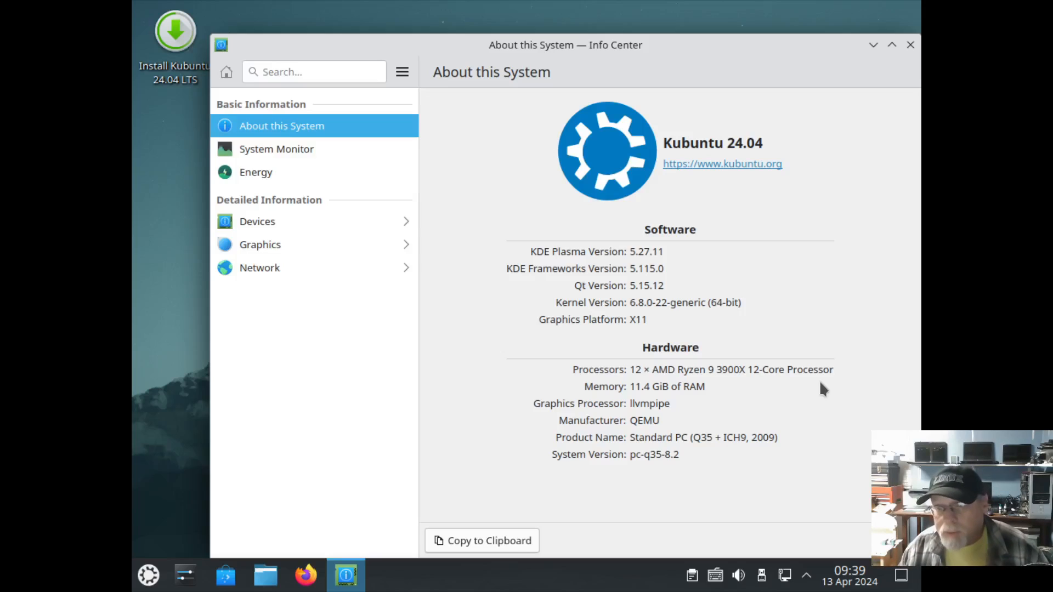
pyautogui.click(908, 45)
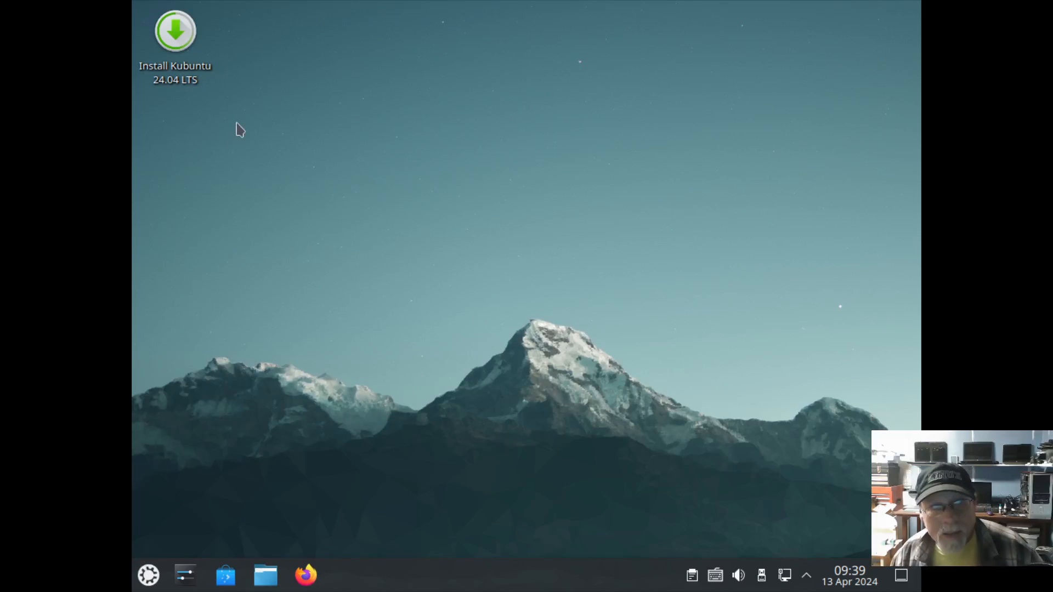
# Launch the Kubuntu 24.04 LTS installer from the desktop and accept American English as the language
pyautogui.click(185, 47)
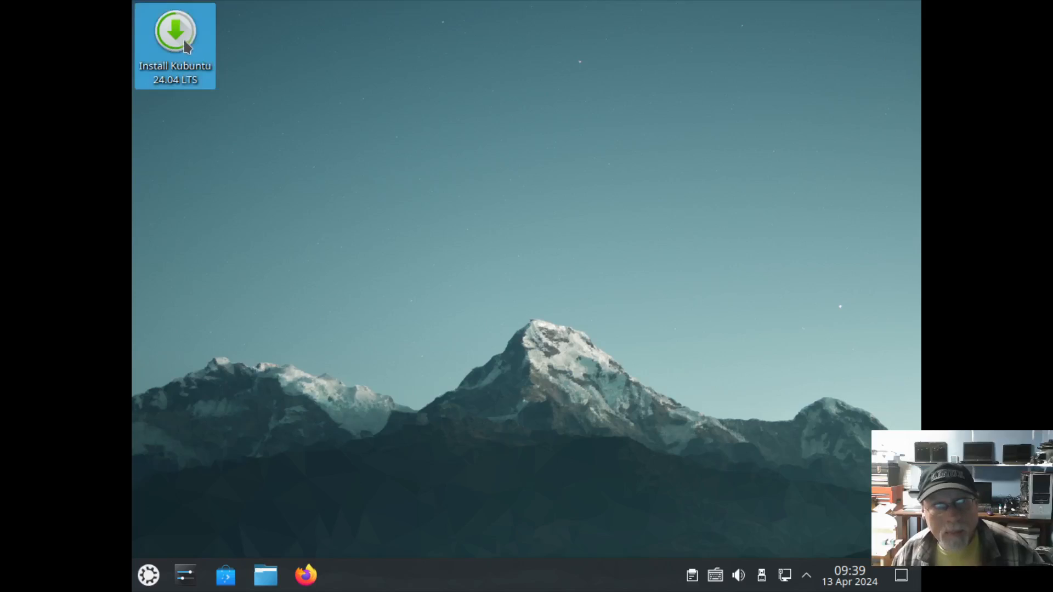
pyautogui.doubleClick(181, 41)
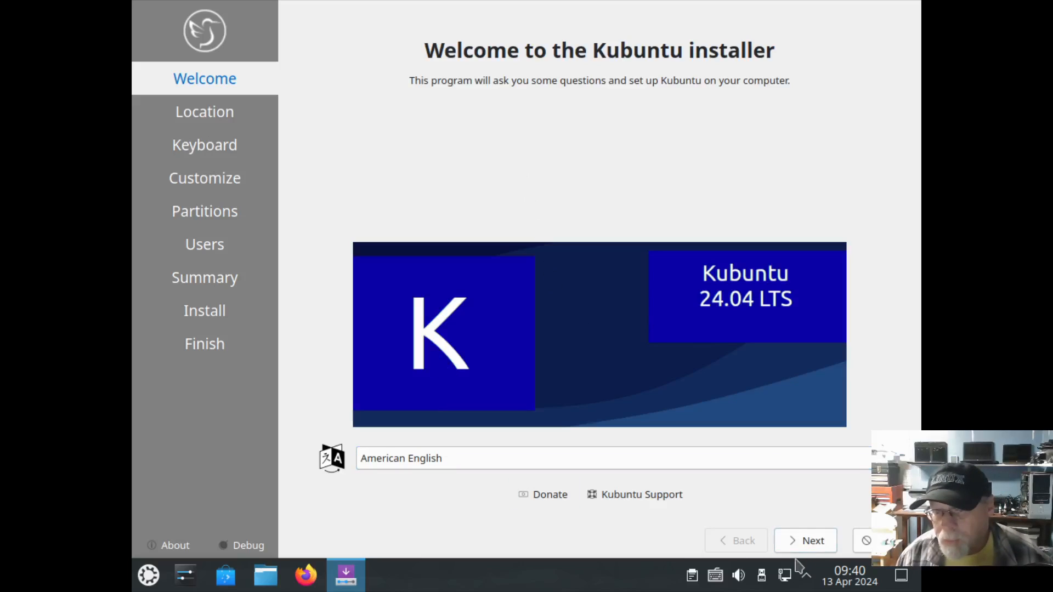
pyautogui.click(800, 540)
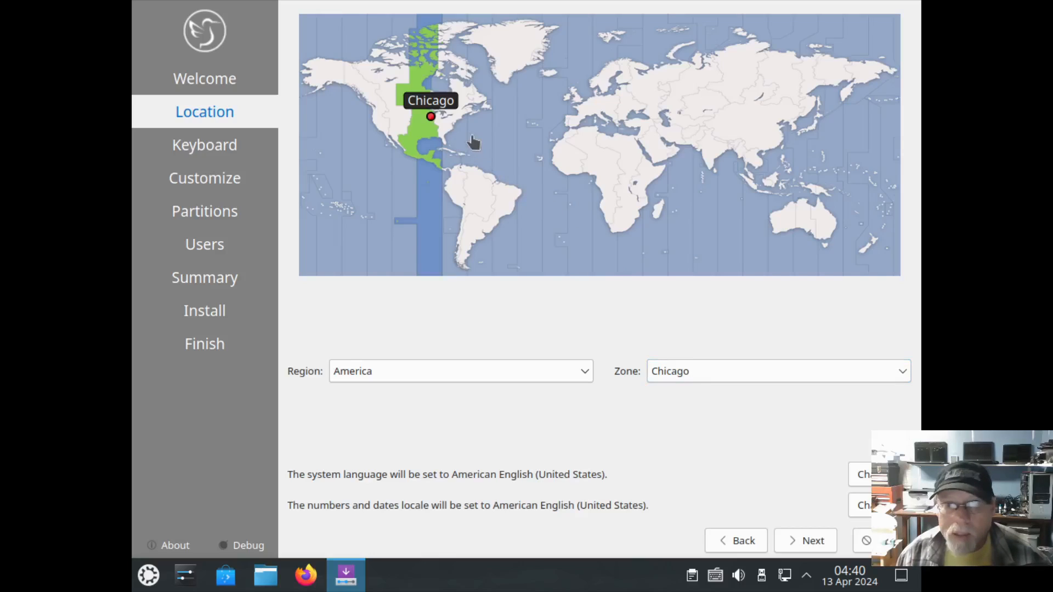
# Set the time zone to New York and accept the default English (US) keyboard layout
pyautogui.click(449, 123)
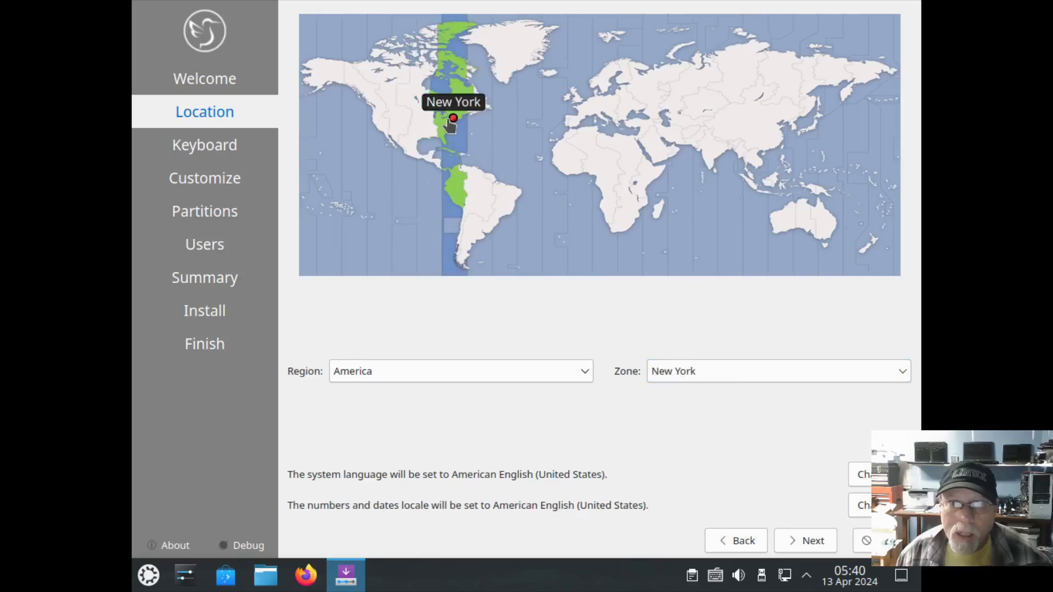
pyautogui.click(811, 541)
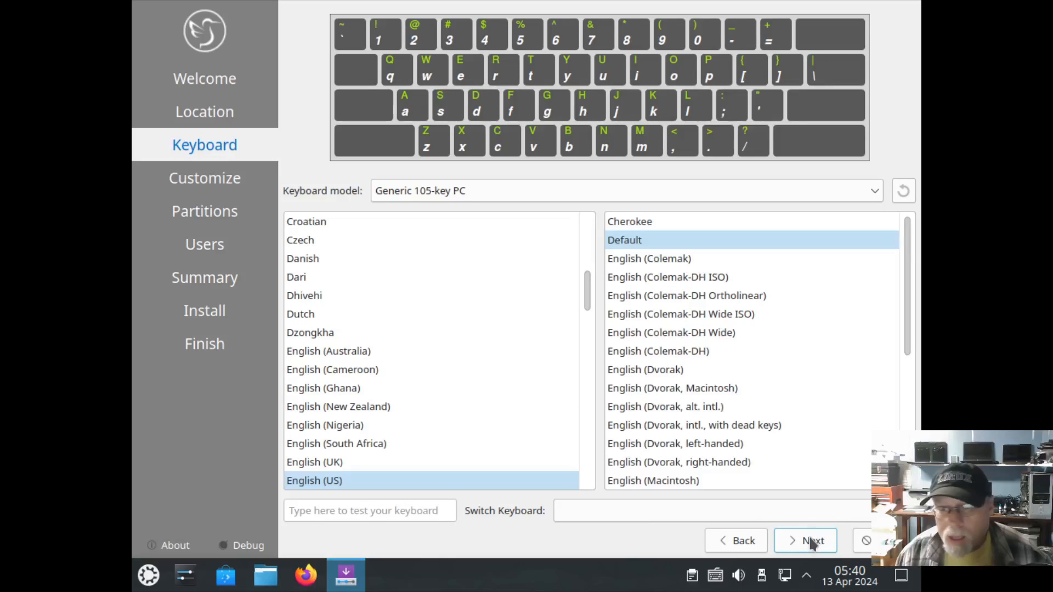
pyautogui.click(812, 541)
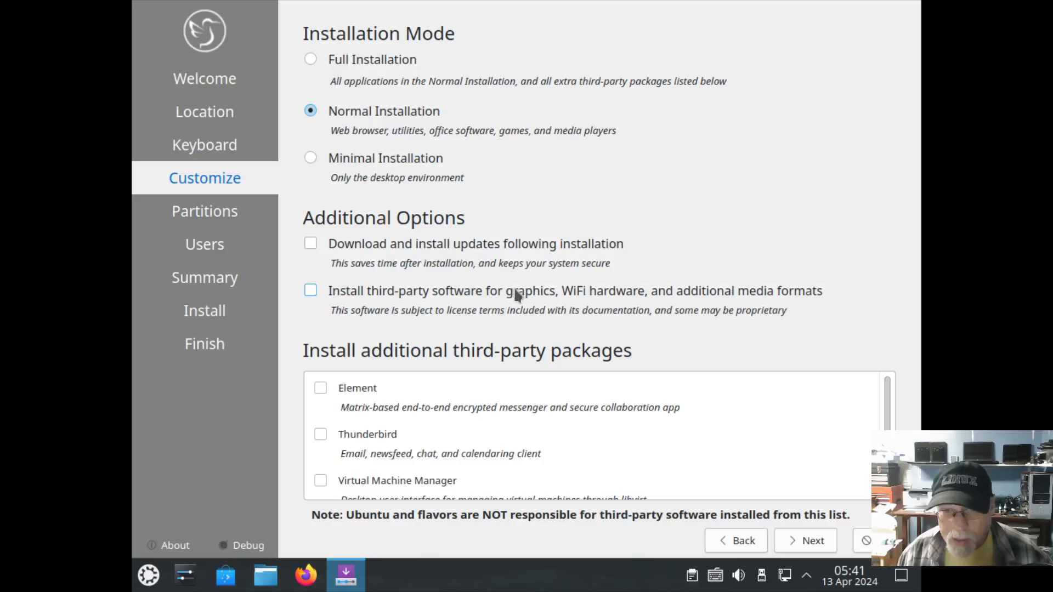
# Examine the third-party software option and the list of additional third-party packages without selecting any
pyautogui.click(554, 293)
pyautogui.click(309, 289)
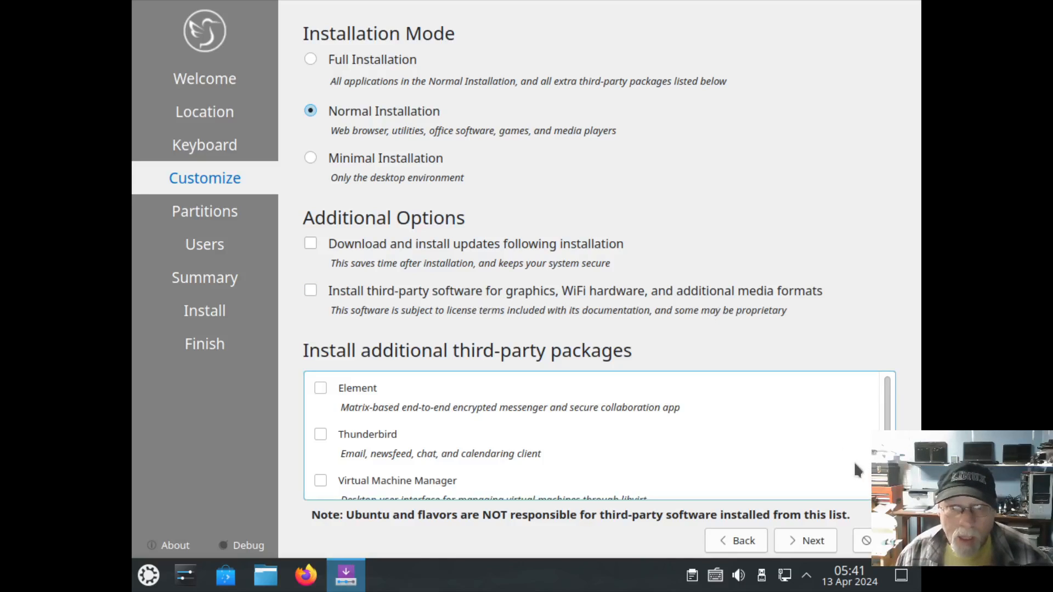
pyautogui.scroll(-2, 615, 464)
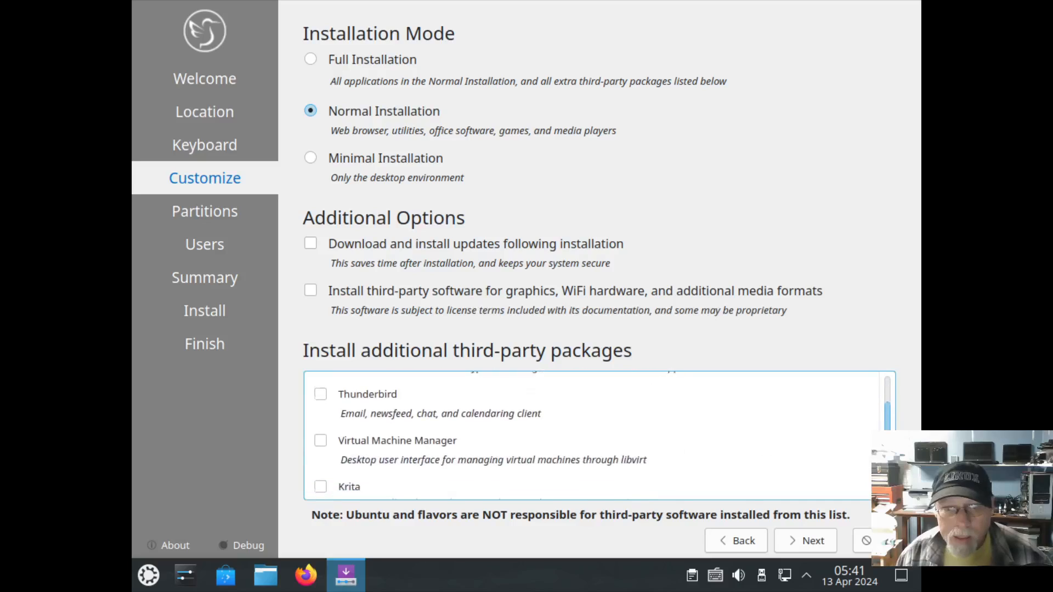
pyautogui.scroll(2, 889, 427)
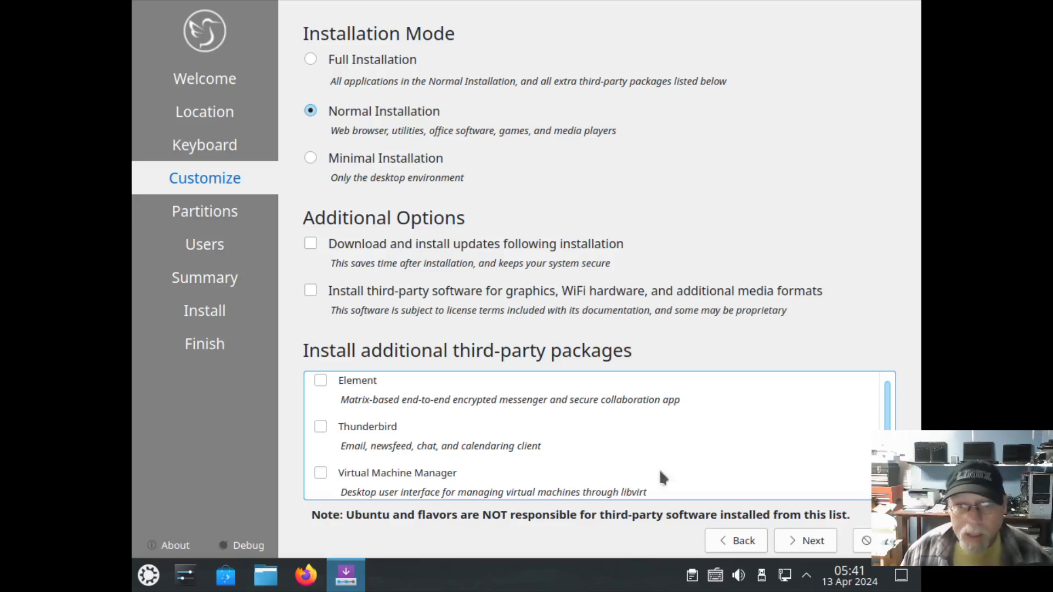
pyautogui.scroll(-1, 590, 460)
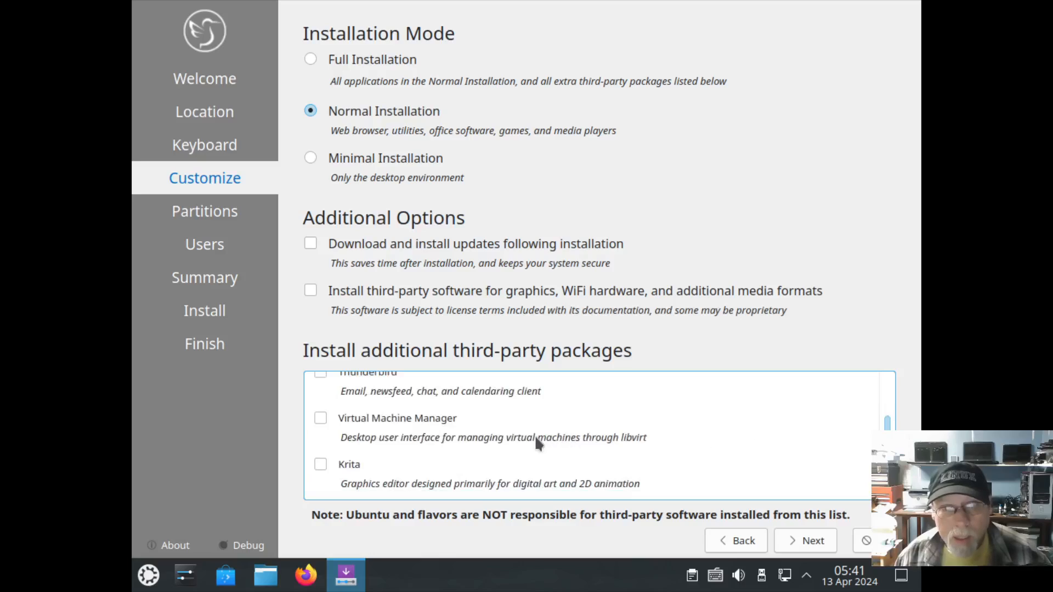
pyautogui.scroll(1, 644, 445)
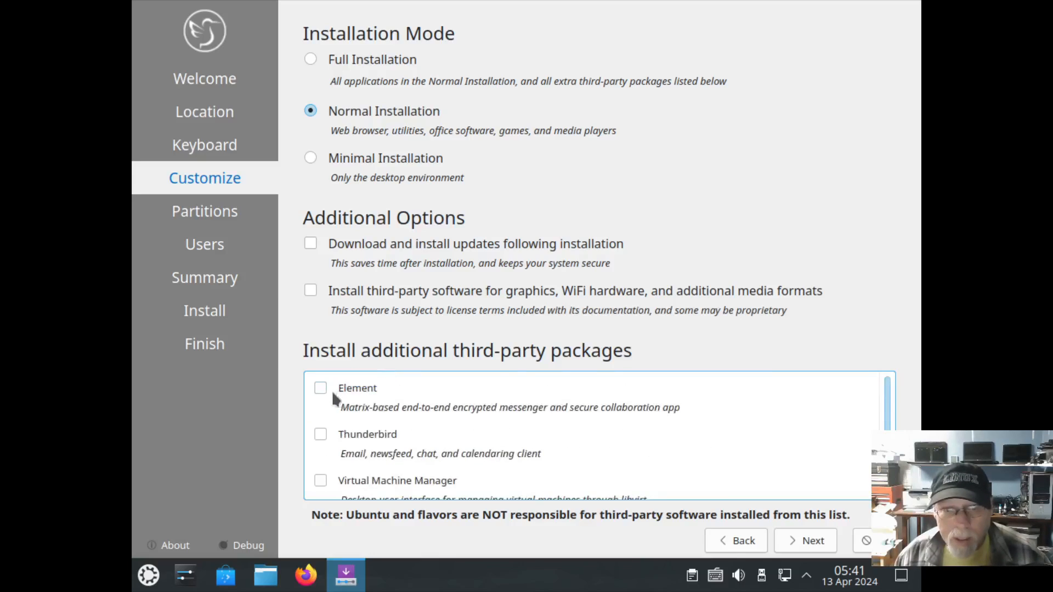
pyautogui.scroll(-1, 526, 428)
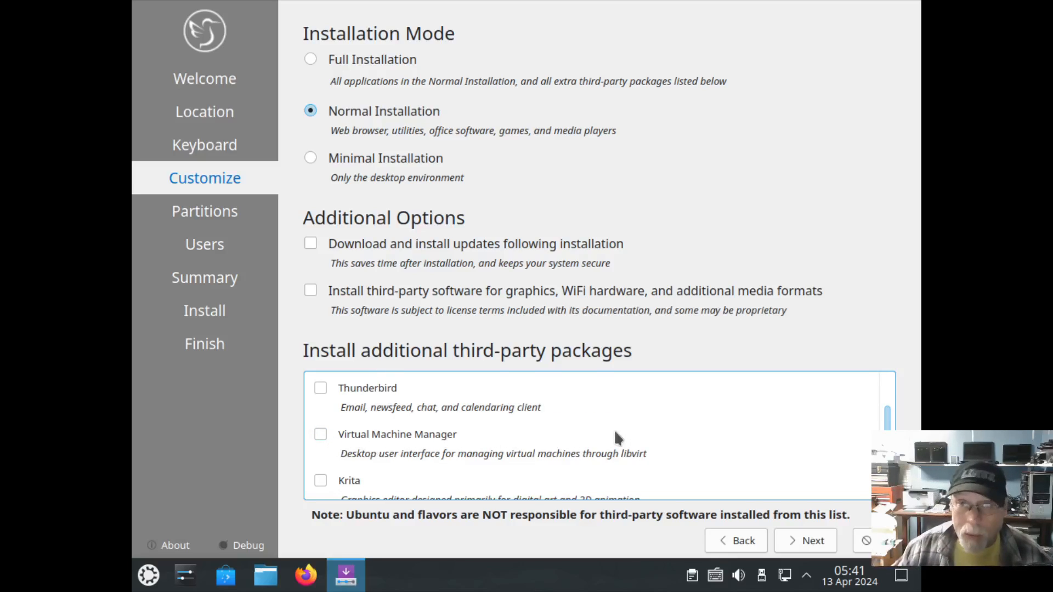
pyautogui.scroll(-1, 630, 434)
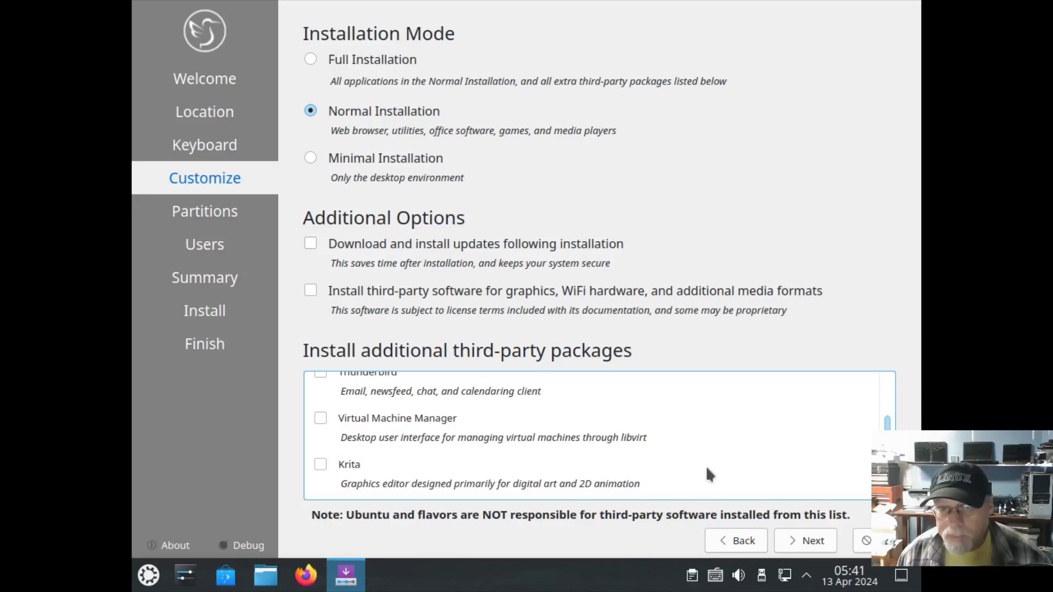
pyautogui.scroll(4, 587, 462)
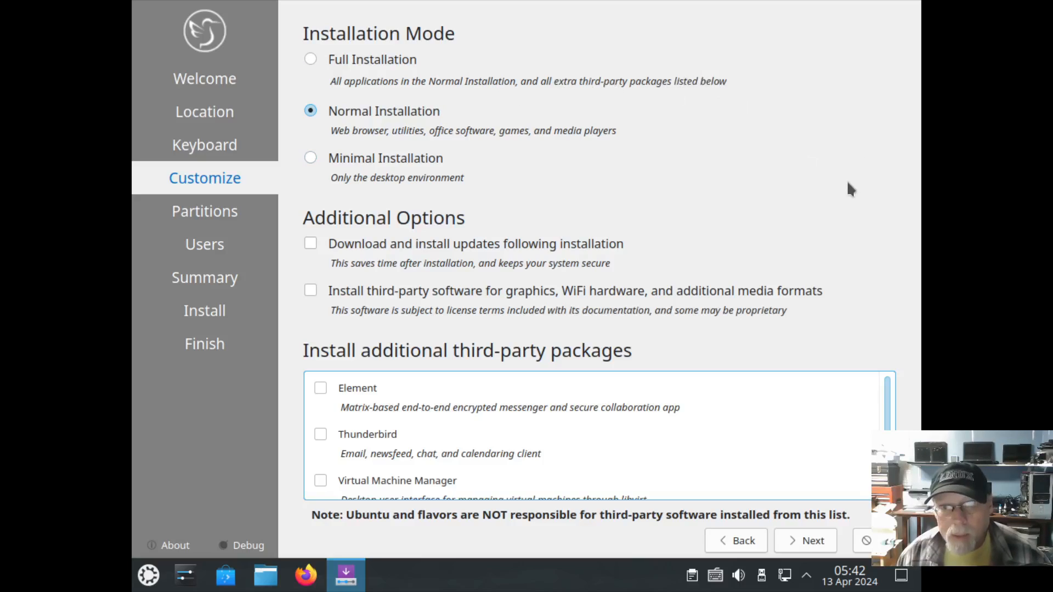
pyautogui.scroll(-1, 409, 405)
pyautogui.scroll(1, 404, 414)
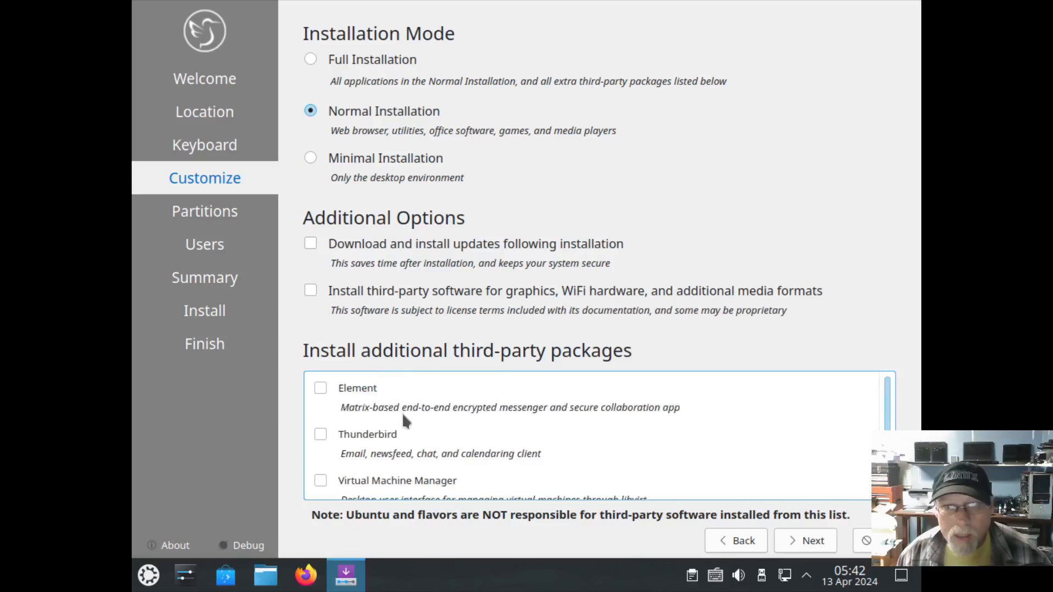
pyautogui.scroll(-1, 422, 407)
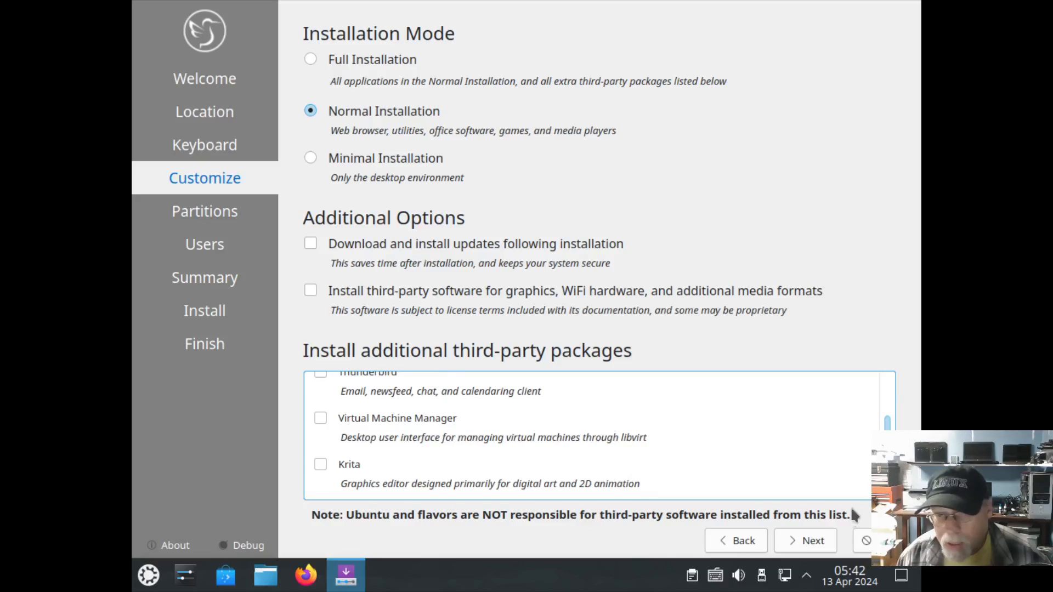
# Accept Normal Installation without additional options and choose Erase disk for the vda storage device
pyautogui.click(814, 543)
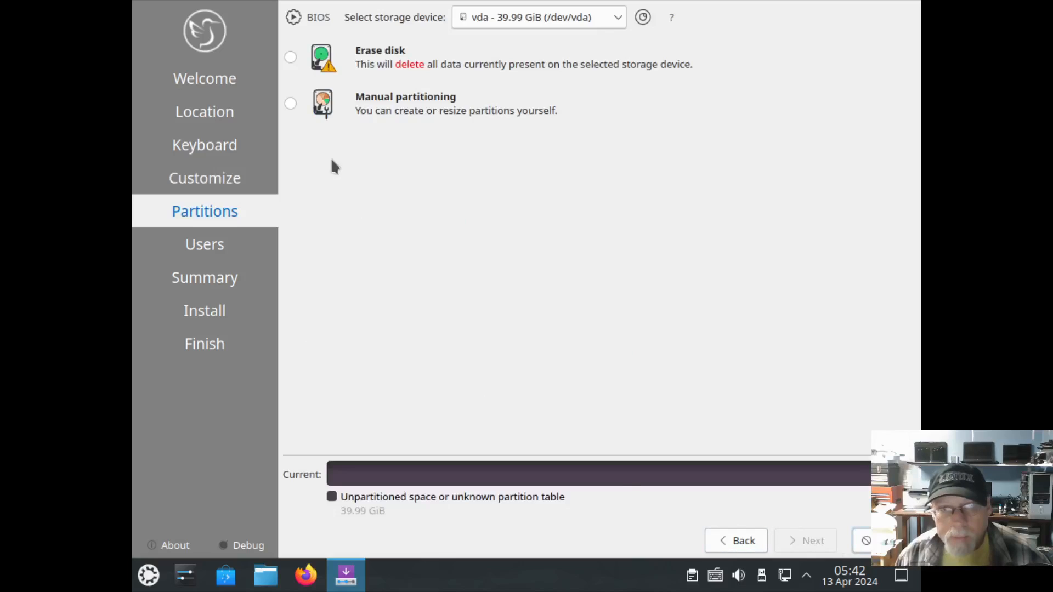
pyautogui.click(289, 58)
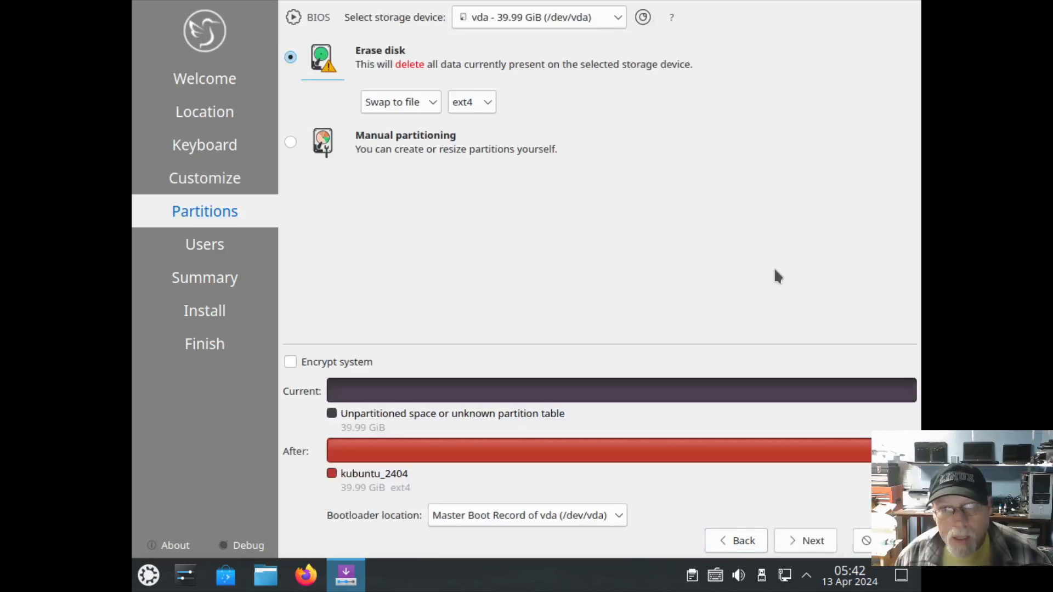
# Review the swap and file system choices, keep Swap to file and ext4, and continue to the user account setup
pyautogui.click(473, 102)
pyautogui.click(470, 104)
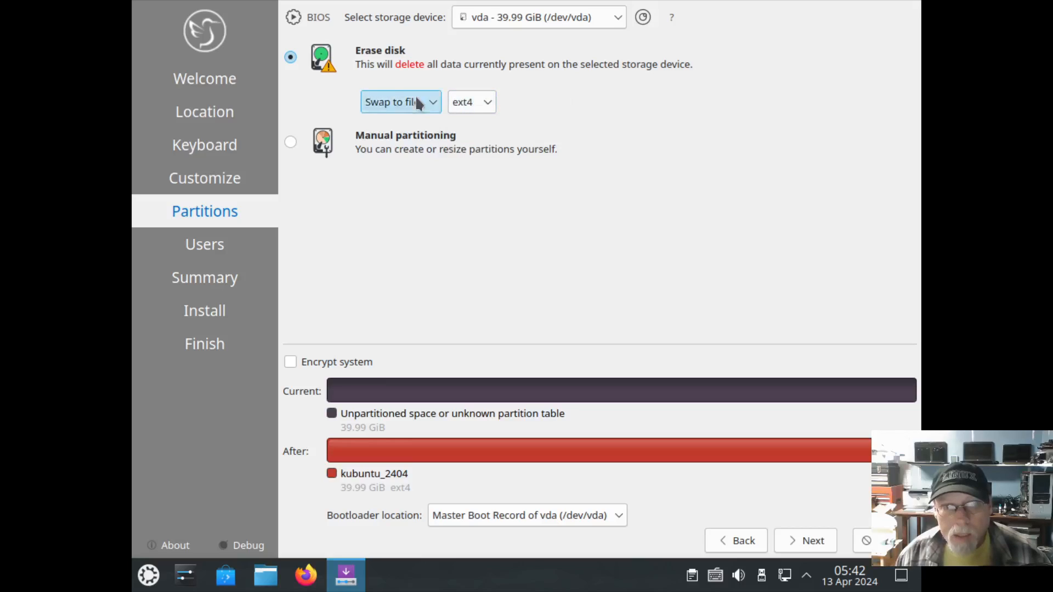
pyautogui.click(401, 102)
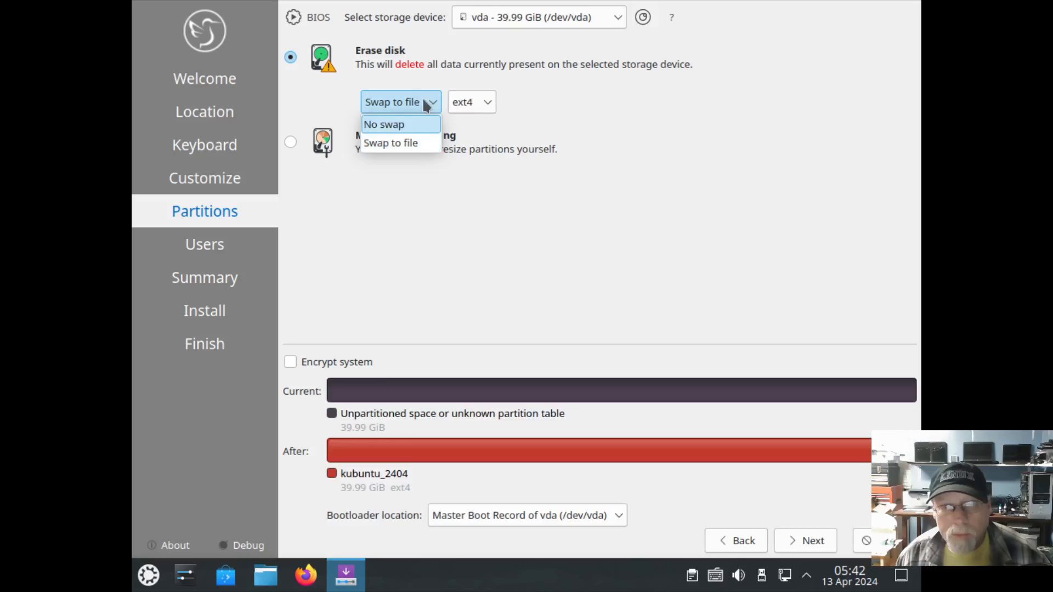
pyautogui.click(598, 100)
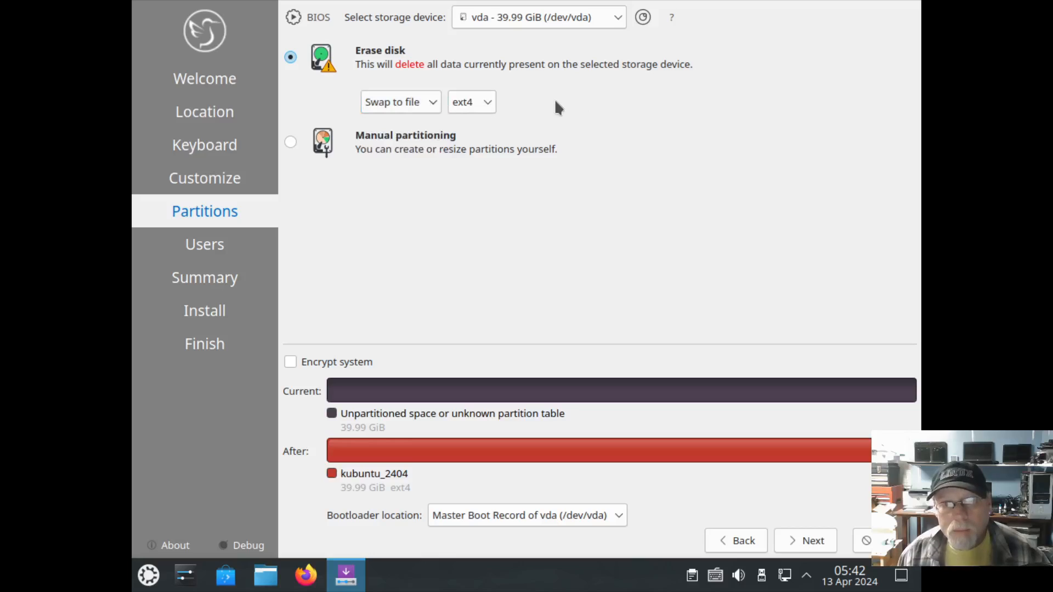
pyautogui.click(413, 103)
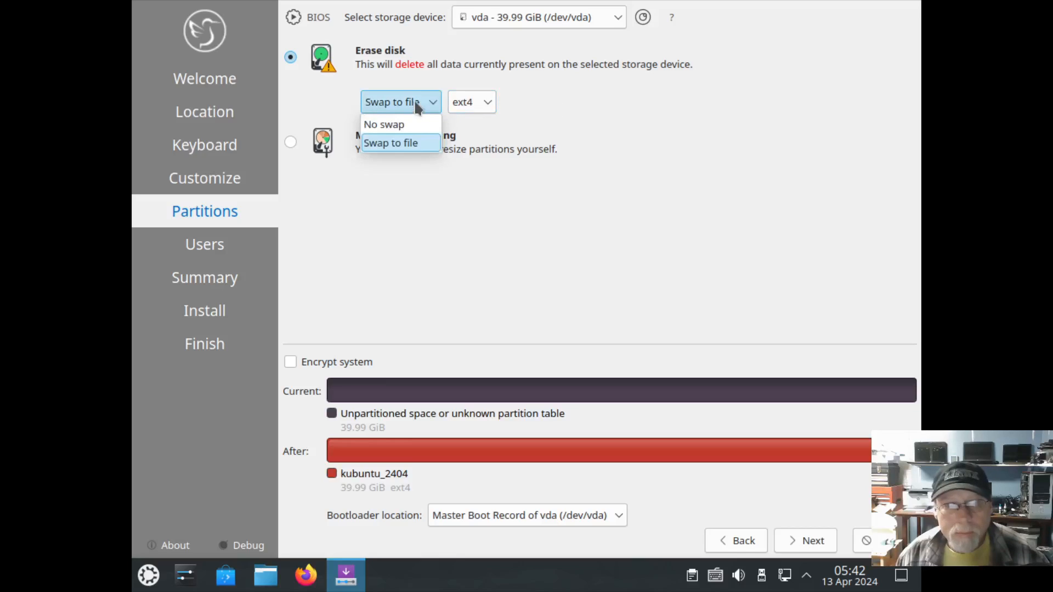
pyautogui.click(413, 101)
pyautogui.click(414, 103)
pyautogui.click(415, 104)
pyautogui.click(478, 107)
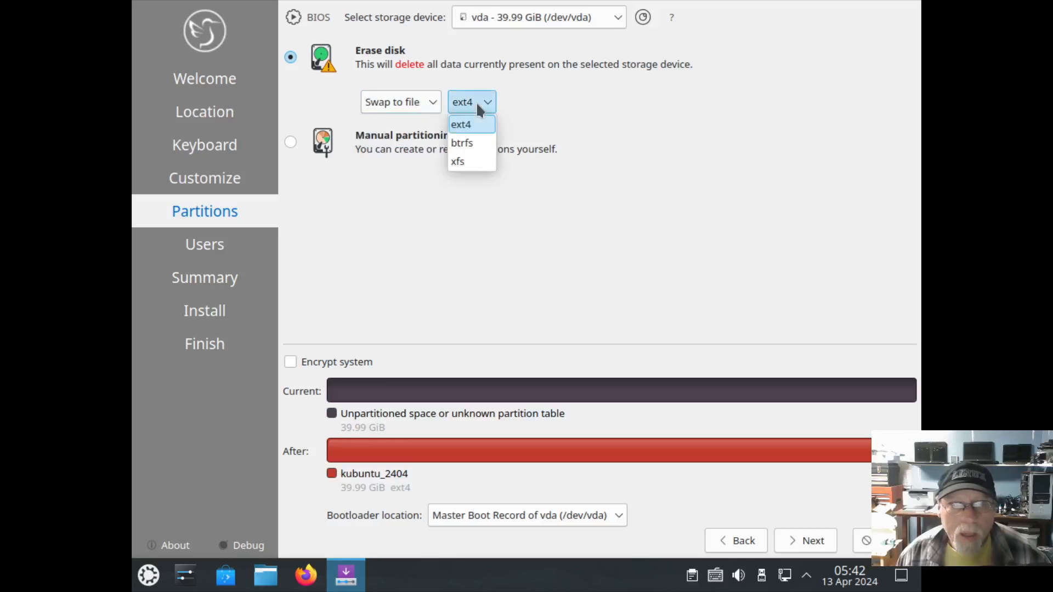
pyautogui.click(465, 105)
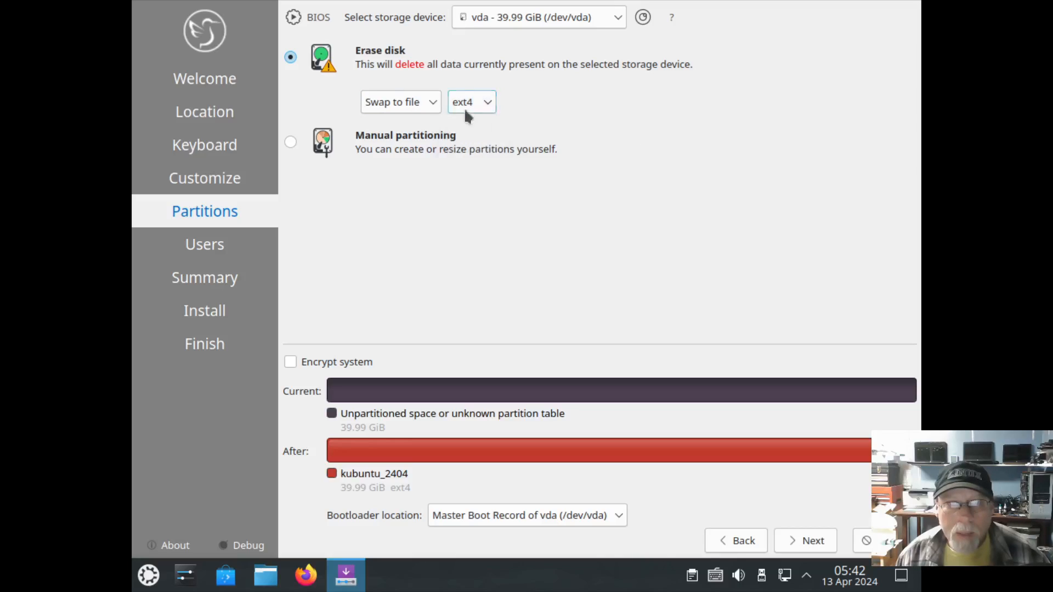
pyautogui.click(432, 105)
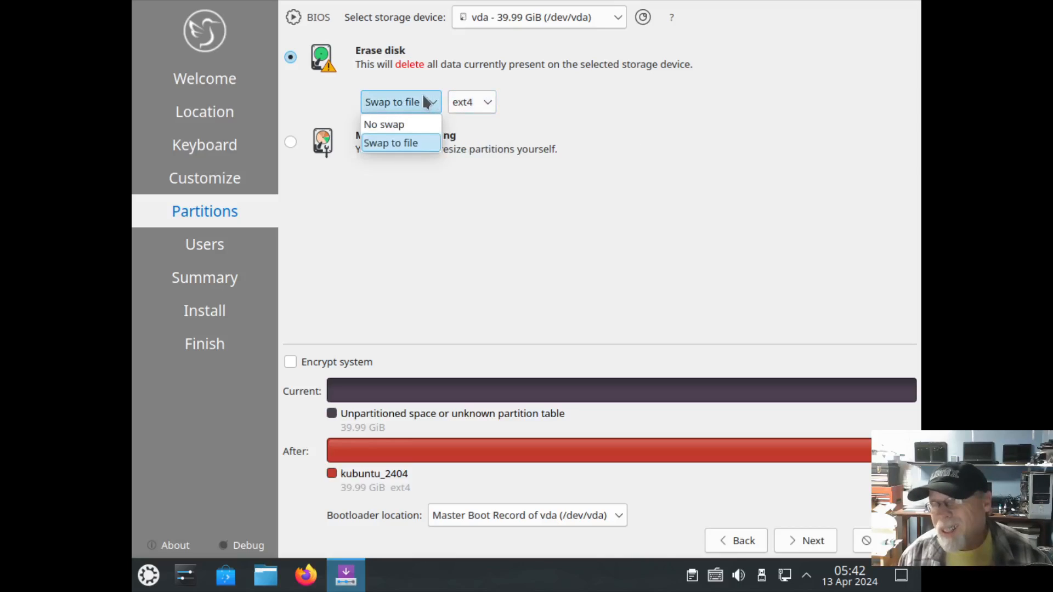
pyautogui.click(638, 117)
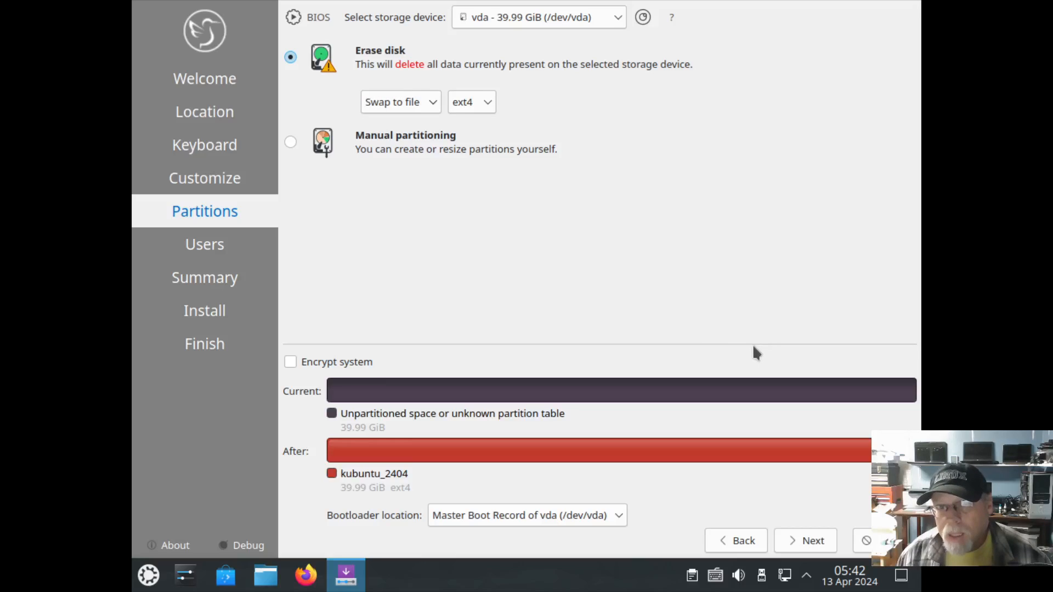
pyautogui.click(805, 541)
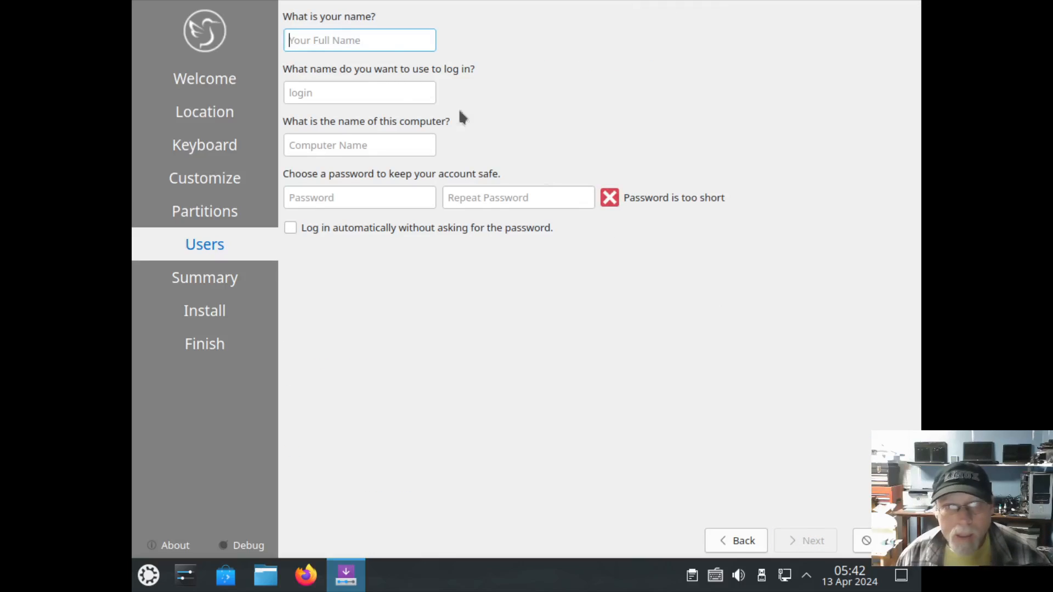
# Fill in the user's name, enter and repeat the account password, and enable automatic login without asking for the password
pyautogui.write('buzz')
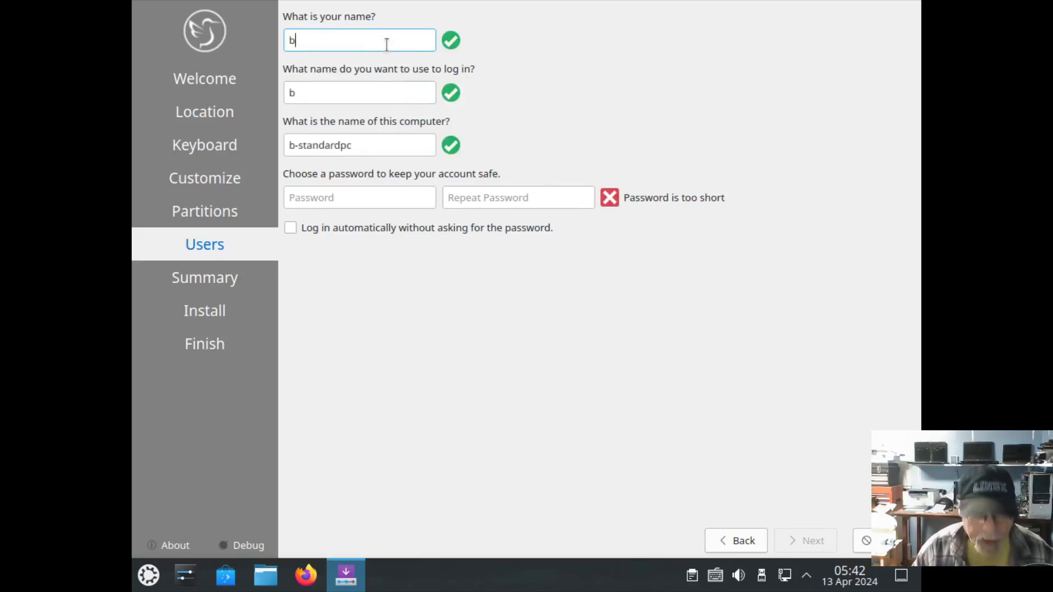
pyautogui.press('Tab')
pyautogui.press('Tab')
pyautogui.press('Tab')
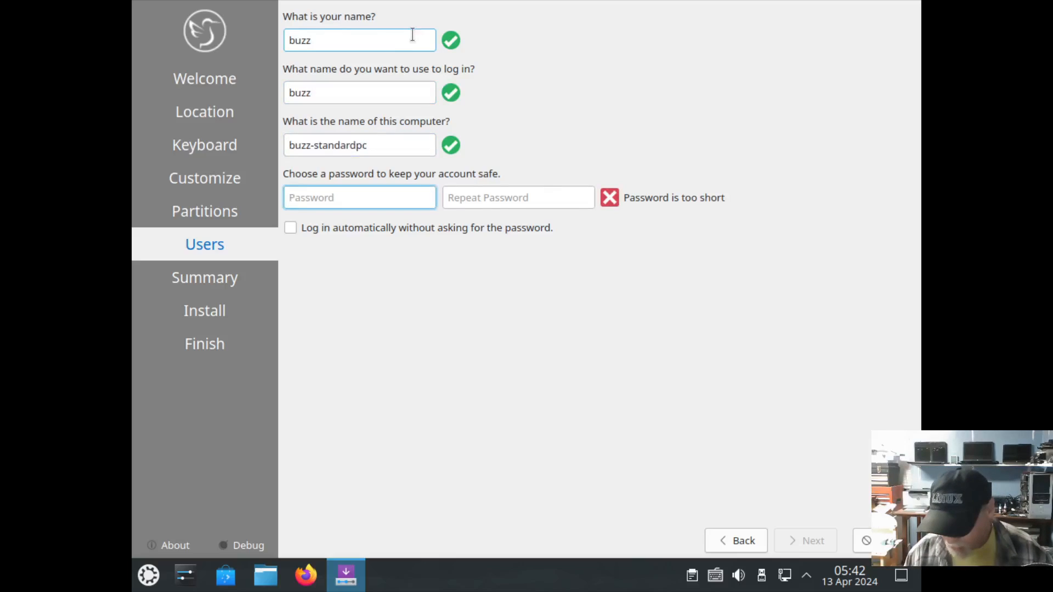
pyautogui.write('******')
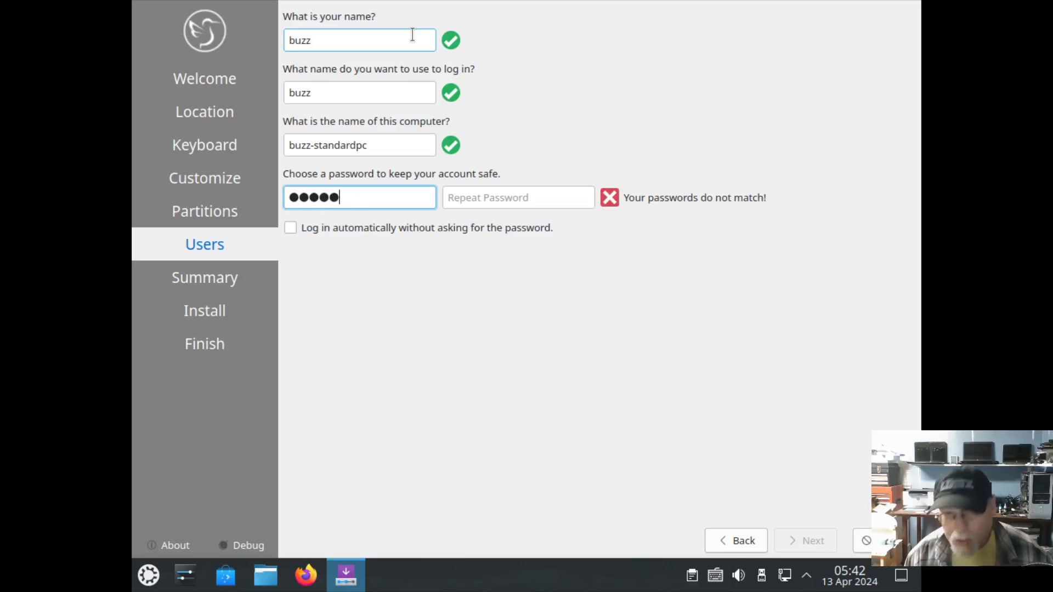
pyautogui.press('Tab')
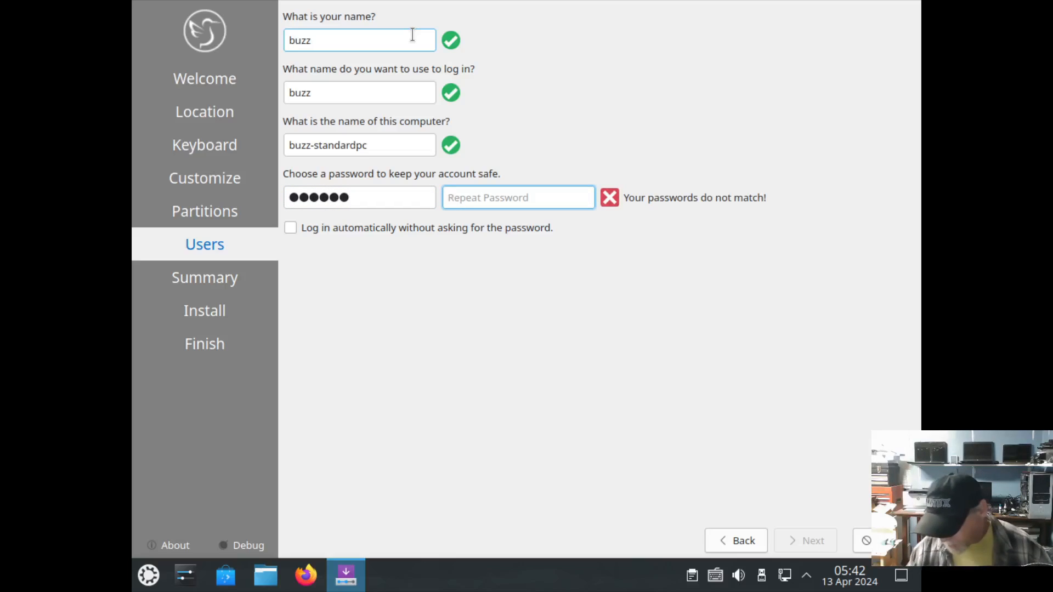
pyautogui.write('******')
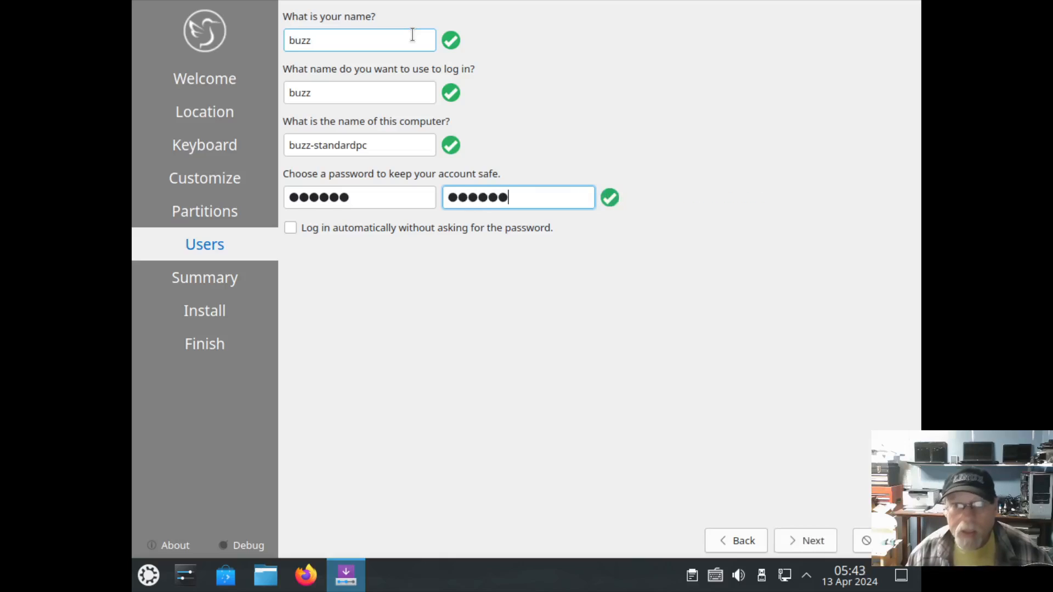
pyautogui.click(289, 227)
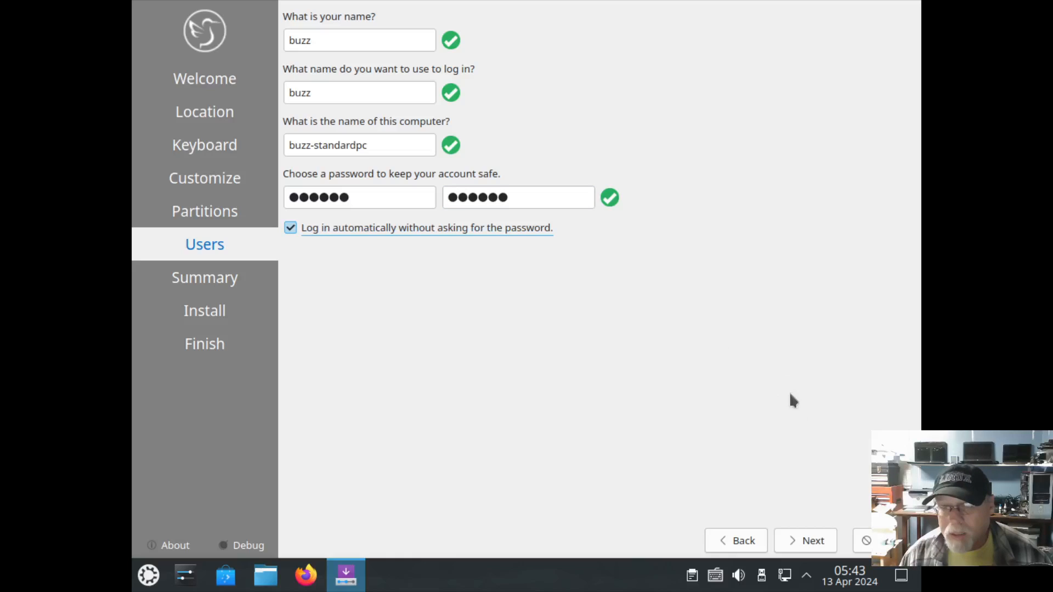
# Continue to the installation summary, start the installation and confirm the changes to the disk
pyautogui.click(799, 536)
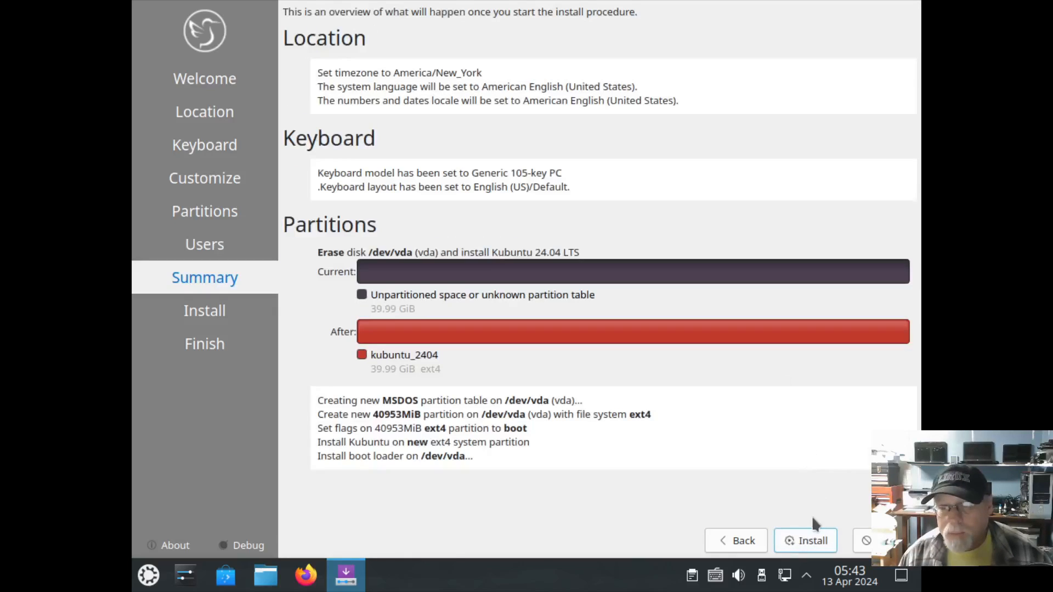
pyautogui.click(806, 540)
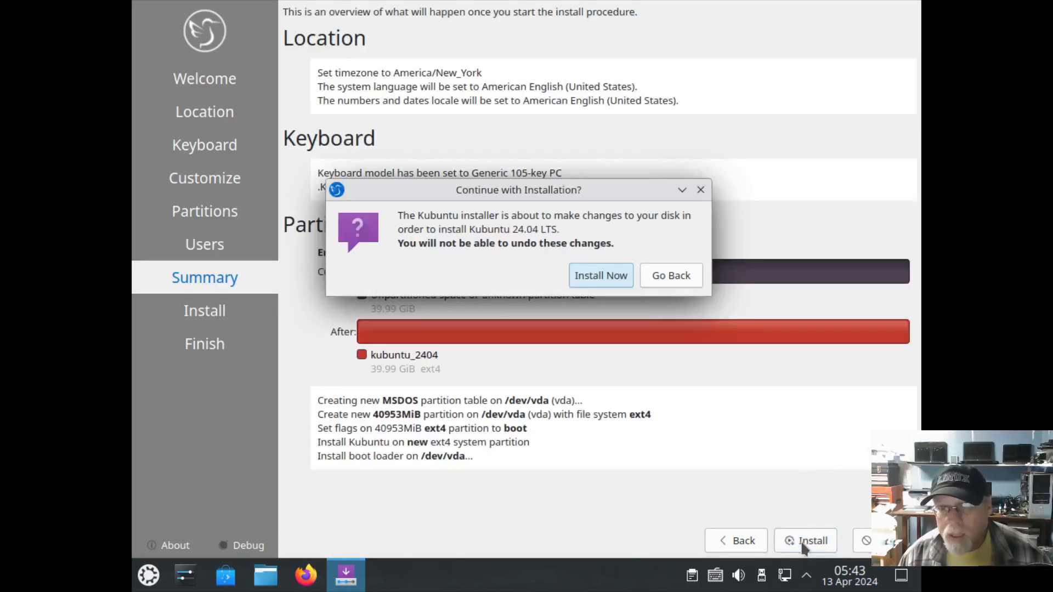
pyautogui.click(603, 285)
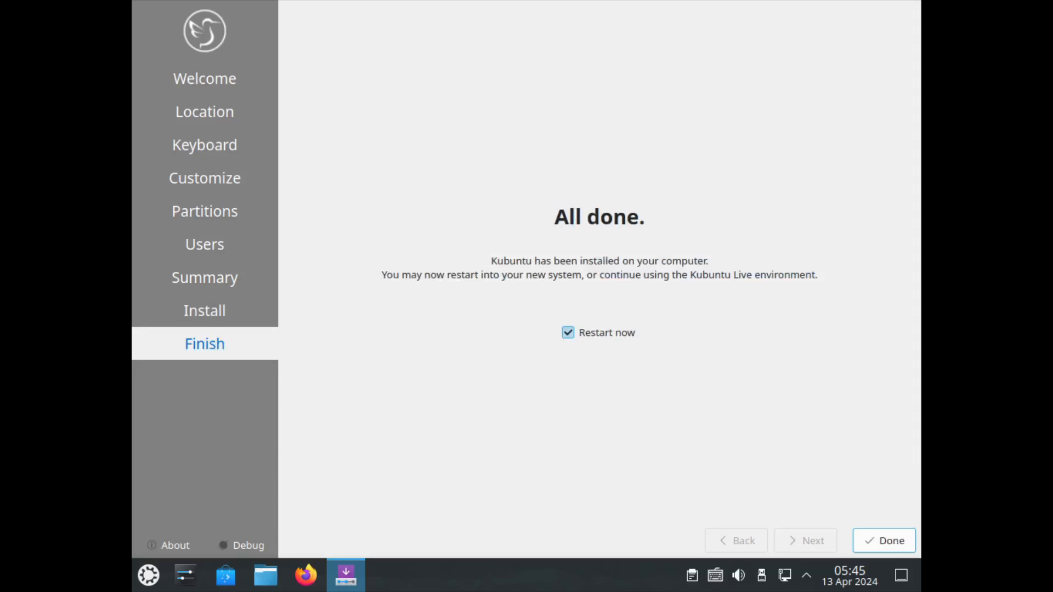
# Finish the installer with Restart now, acknowledge the installation medium prompt and return the virtual machine to full screen
pyautogui.click(880, 542)
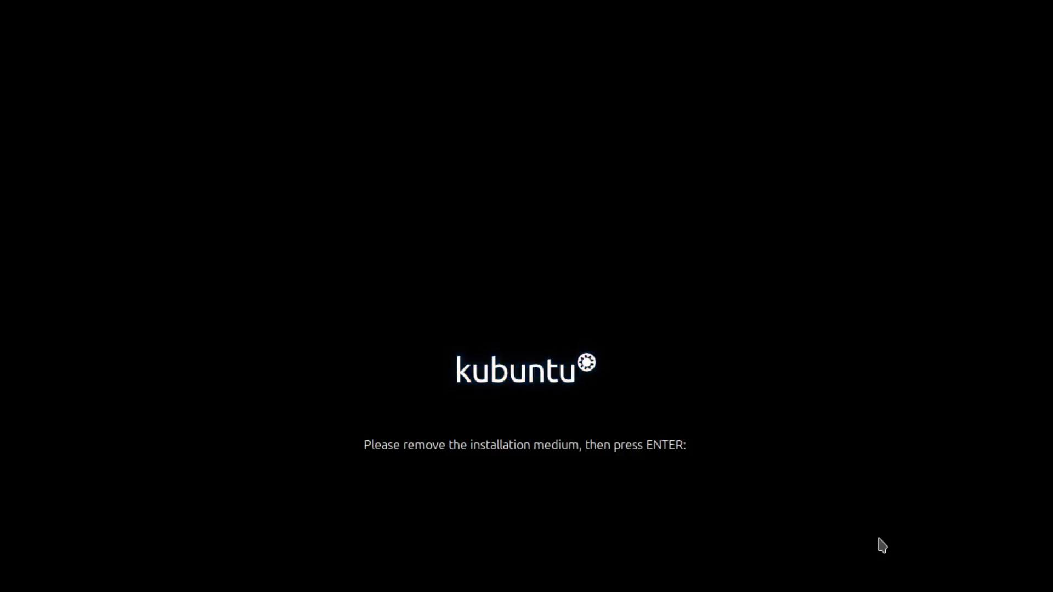
pyautogui.press('Return')
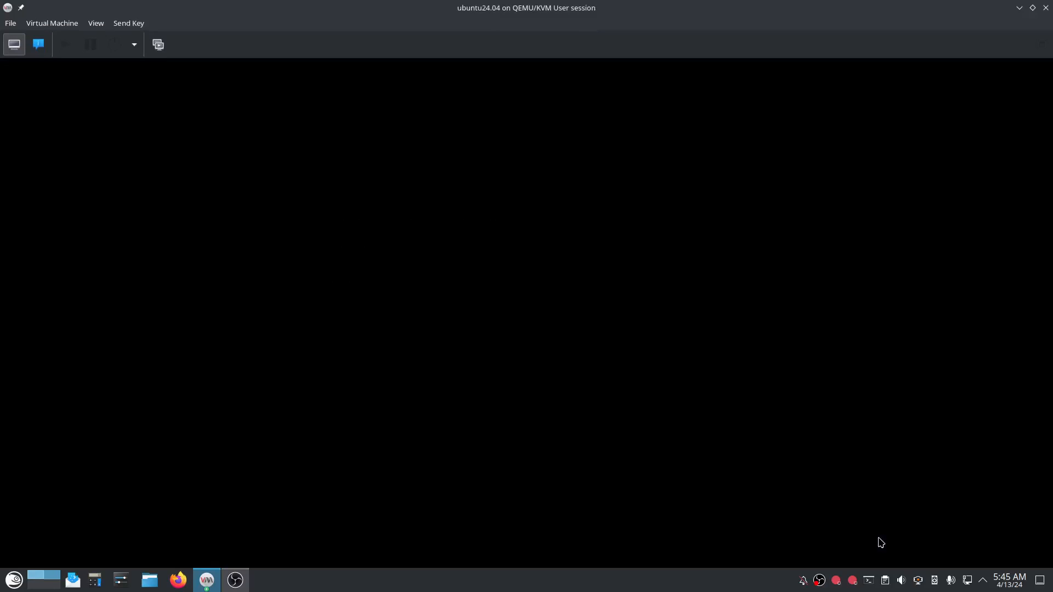
pyautogui.click(102, 23)
pyautogui.click(105, 82)
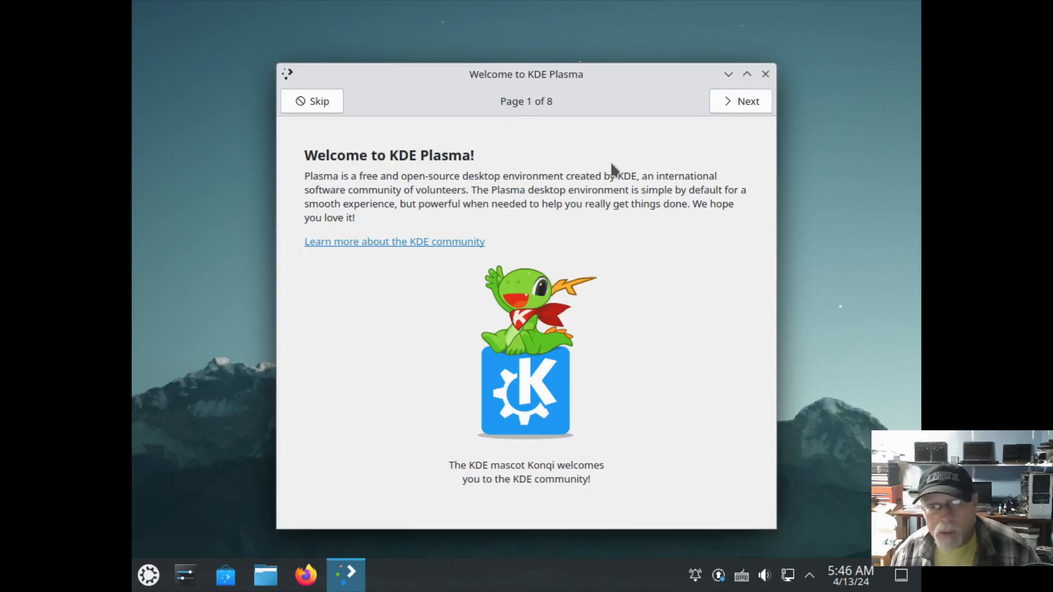
# Advance through the first KDE Plasma welcome pages to the page on sharing anonymous usage information
pyautogui.click(745, 104)
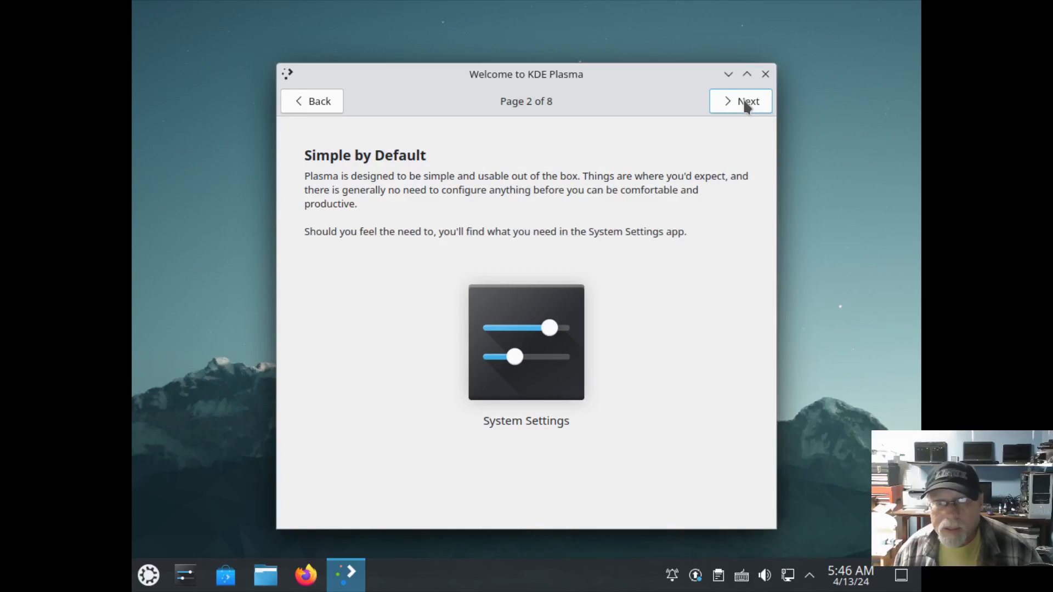
pyautogui.click(744, 101)
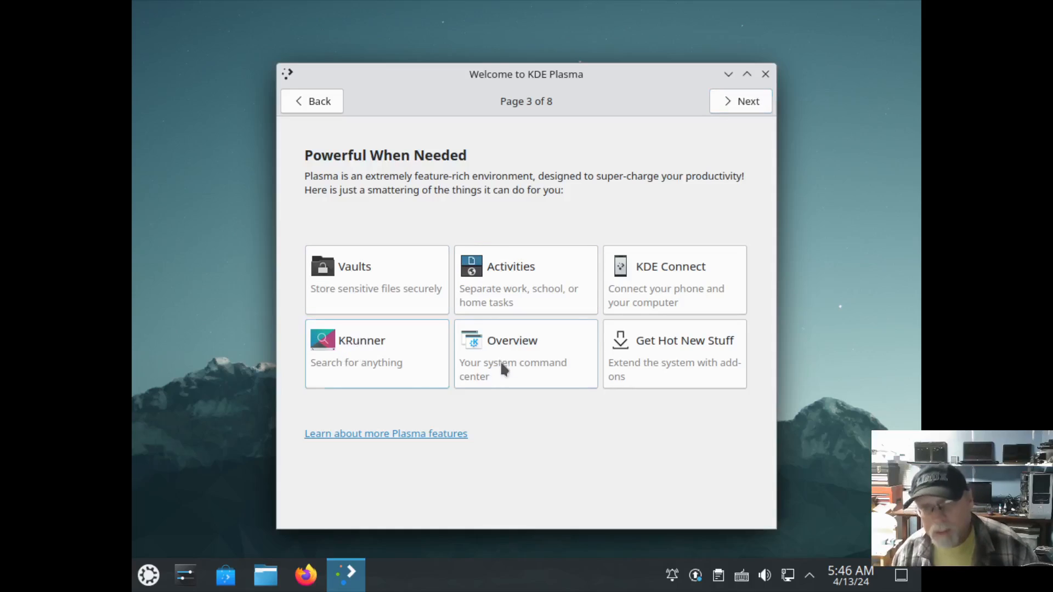
pyautogui.click(751, 102)
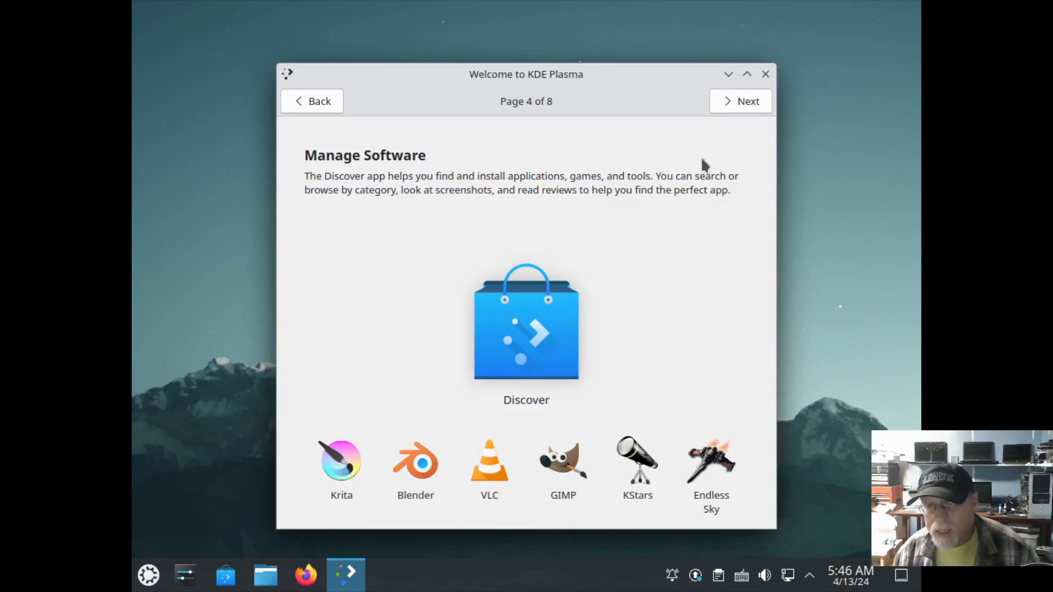
pyautogui.click(723, 107)
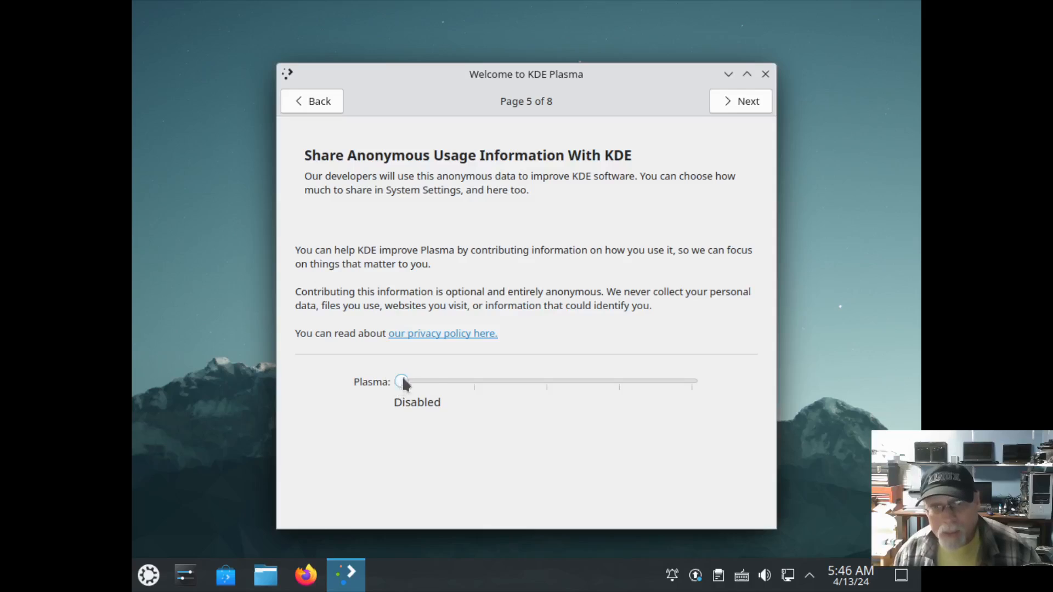
# Set Plasma's anonymous usage sharing to Detailed system information and usage statistics and continue to the Kubuntu page
pyautogui.moveTo(402, 380); pyautogui.dragTo(505, 382)
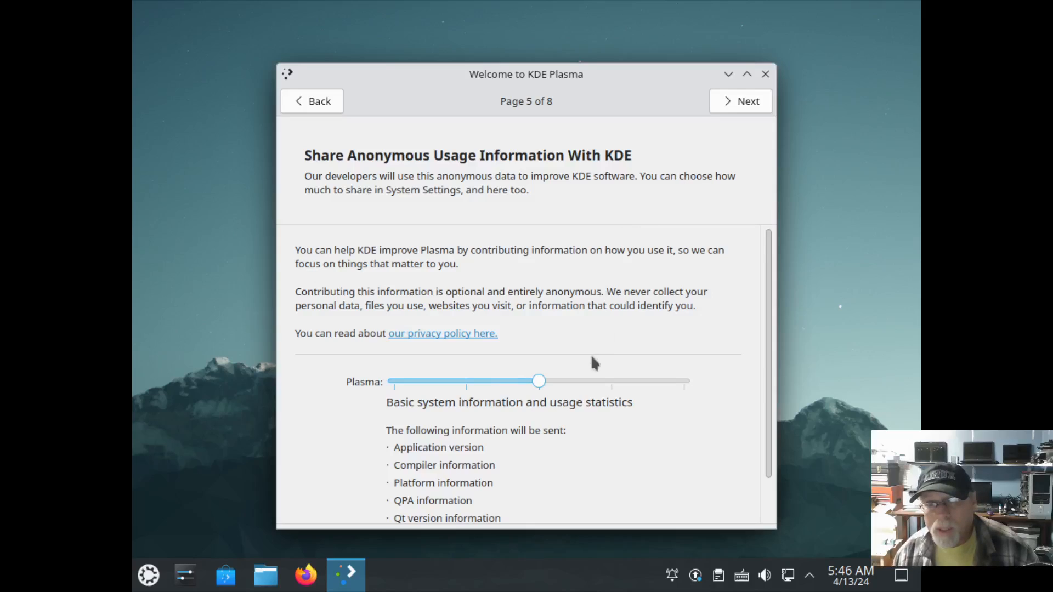
pyautogui.moveTo(540, 383); pyautogui.dragTo(664, 378)
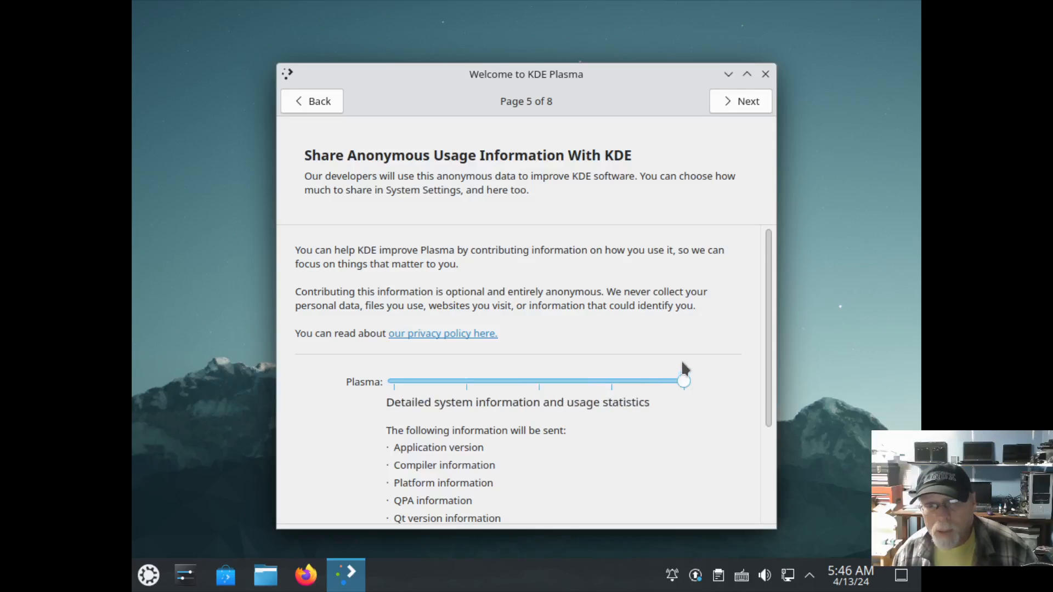
pyautogui.moveTo(770, 313); pyautogui.dragTo(752, 265)
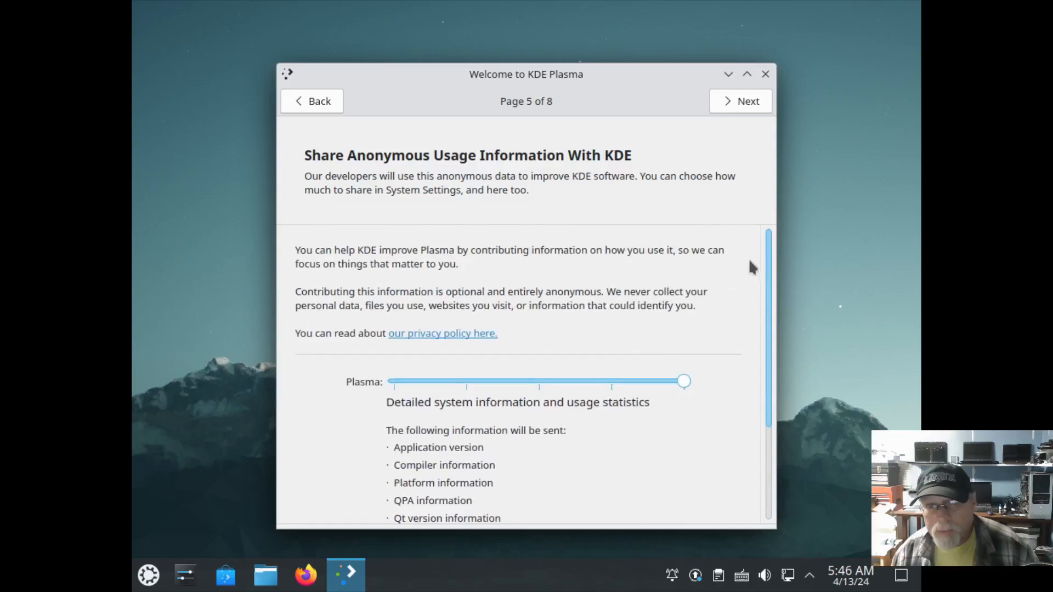
pyautogui.click(735, 104)
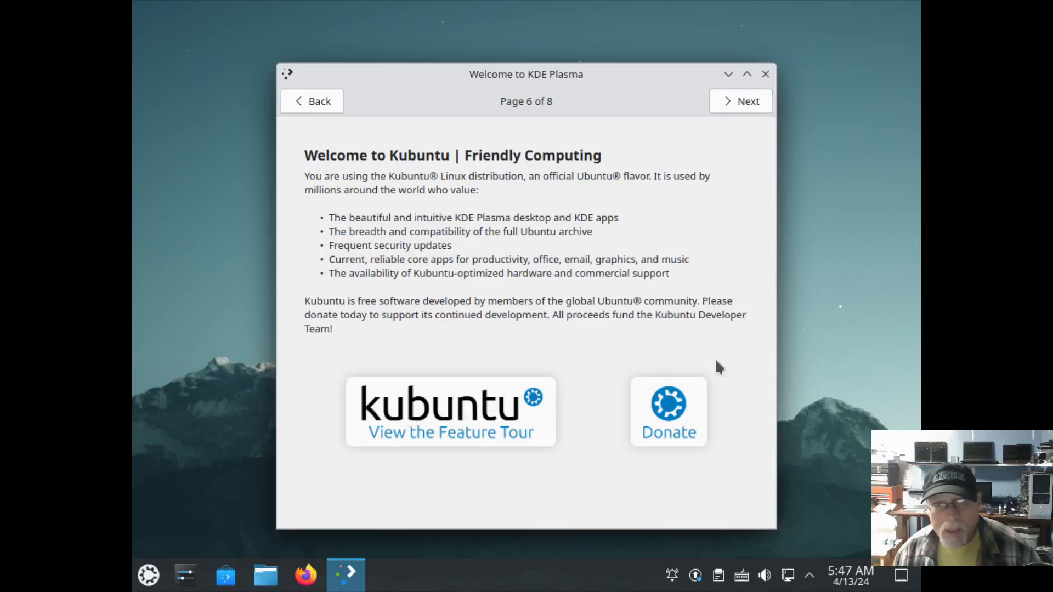
# Go through the remaining pages on getting involved and donating, and finish the KDE Plasma welcome tour
pyautogui.click(738, 101)
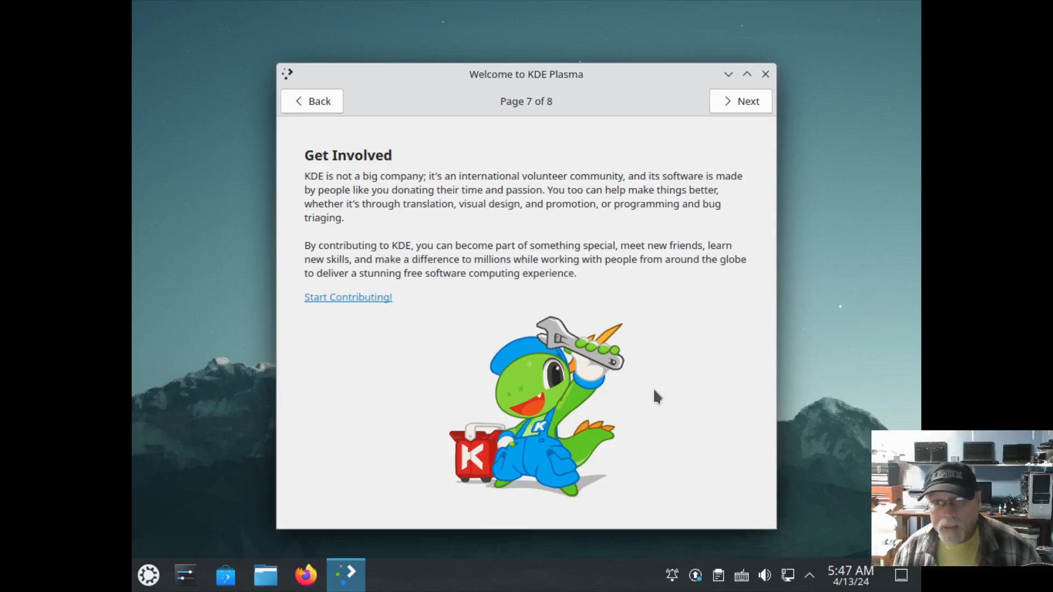
pyautogui.click(736, 103)
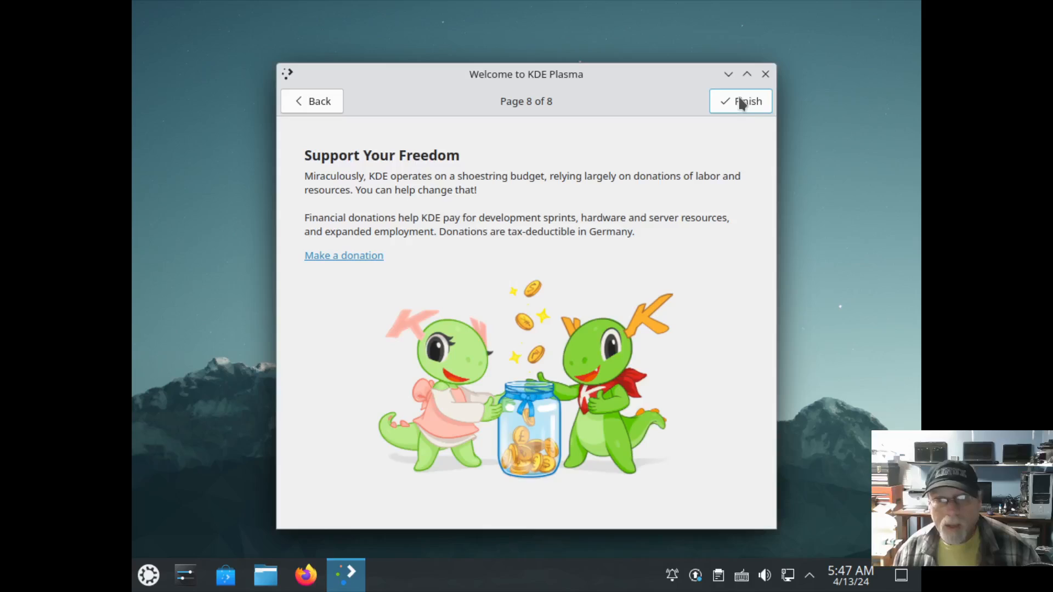
pyautogui.click(741, 103)
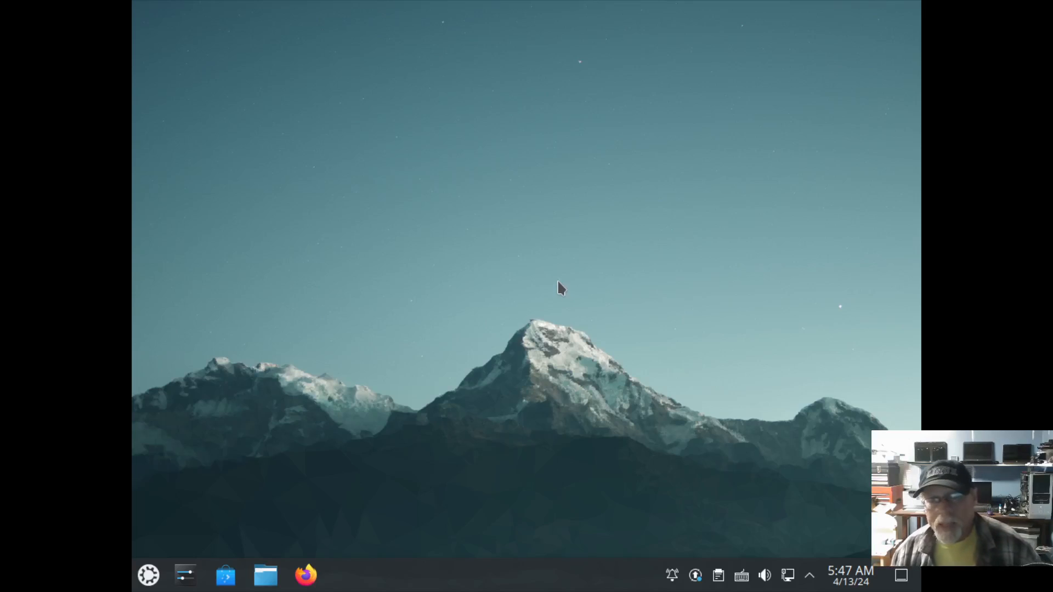
# Set the desktop's display resolution to 1920x1080 (16:9), keep the new configuration and close the display settings
pyautogui.rightClick(490, 243)
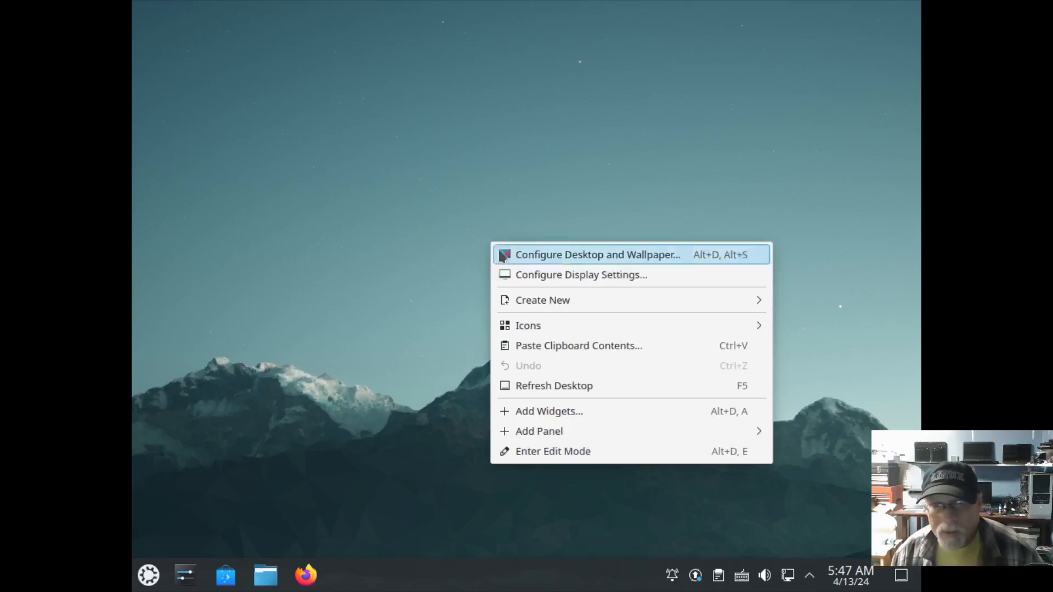
pyautogui.click(561, 275)
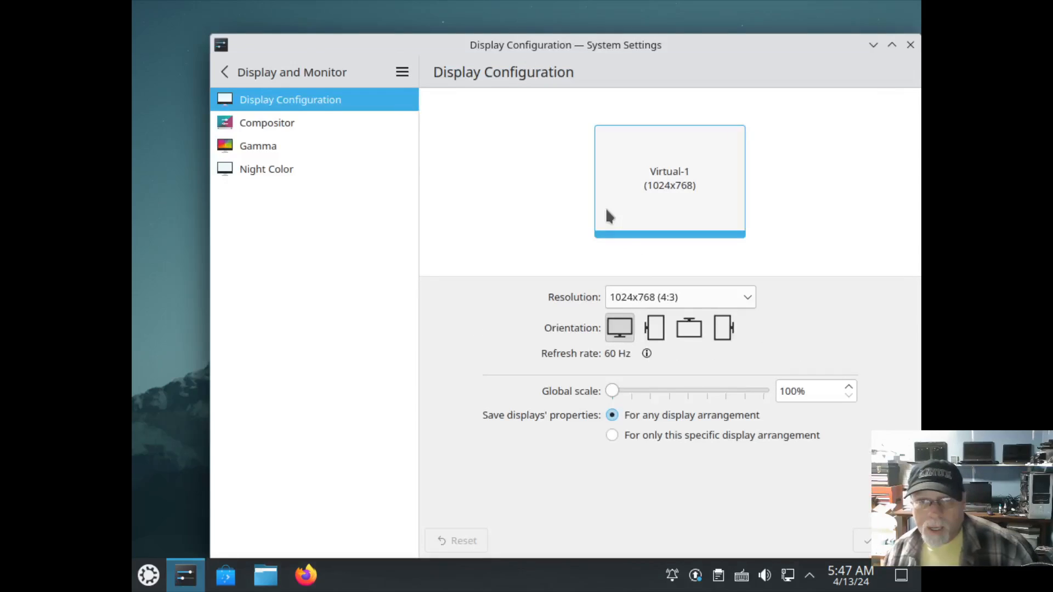
pyautogui.click(680, 297)
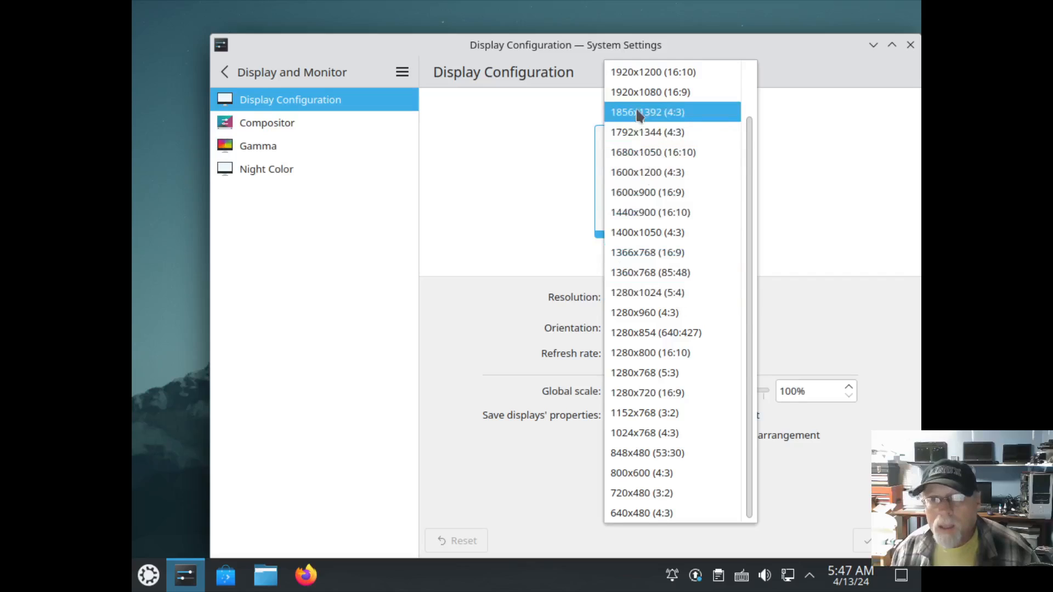
pyautogui.click(642, 92)
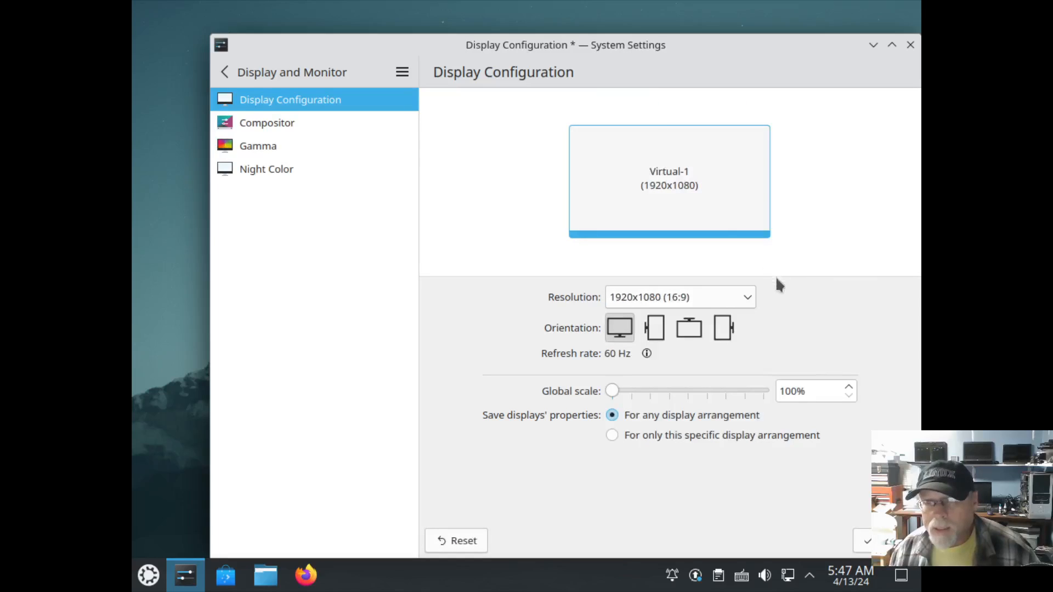
pyautogui.click(884, 541)
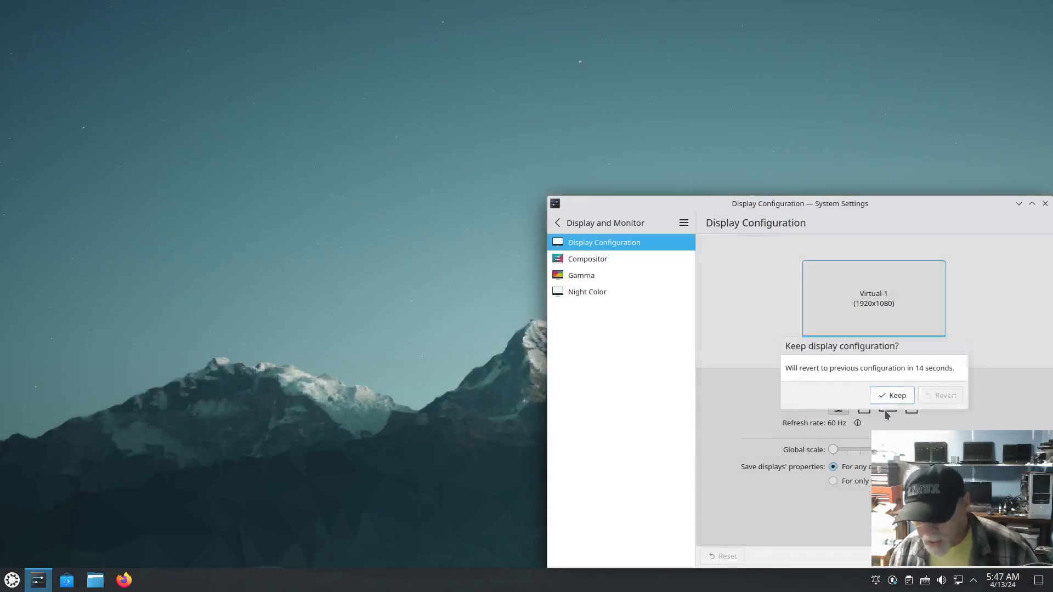
pyautogui.click(891, 395)
pyautogui.moveTo(900, 203); pyautogui.dragTo(607, 127)
pyautogui.click(752, 127)
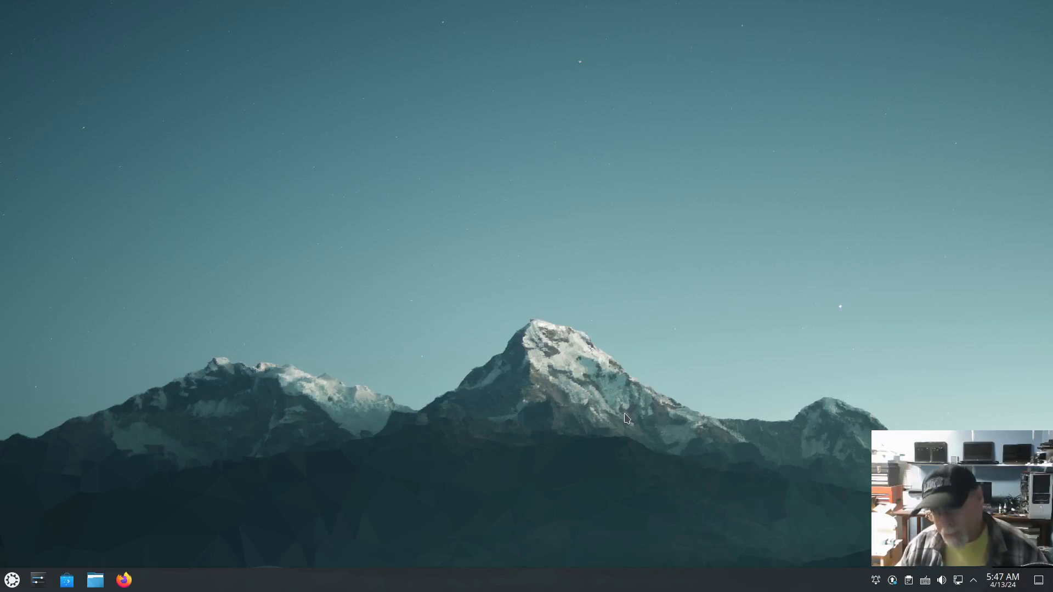
# Open the available system updates in Discover, maximize its window and start updating all packages
pyautogui.click(876, 578)
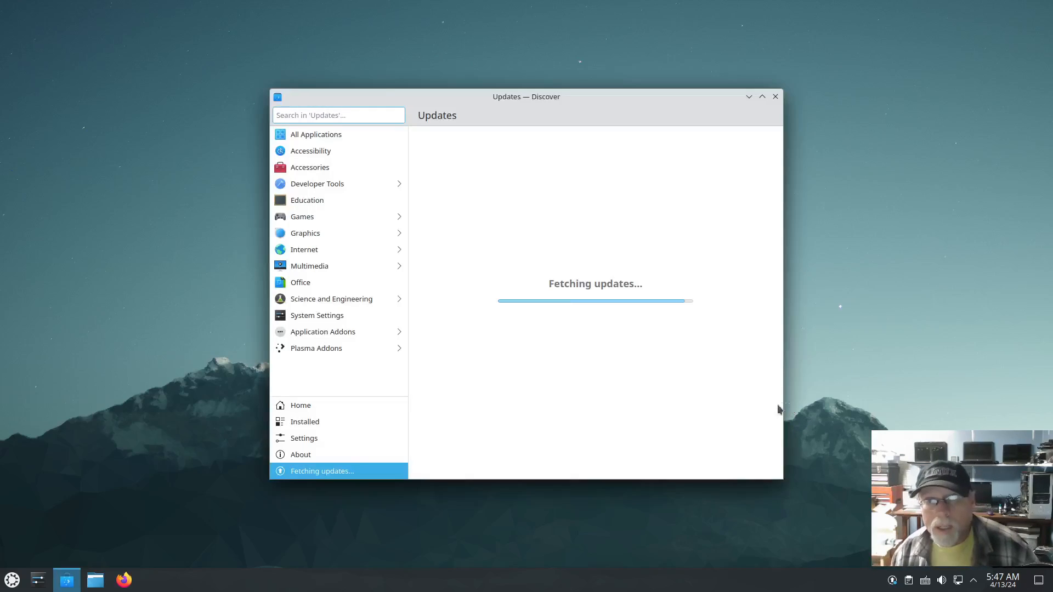
pyautogui.click(761, 97)
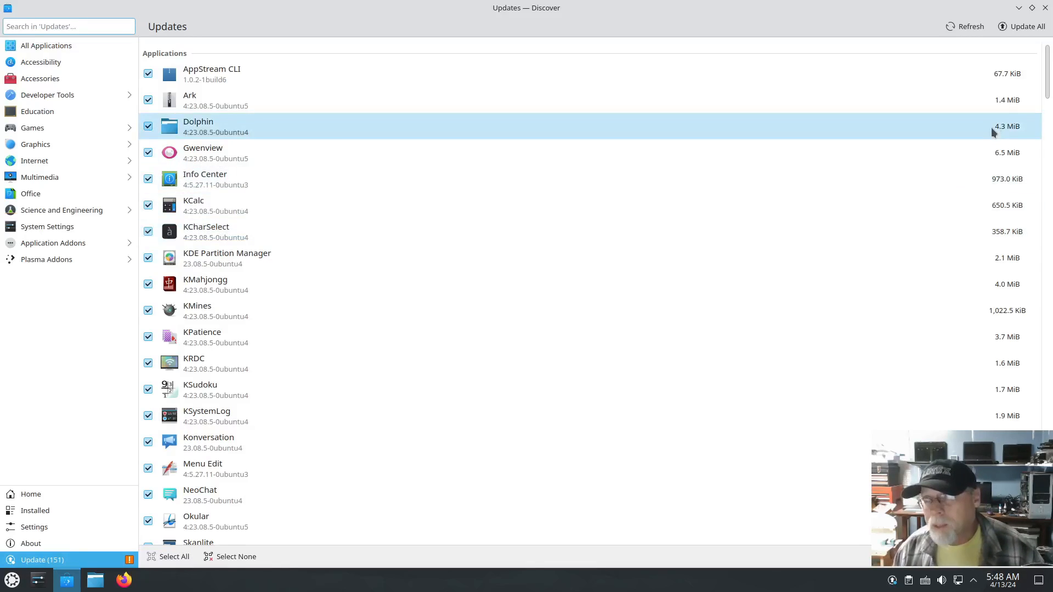
pyautogui.click(1025, 27)
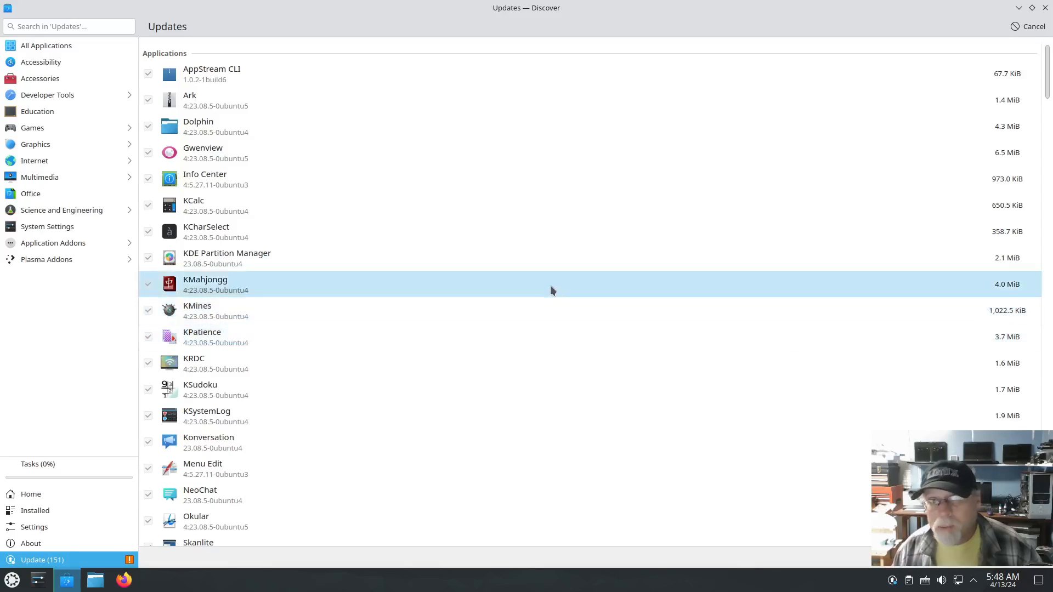
# Look through the full list of application, addon and system updates while the update runs
pyautogui.moveTo(1049, 87); pyautogui.dragTo(1048, 526)
pyautogui.scroll(20, 982, 153)
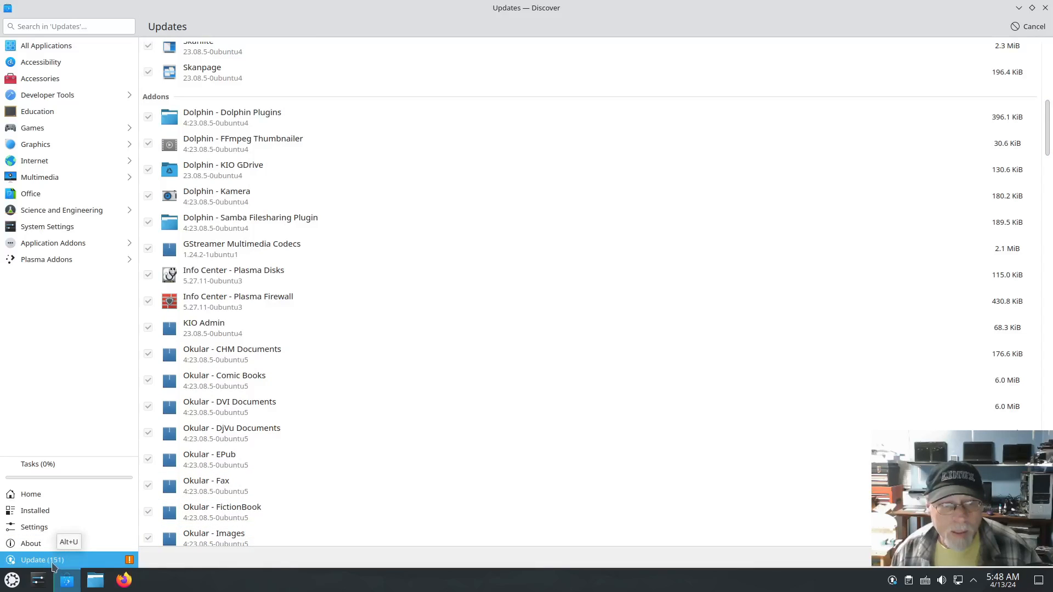
pyautogui.scroll(9, 857, 363)
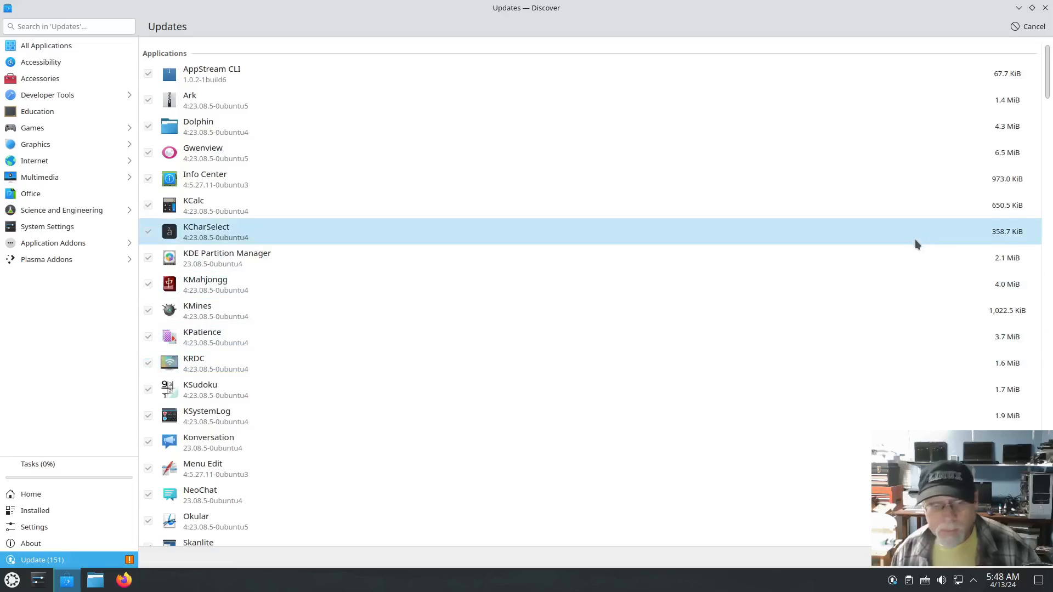
pyautogui.moveTo(62, 586)
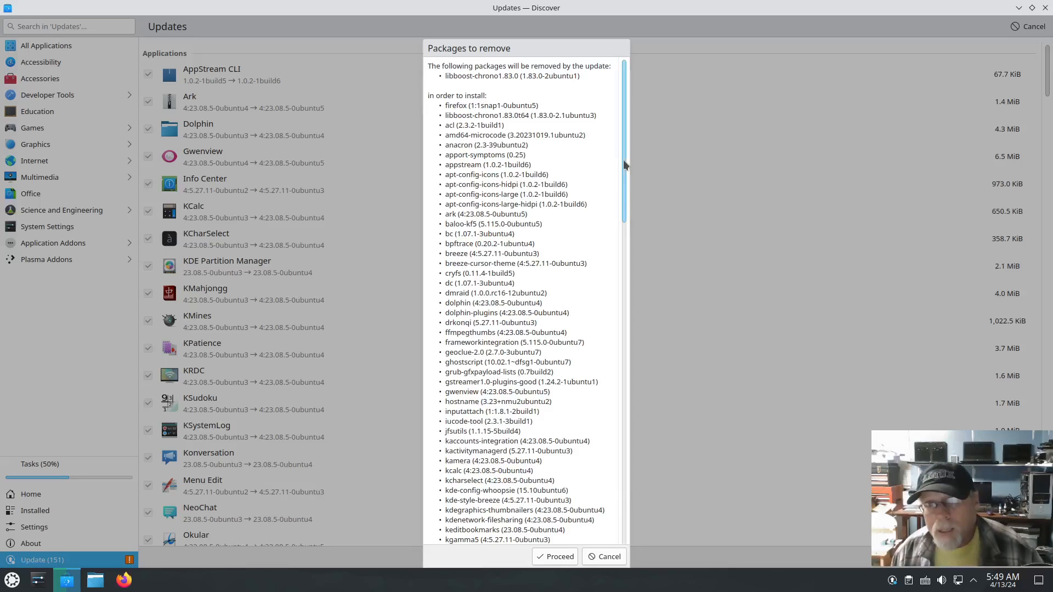
# Review the packages to remove, proceed with the update, authorize it with the account password, and close Discover once updating is done
pyautogui.moveTo(623, 165); pyautogui.dragTo(624, 369)
pyautogui.scroll(-12, 625, 383)
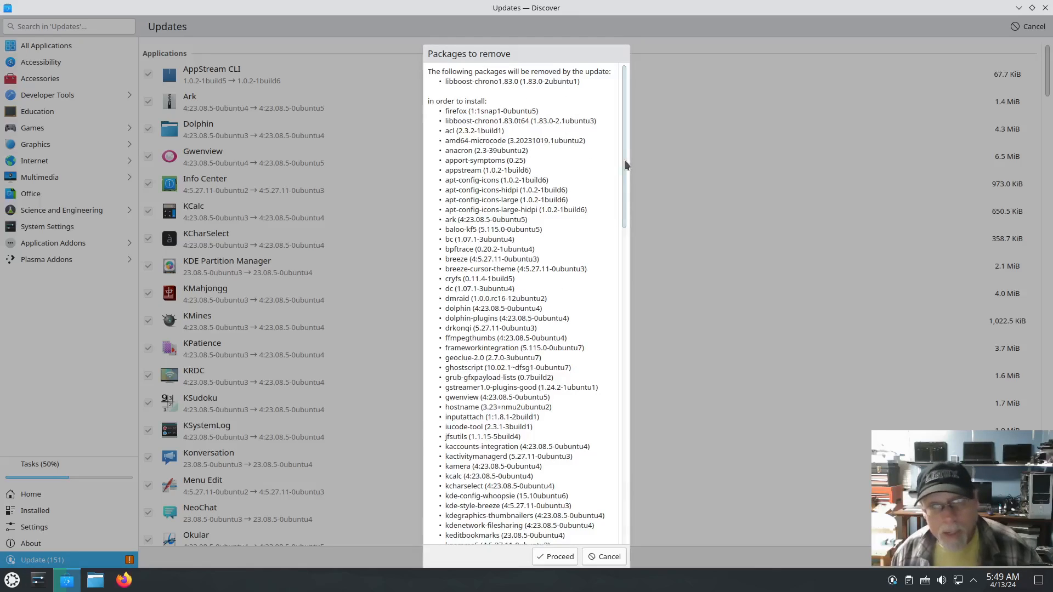
pyautogui.moveTo(625, 162); pyautogui.dragTo(626, 503)
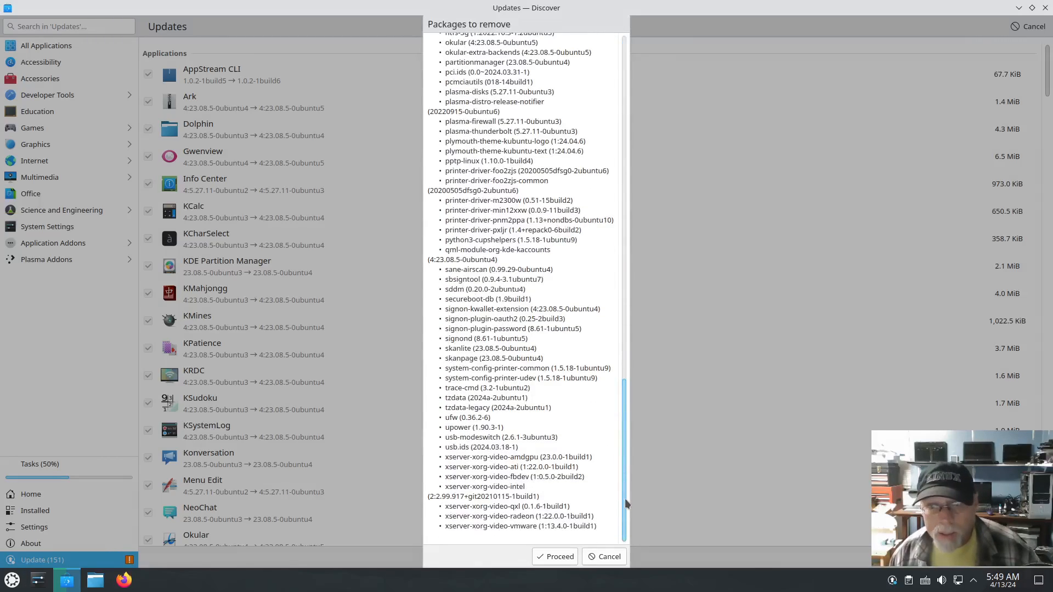
pyautogui.click(552, 557)
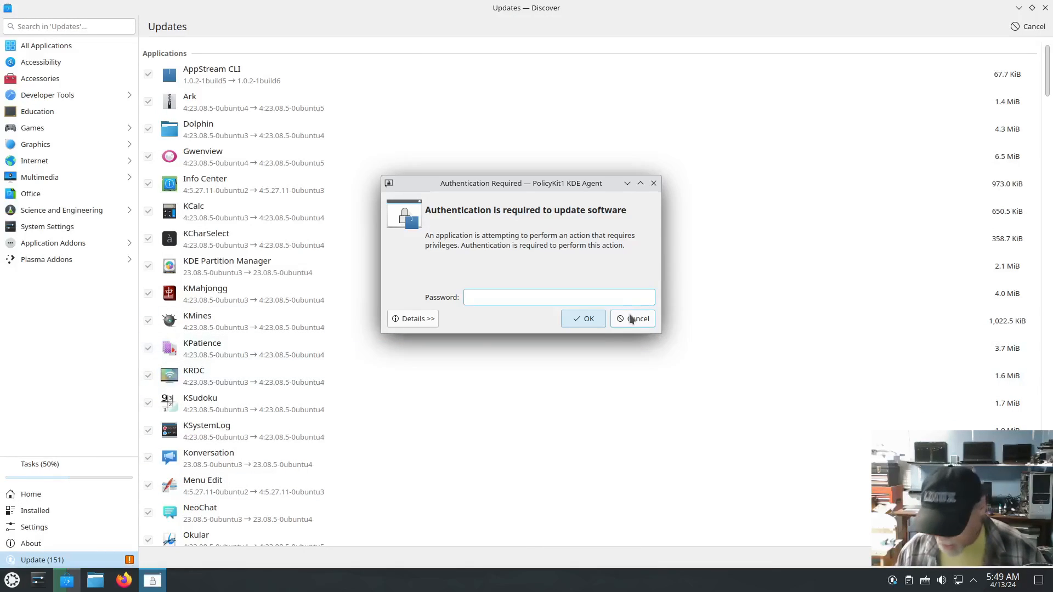
pyautogui.write('●●●●●●')
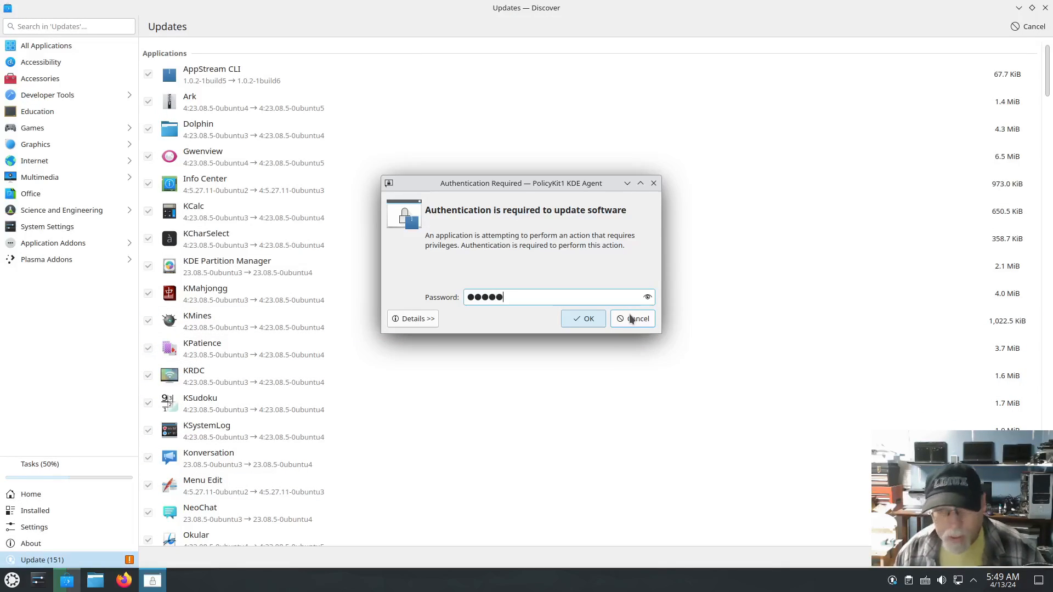
pyautogui.click(603, 320)
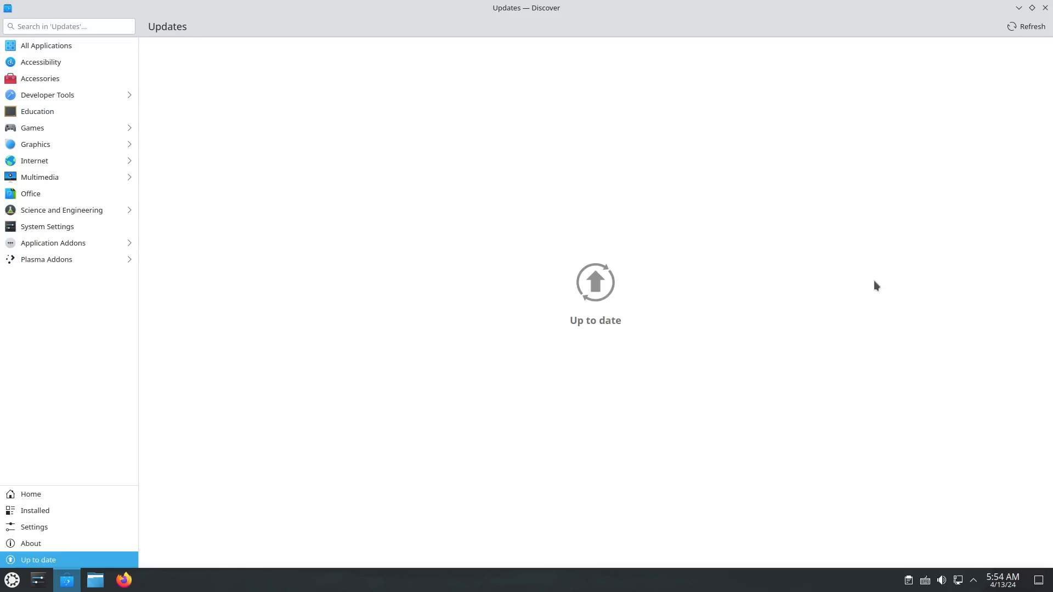
pyautogui.click(1045, 7)
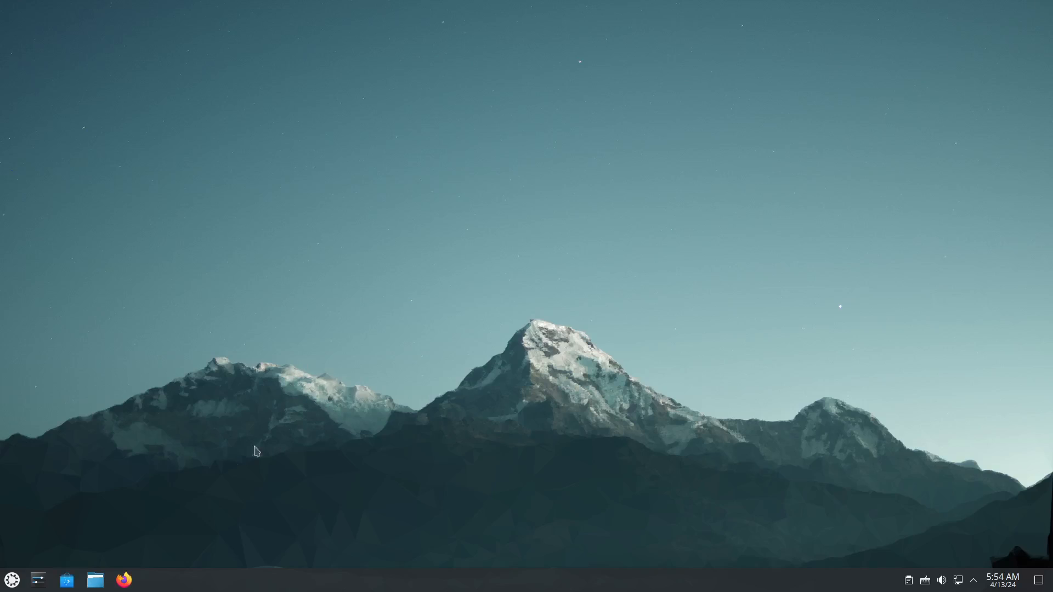
# Browse the application launcher's categories, including Graphics and Office, and close the launcher
pyautogui.click(13, 579)
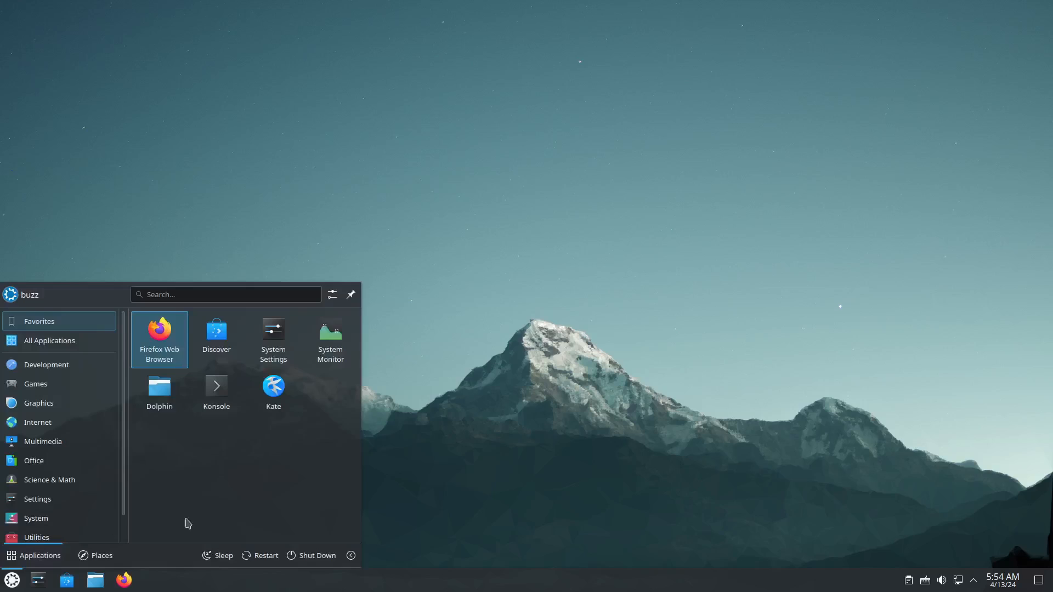
pyautogui.moveTo(67, 373)
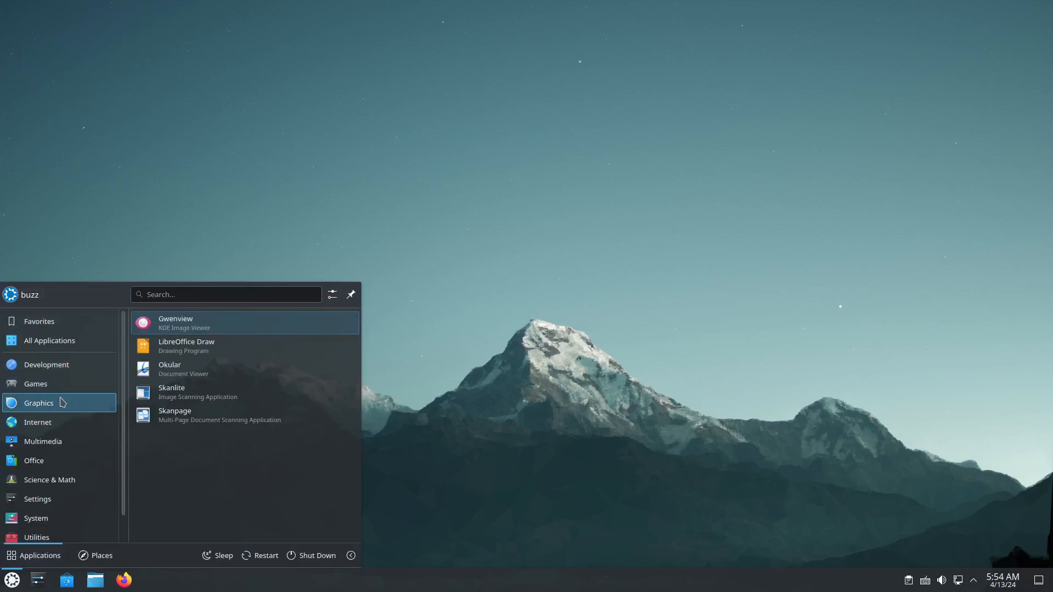
pyautogui.moveTo(61, 450)
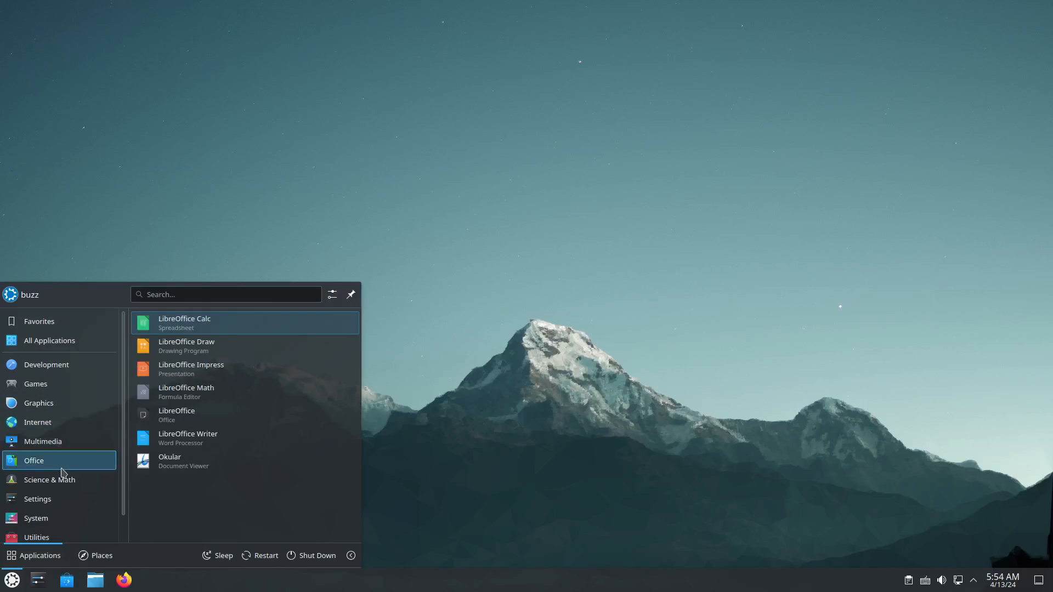
pyautogui.click(450, 339)
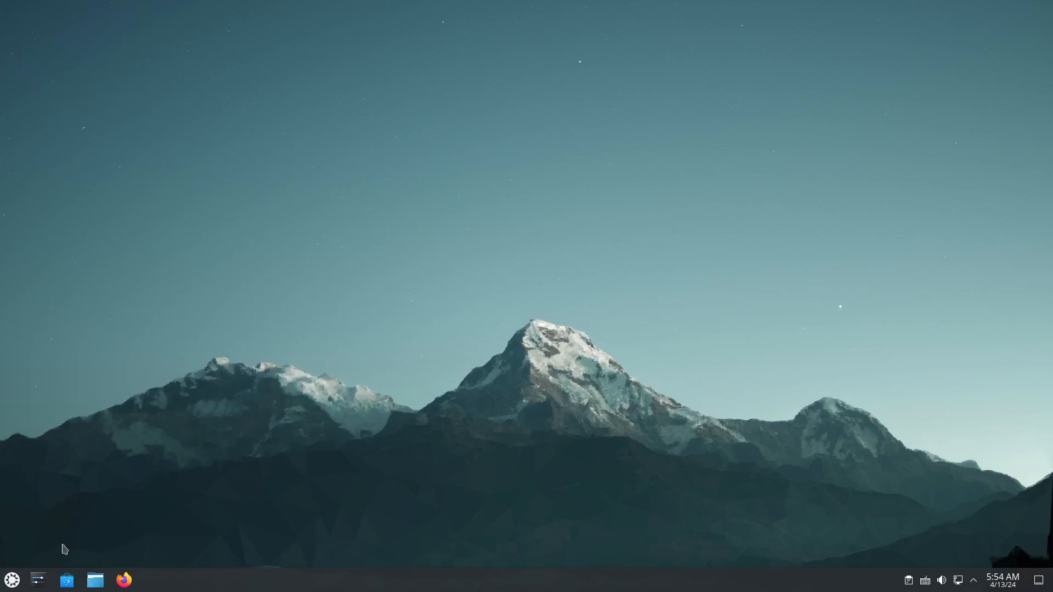
# Open Konsole in a maximized window and display the installed snap packages with snap list
pyautogui.click(12, 580)
pyautogui.click(217, 390)
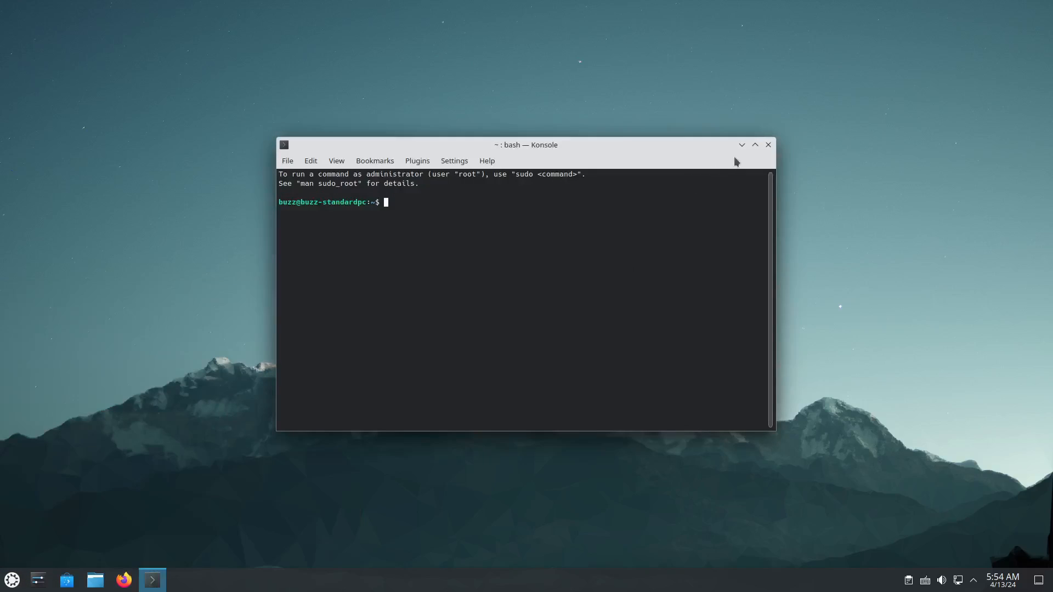
pyautogui.click(755, 145)
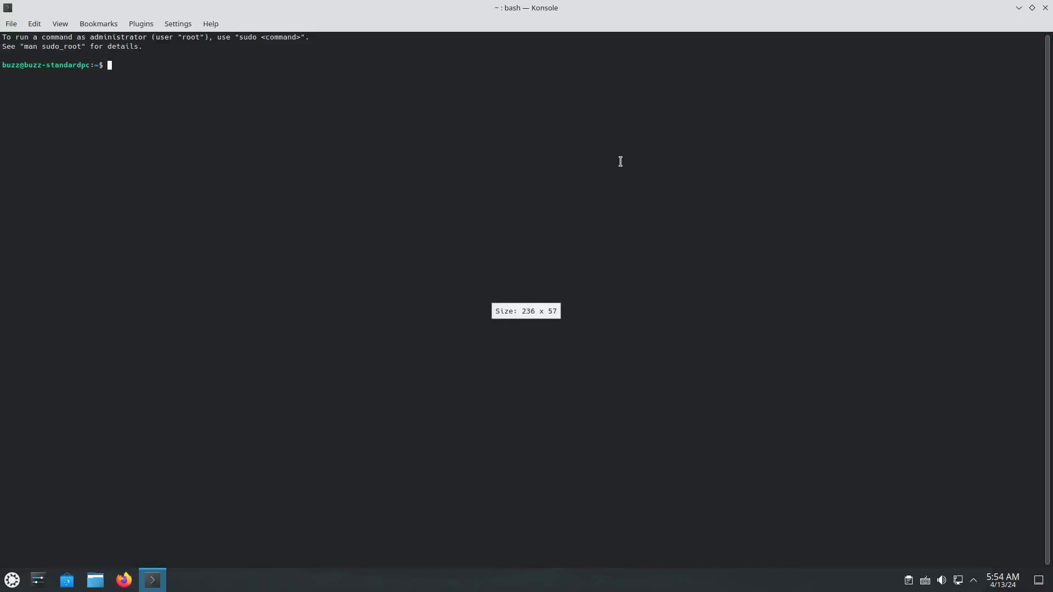
pyautogui.write('snap')
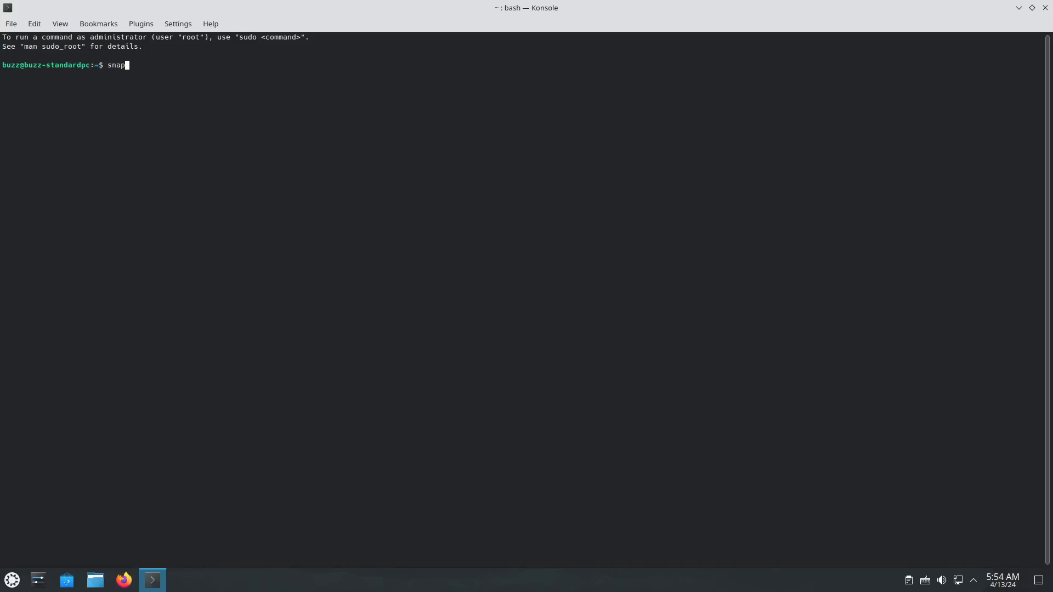
pyautogui.write(' --list')
pyautogui.press('Return')
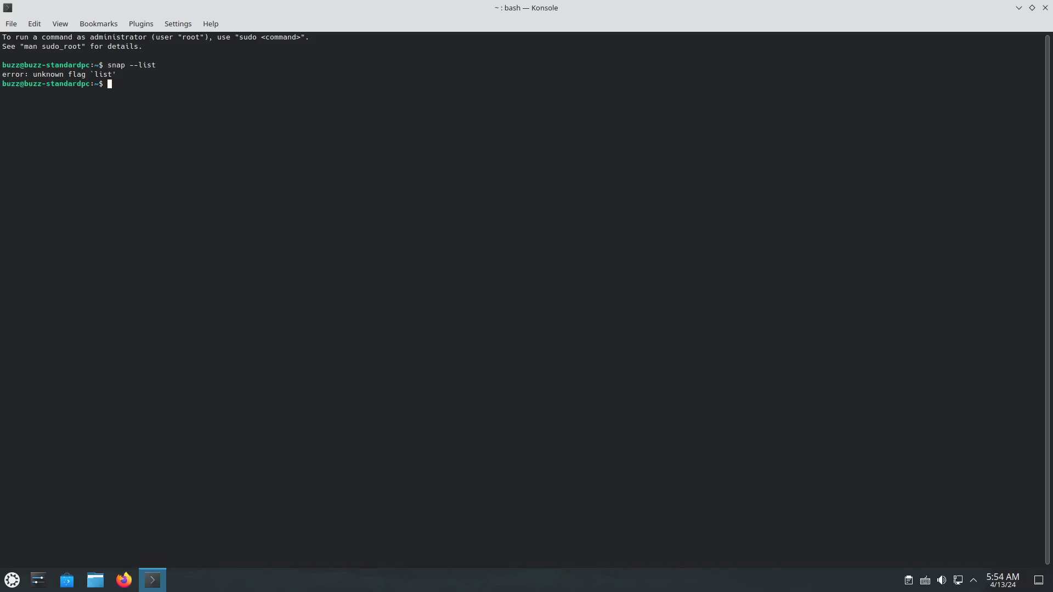
pyautogui.write('snap list')
pyautogui.press('Return')
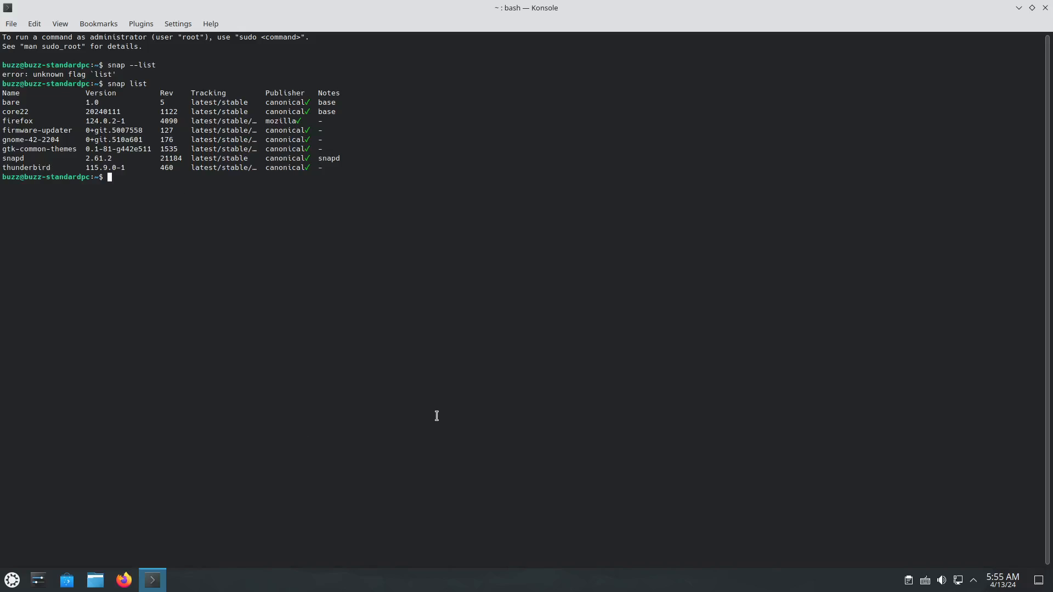
# Launch Firefox maximized, close it, relaunch it to check its startup, and close both the browser and Konsole
pyautogui.click(124, 580)
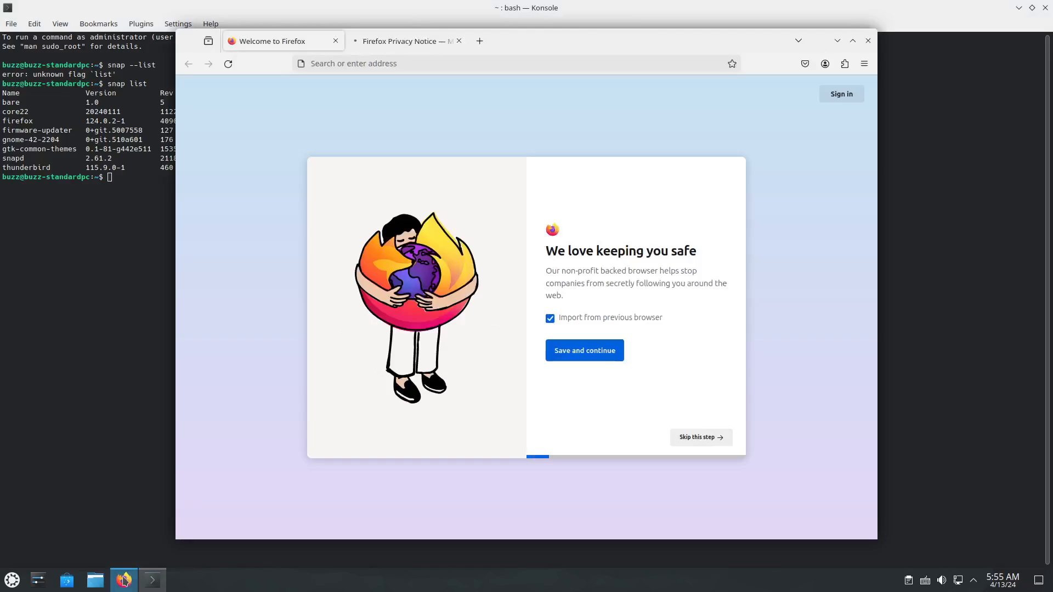
pyautogui.click(853, 41)
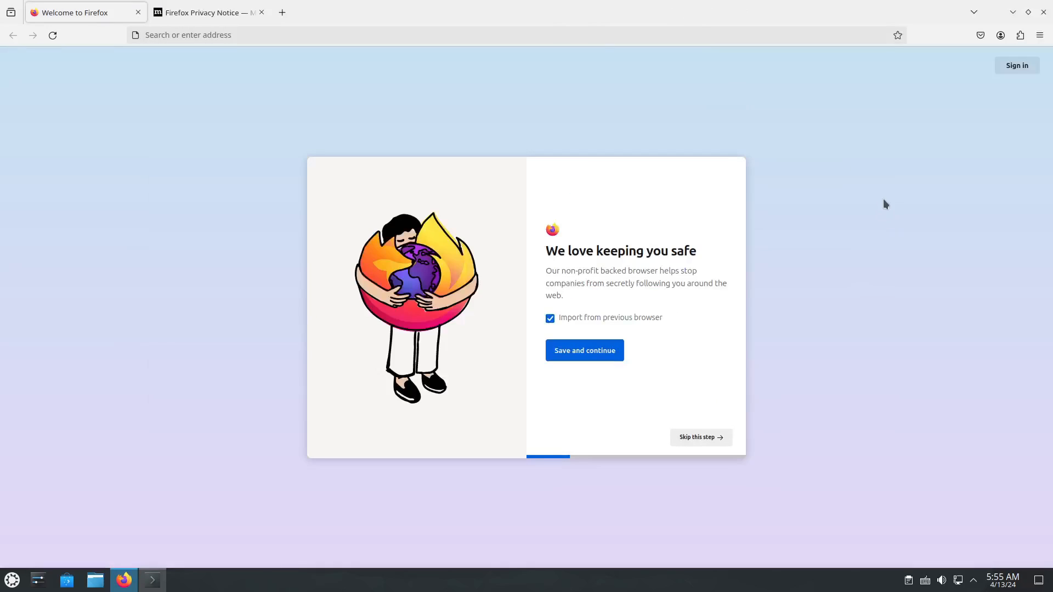
pyautogui.click(1043, 12)
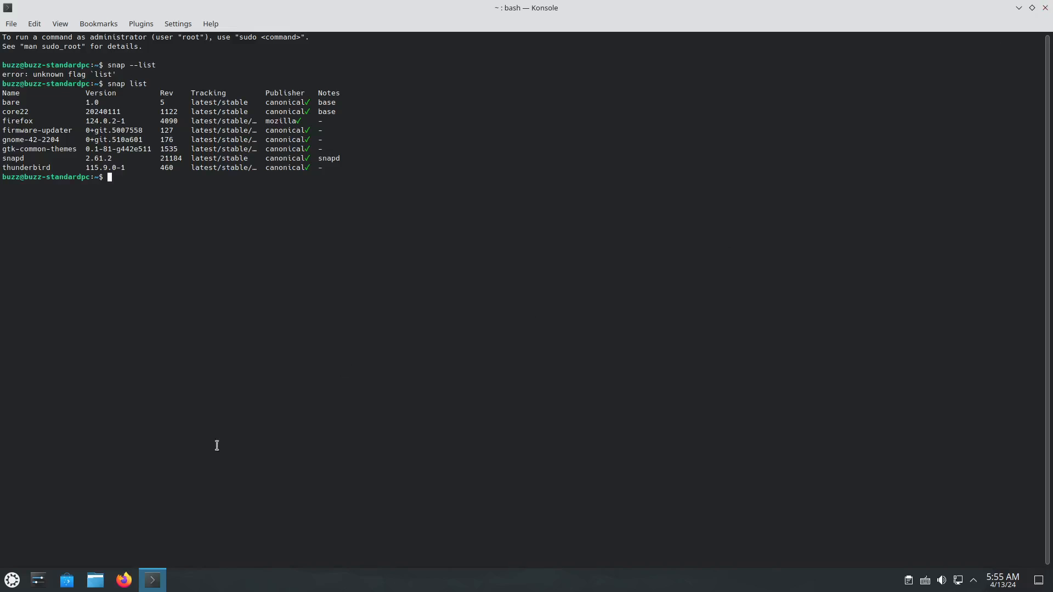
pyautogui.click(124, 580)
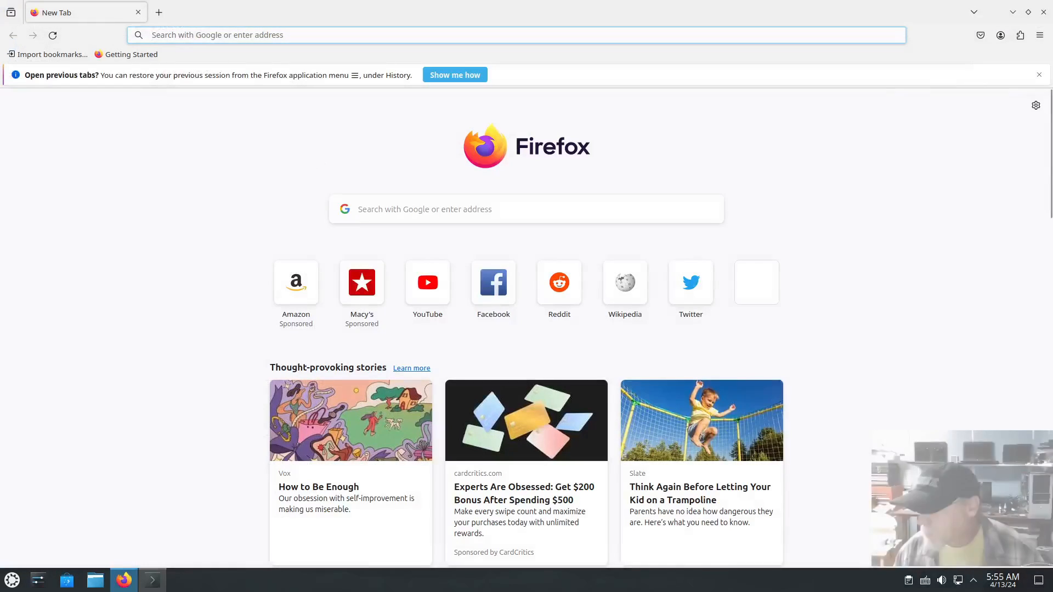
pyautogui.click(1044, 12)
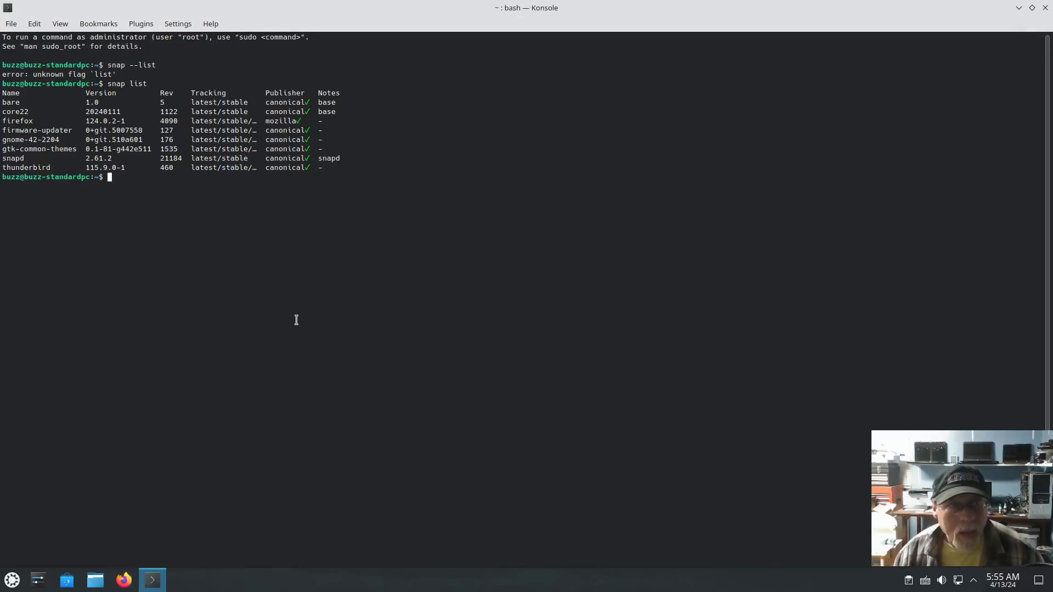
pyautogui.click(1045, 8)
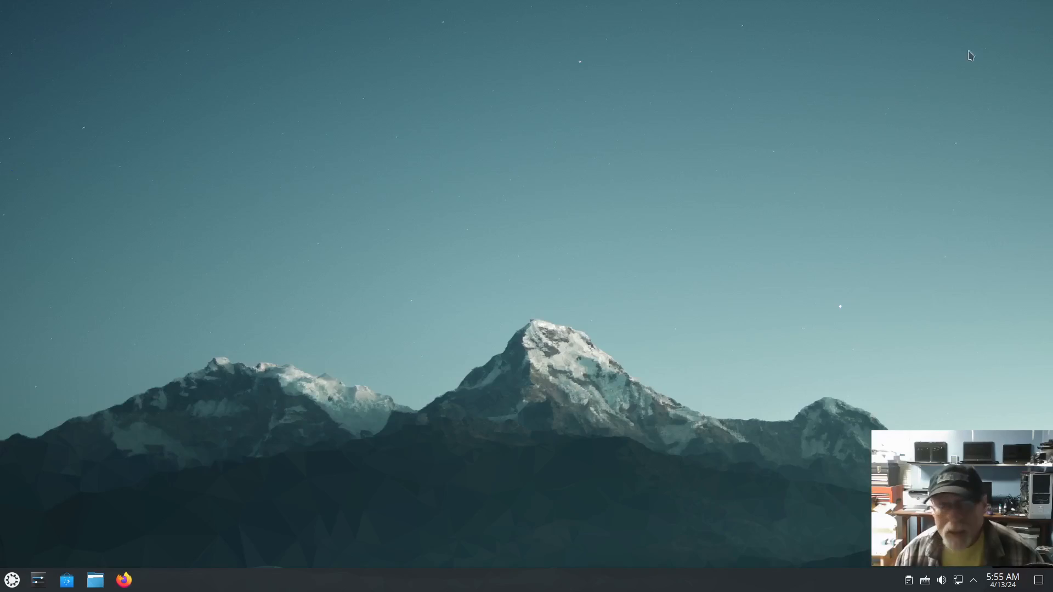
# Open Discover, search for "obs" and look through the matching applications
pyautogui.click(11, 582)
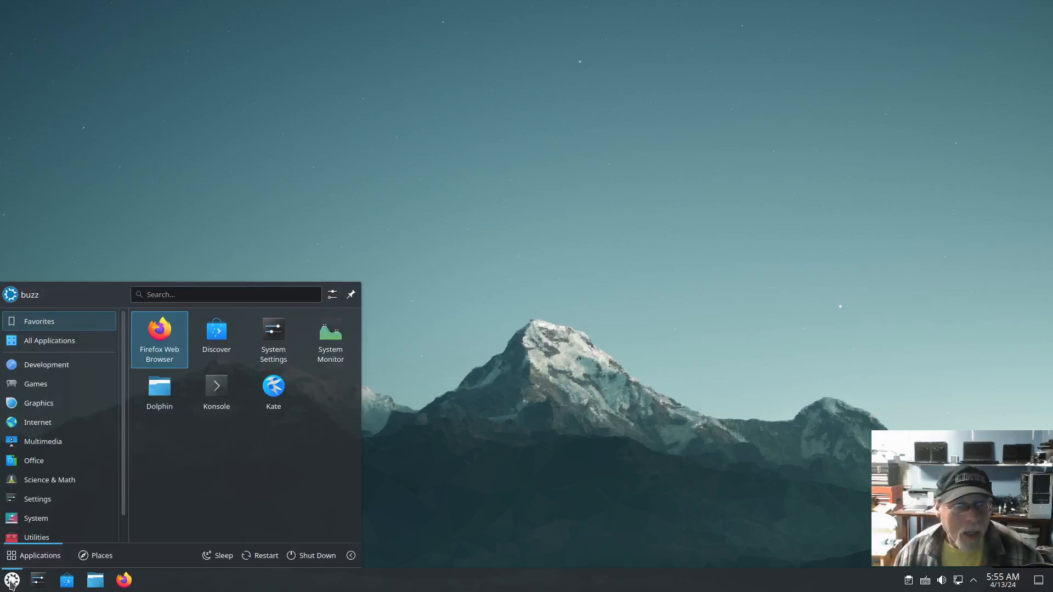
pyautogui.click(219, 336)
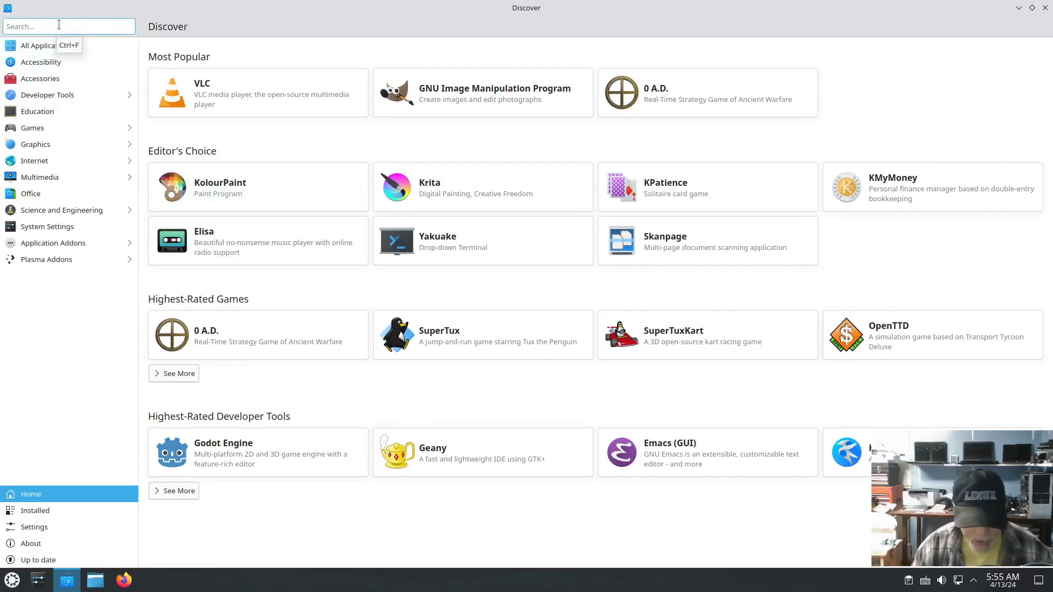
pyautogui.write('obs')
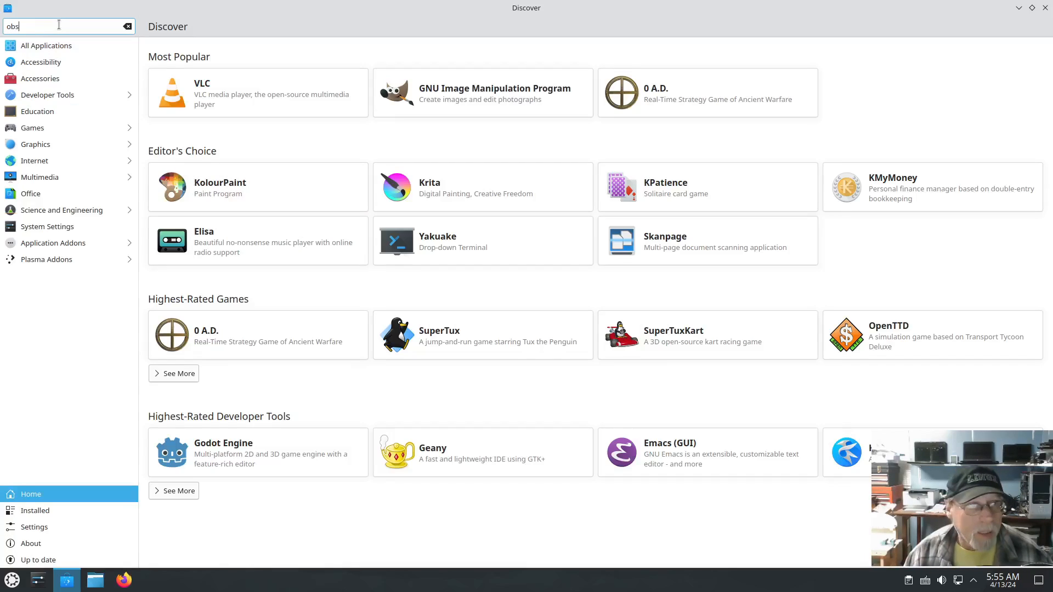
pyautogui.write('+')
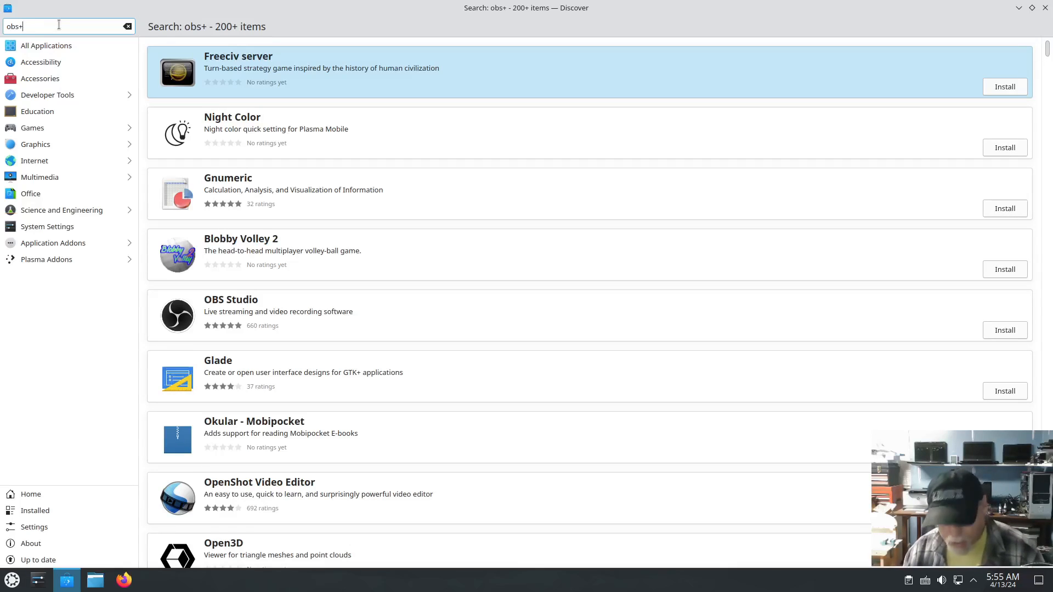
pyautogui.press('BackSpace')
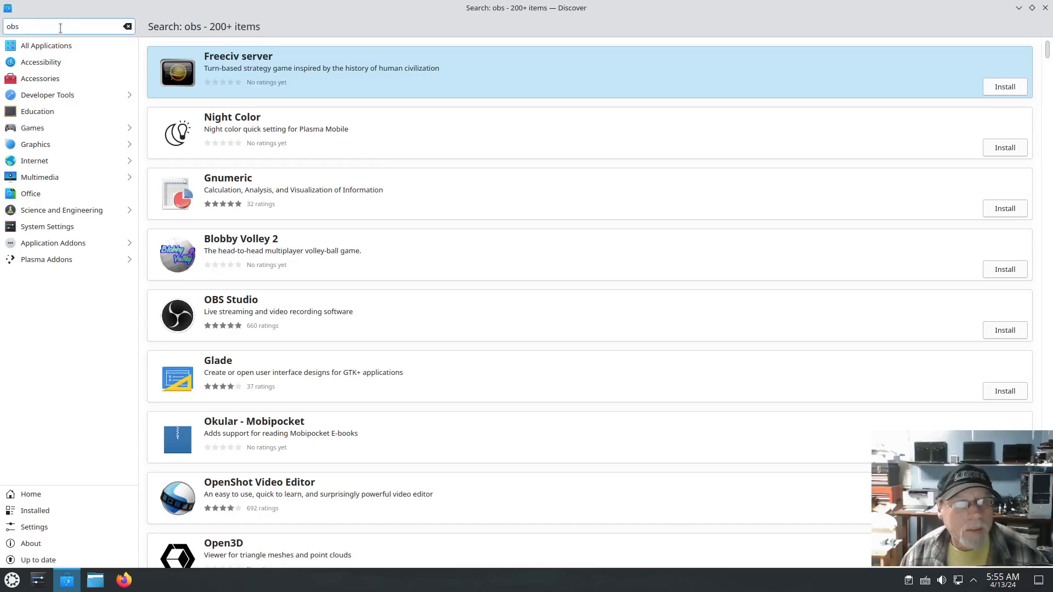
pyautogui.scroll(-1, 493, 290)
pyautogui.scroll(-12, 561, 301)
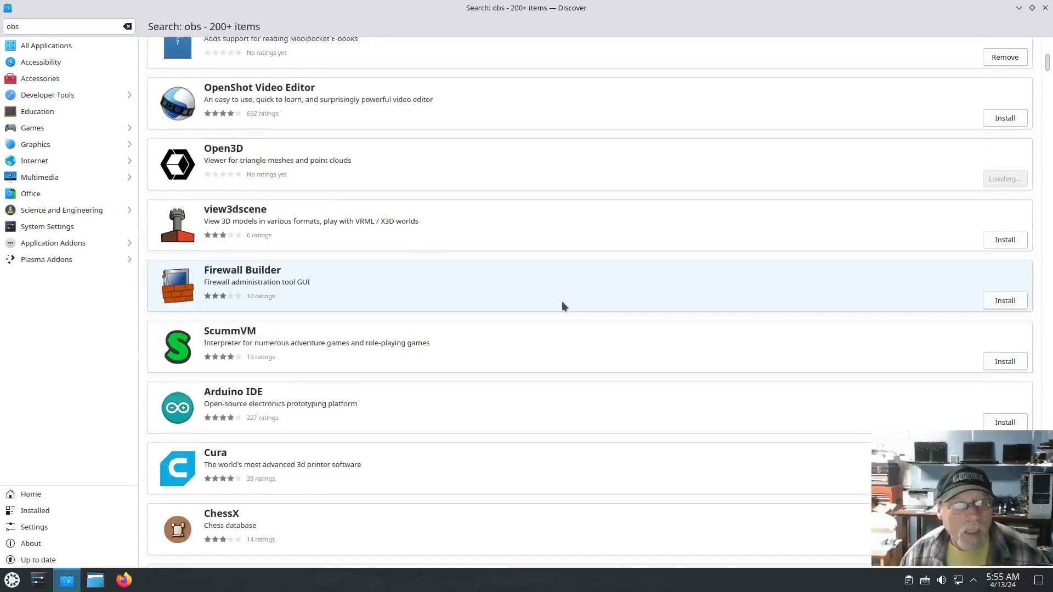
pyautogui.scroll(-6, 562, 301)
pyautogui.scroll(12, 554, 296)
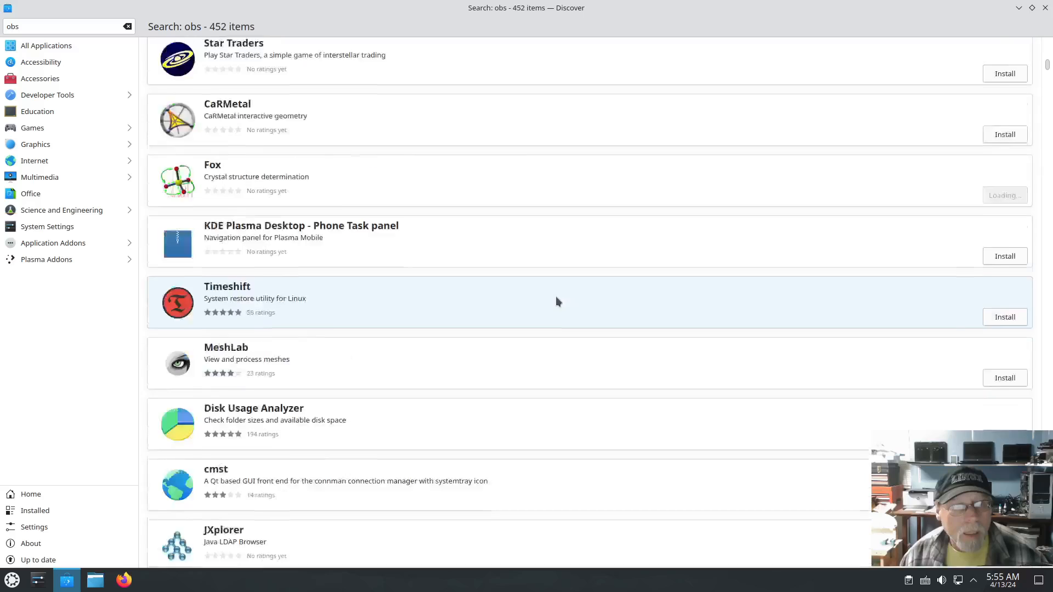
# Search Discover for "screen record" and view the details of the OBS Studio (unofficial) snap
pyautogui.doubleClick(39, 27)
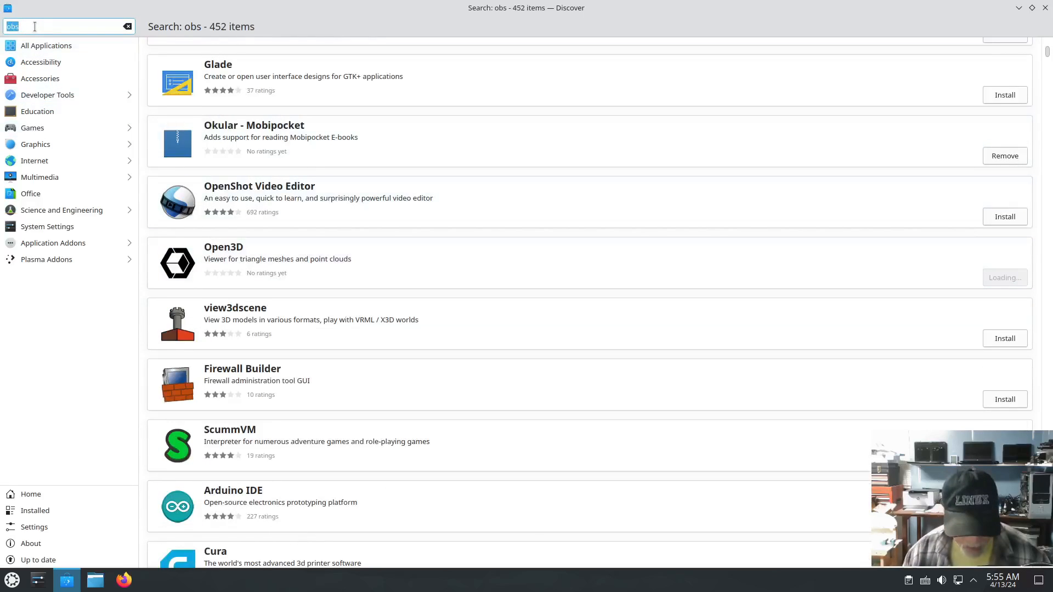
pyautogui.write('screen d')
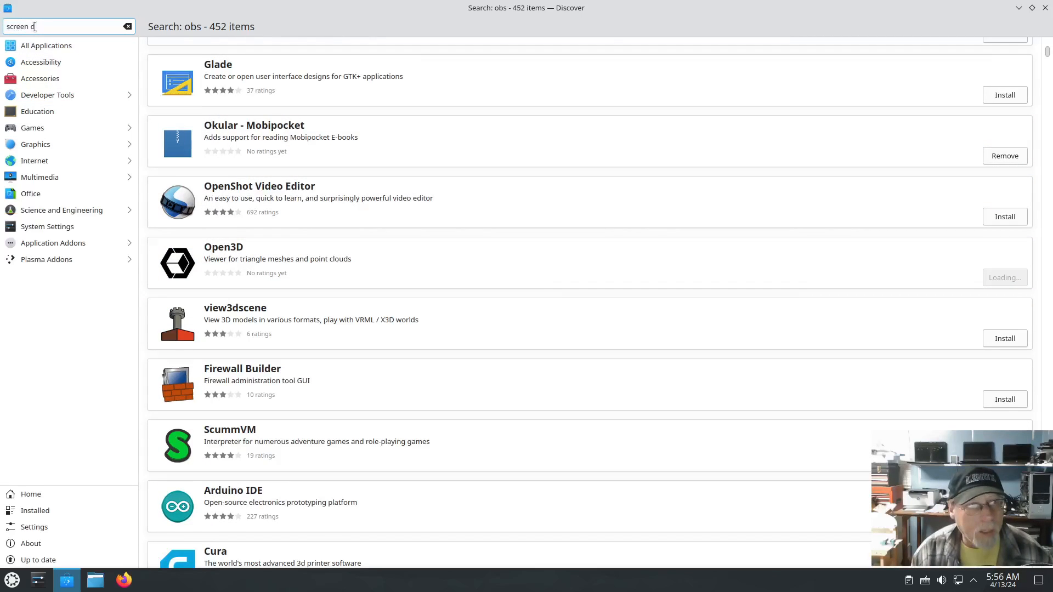
pyautogui.press('BackSpace')
pyautogui.write('record')
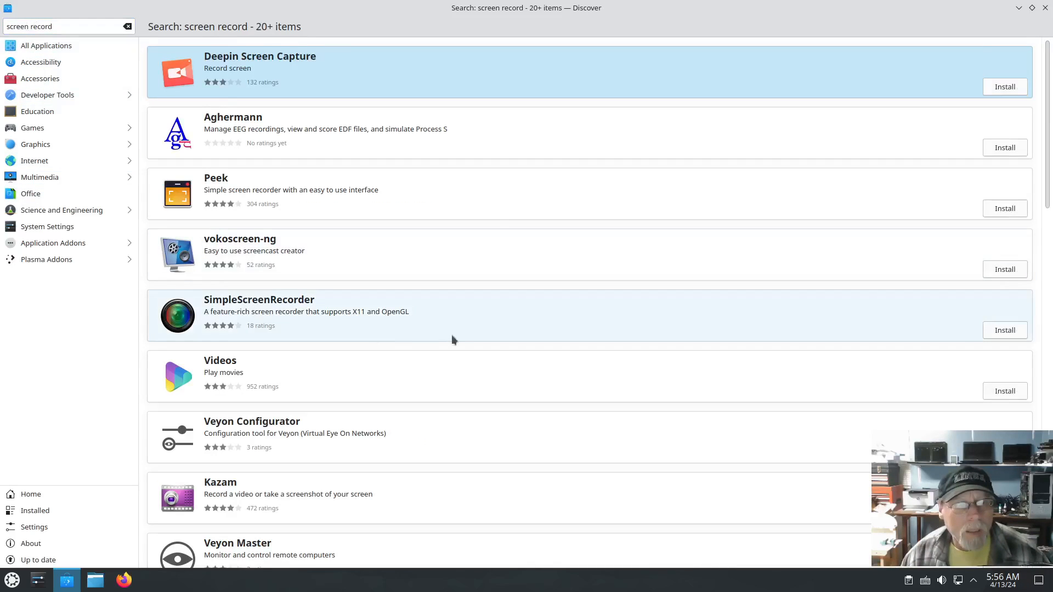
pyautogui.scroll(-10, 535, 331)
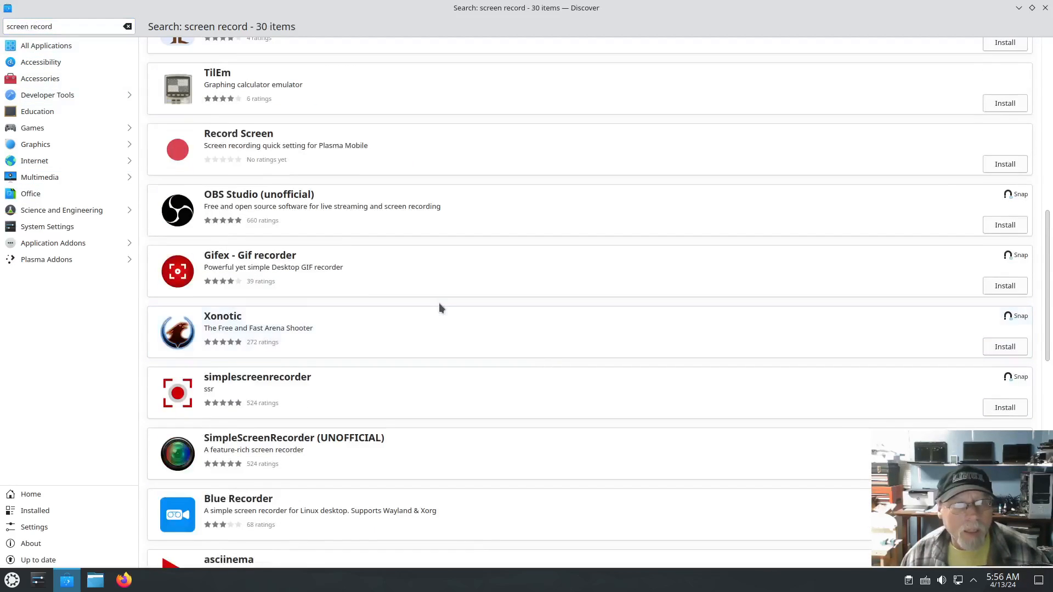
pyautogui.click(271, 204)
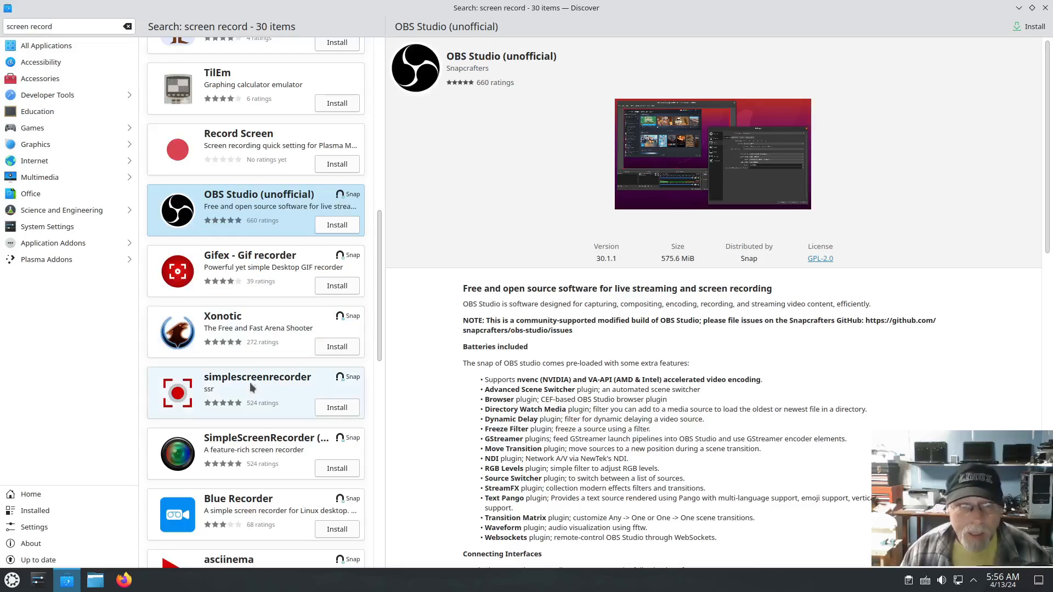
# Search Discover for "steam" and open the details of Steam (installer)
pyautogui.click(88, 26)
pyautogui.doubleClick(88, 26)
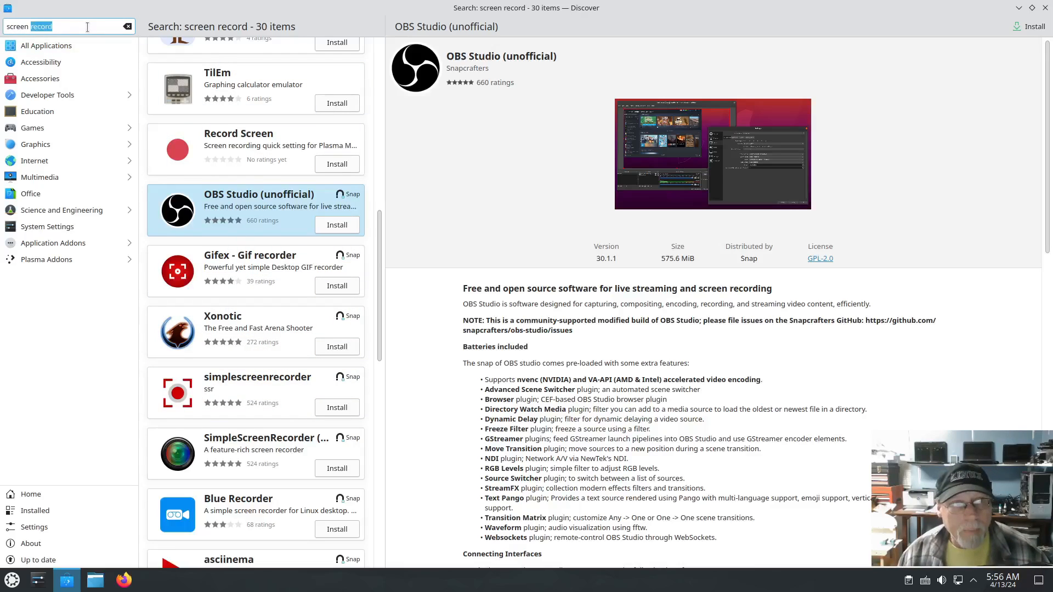
pyautogui.tripleClick(87, 26)
pyautogui.write('snap')
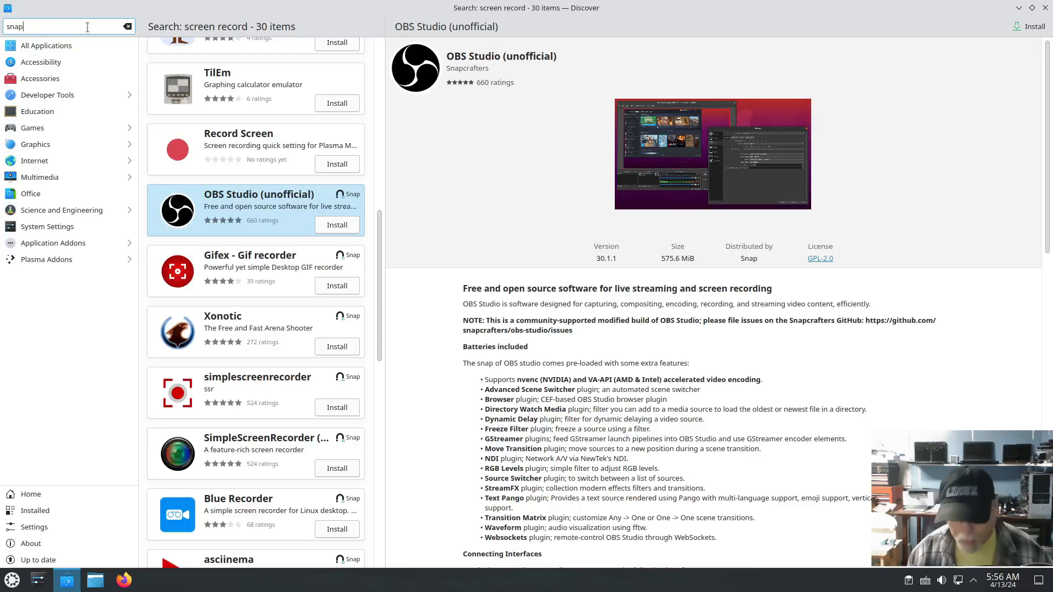
pyautogui.press('BackSpace')
pyautogui.press('BackSpace')
pyautogui.press('BackSpace')
pyautogui.press('BackSpace')
pyautogui.write('steam')
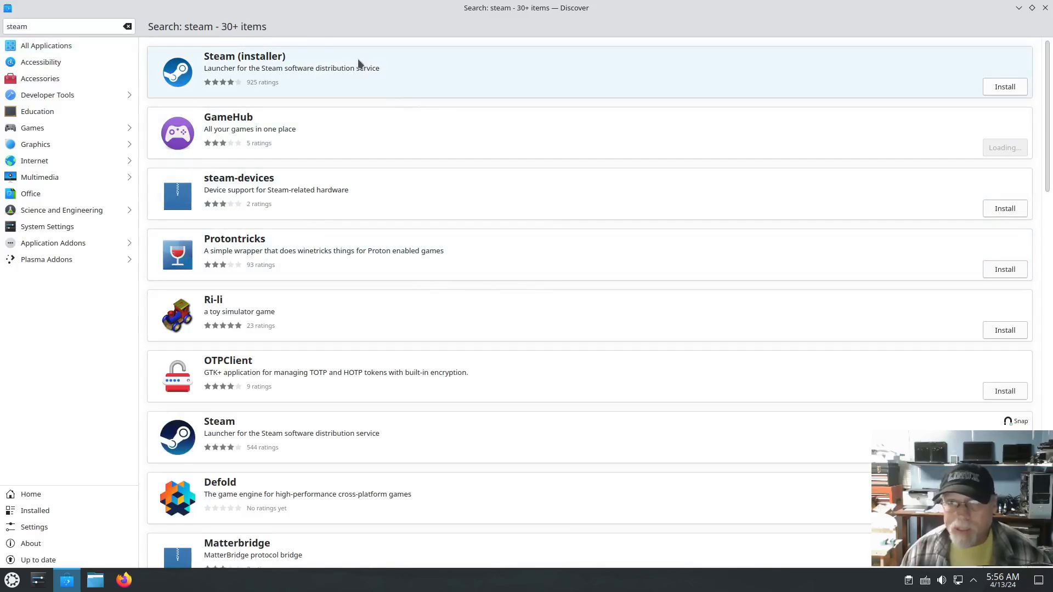
pyautogui.click(358, 64)
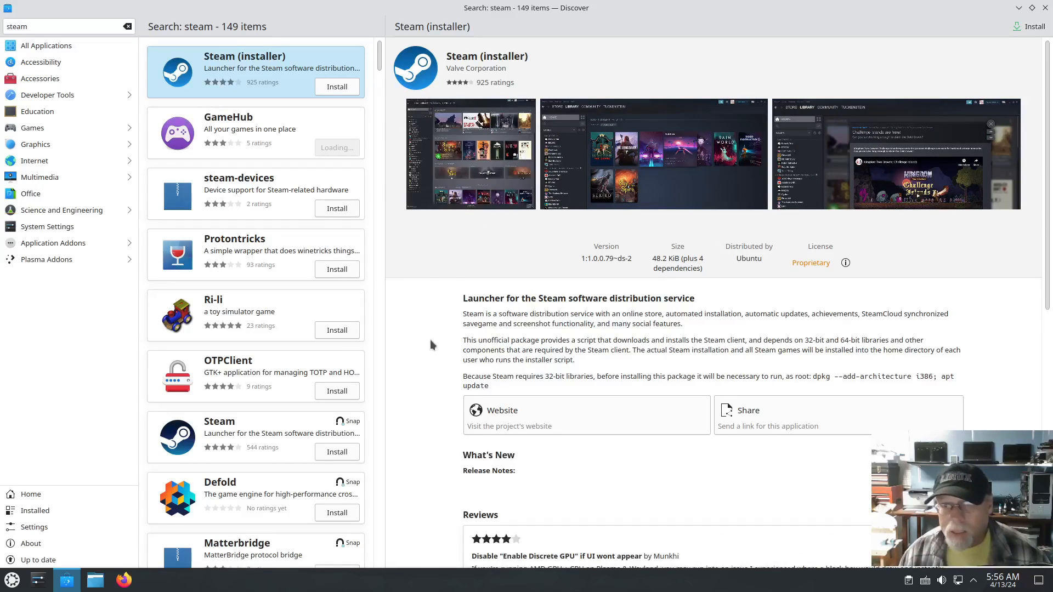
# Read through the Steam (installer) description, package information and user reviews
pyautogui.scroll(-3, 431, 338)
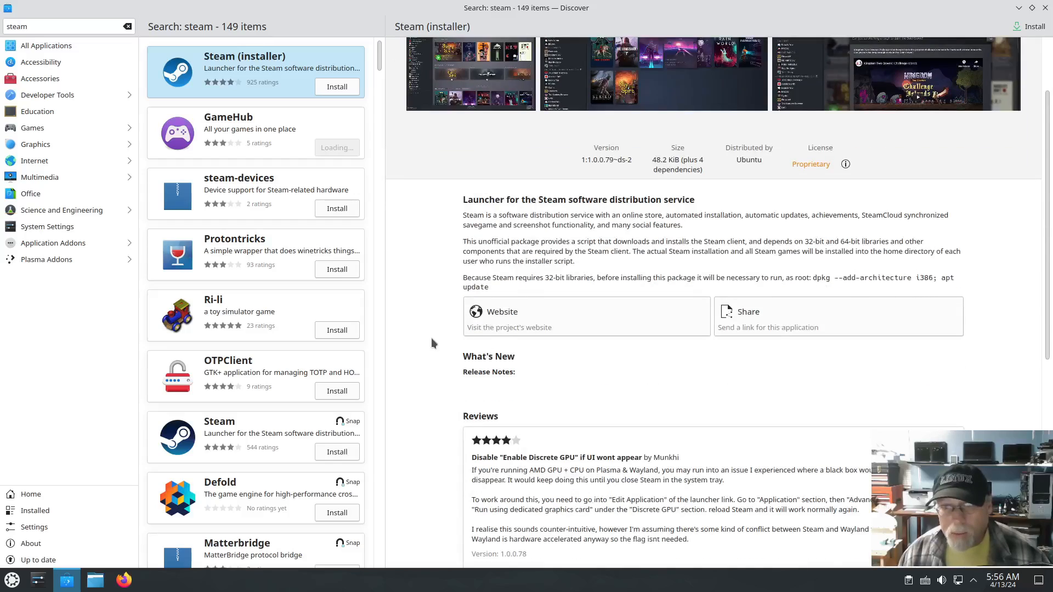
pyautogui.scroll(3, 431, 338)
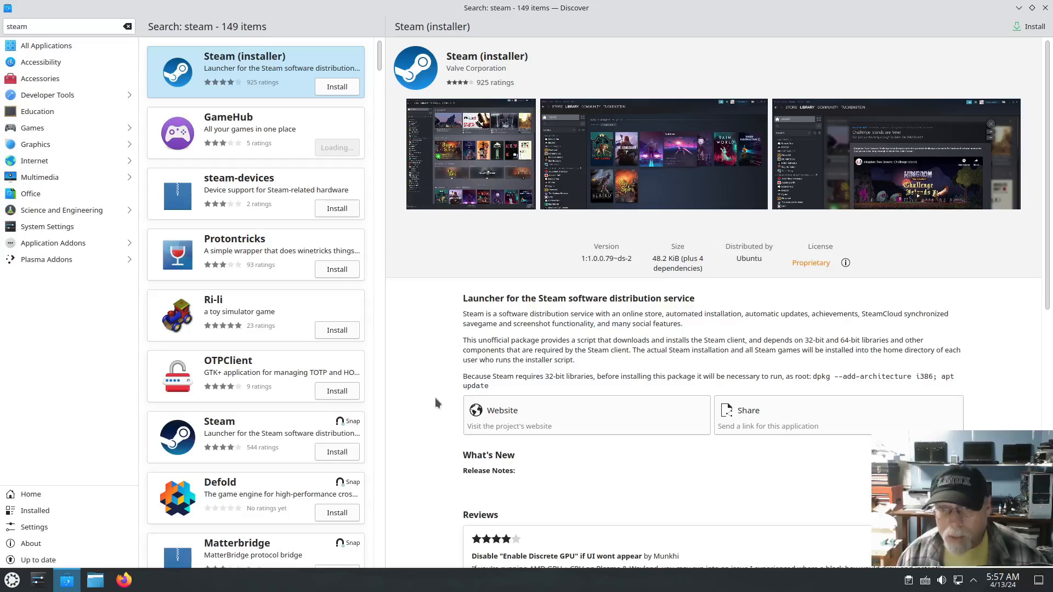
pyautogui.scroll(-2, 422, 393)
pyautogui.scroll(-4, 422, 393)
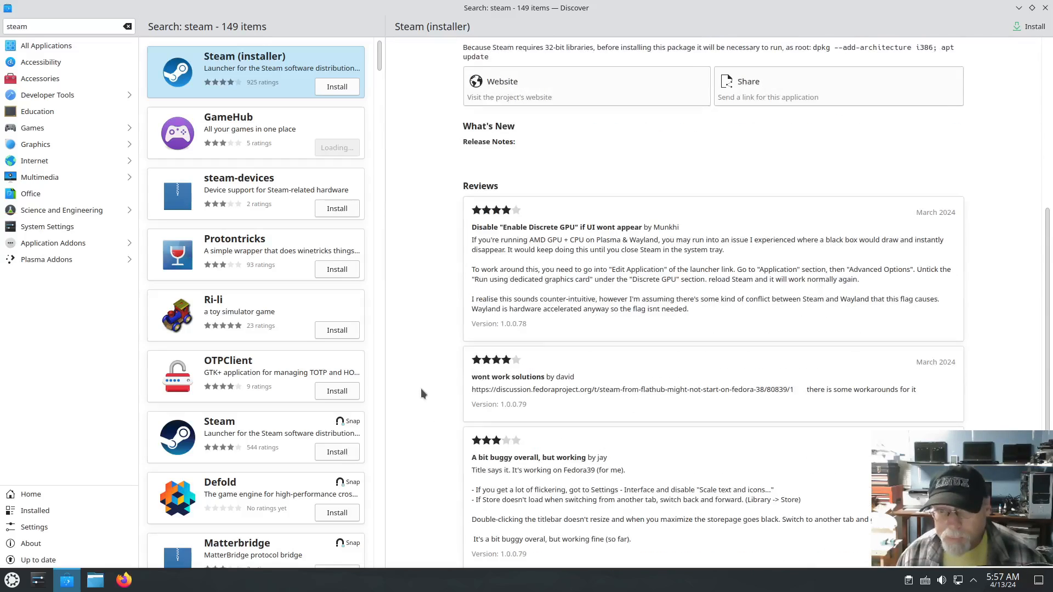
pyautogui.scroll(6, 423, 392)
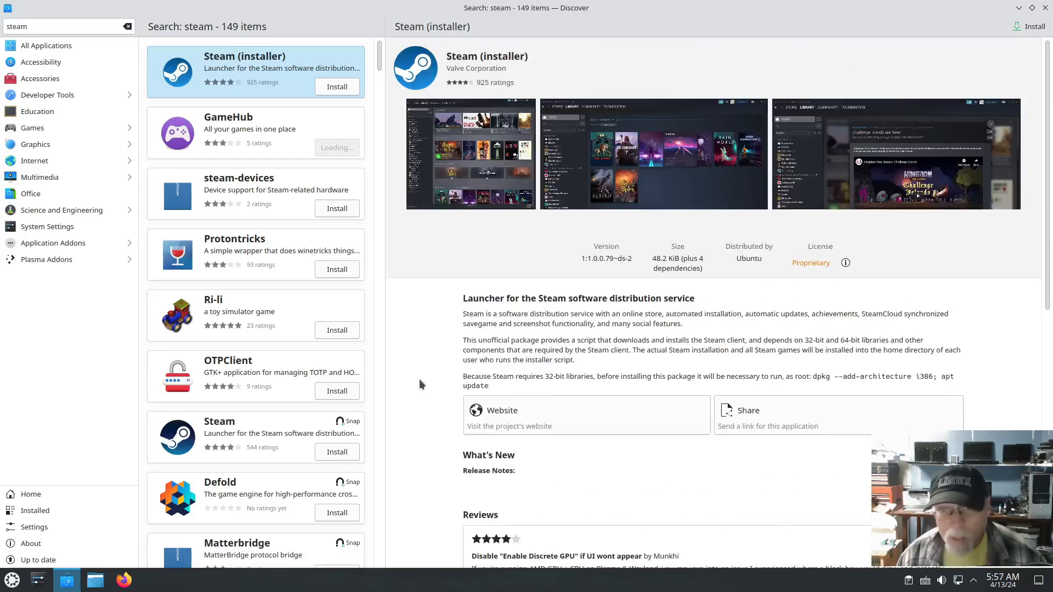
# Search Discover for "inkscape" and view the details of the Inkscape vector graphics editor
pyautogui.doubleClick(67, 26)
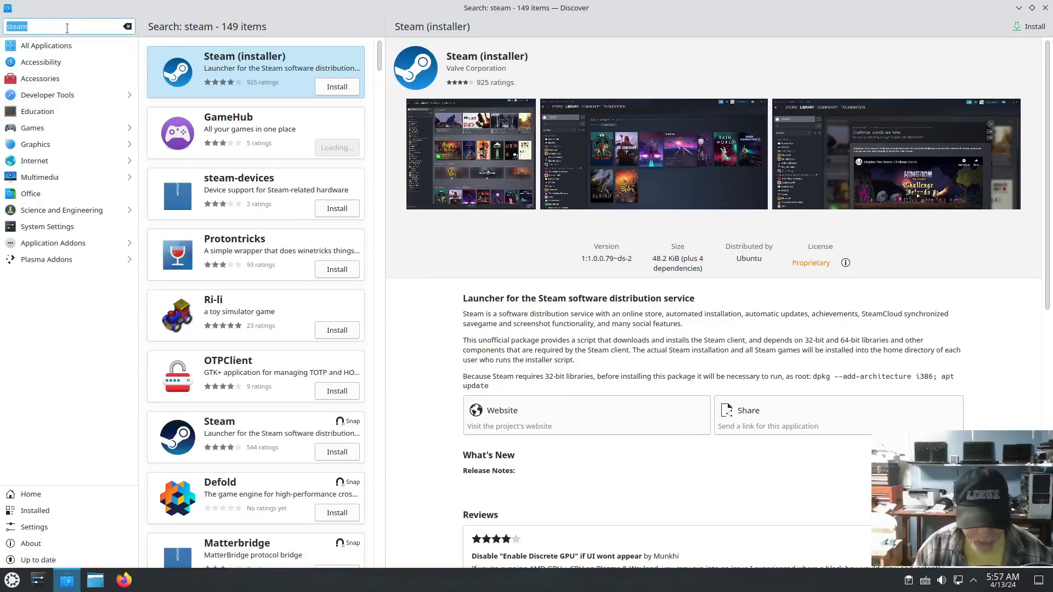
pyautogui.write('inkscape')
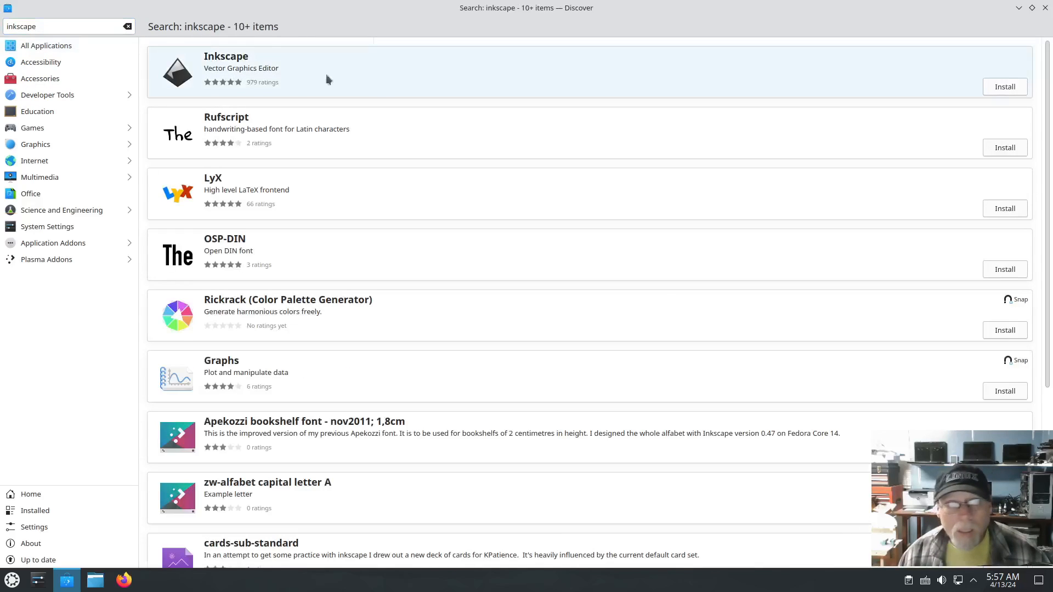
pyautogui.click(266, 69)
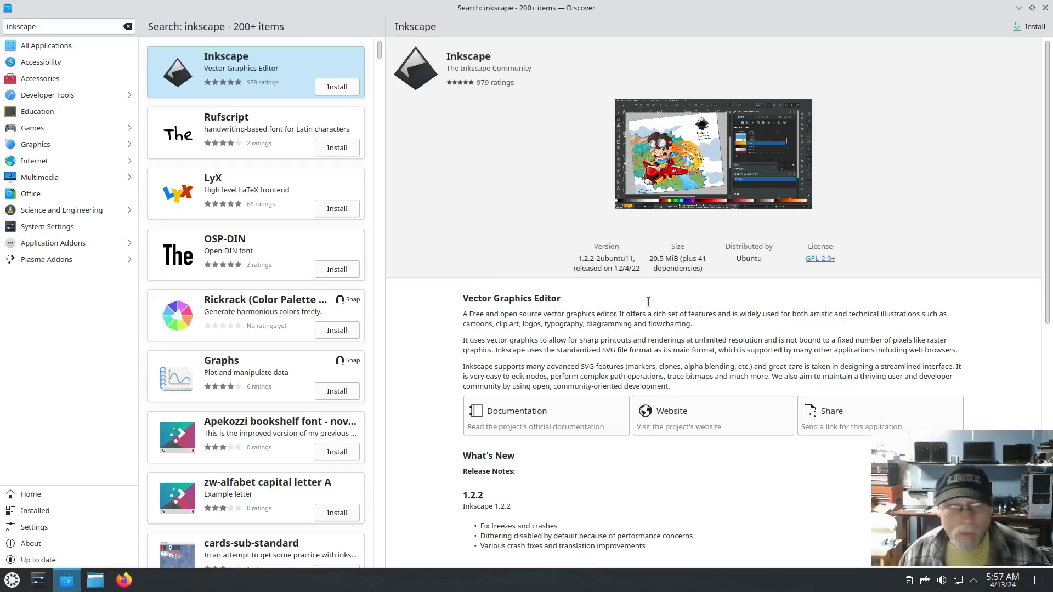
# Launch Inkscape on the host system, check its version in the About Inkscape window, and close the application
pyautogui.press('super')
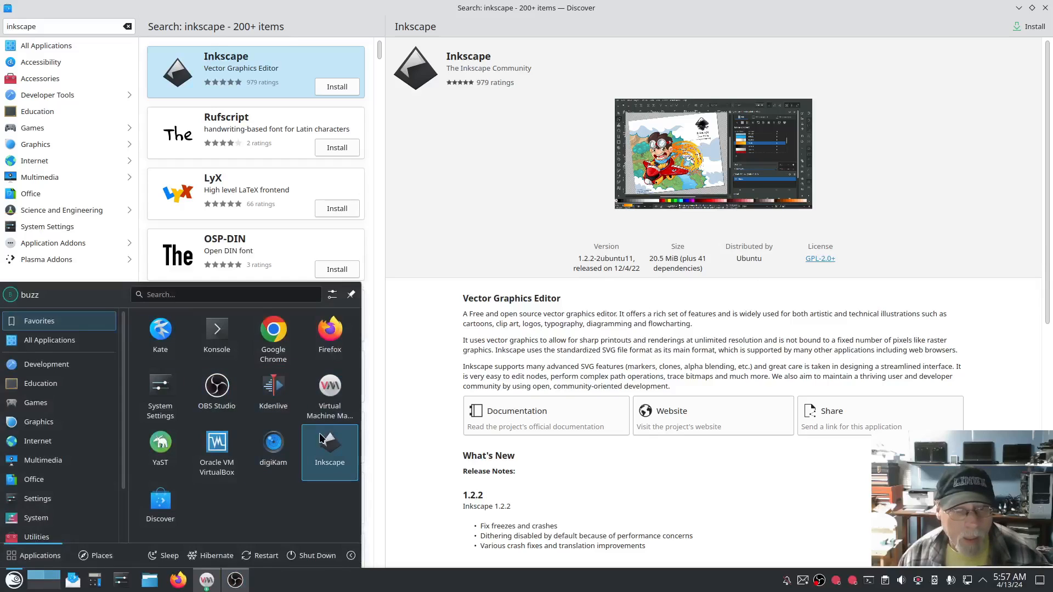
pyautogui.click(329, 445)
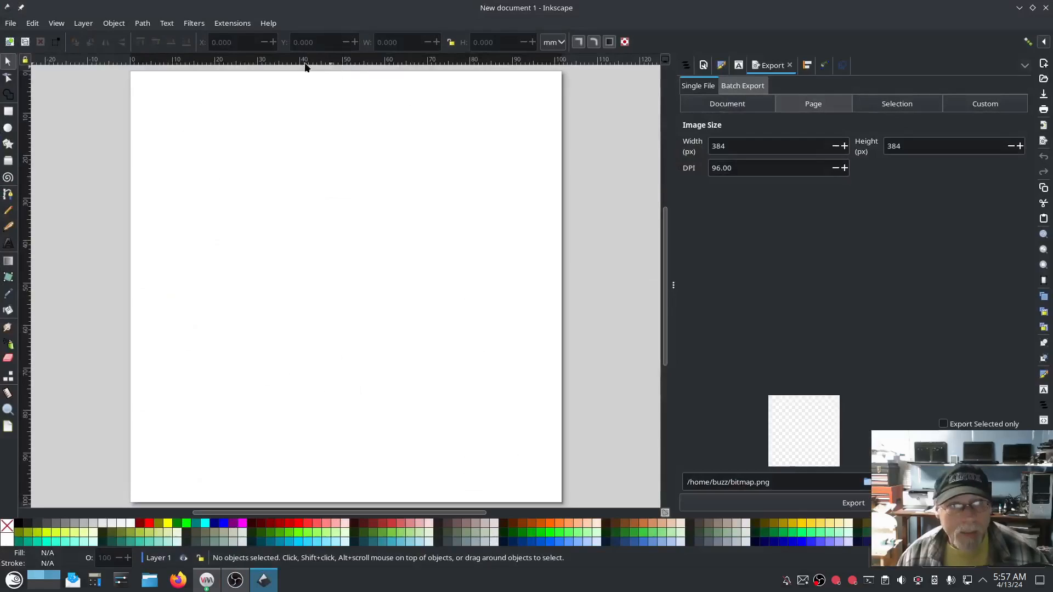
pyautogui.click(267, 23)
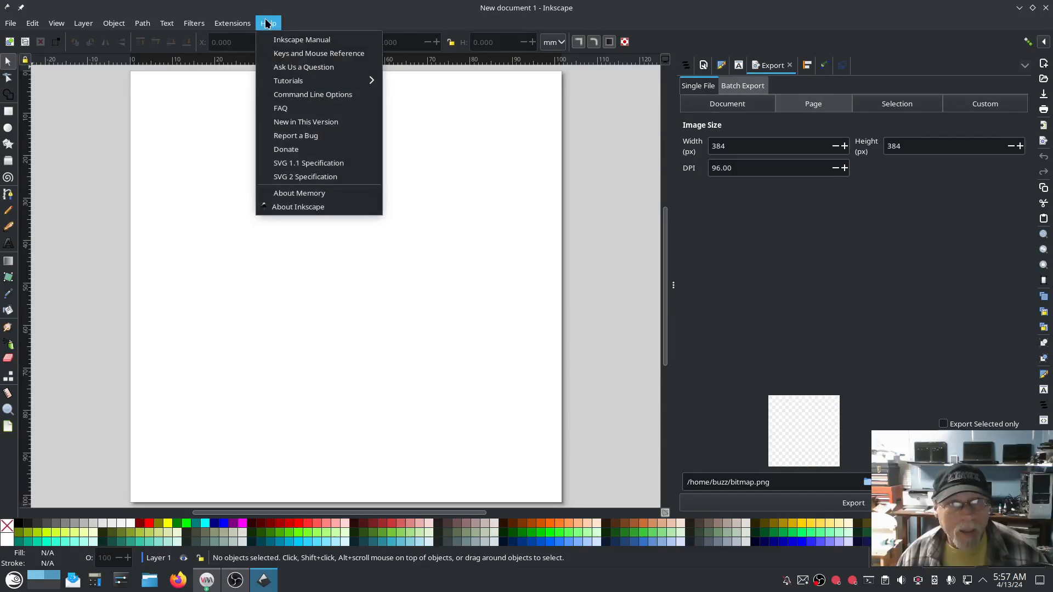
pyautogui.click(319, 207)
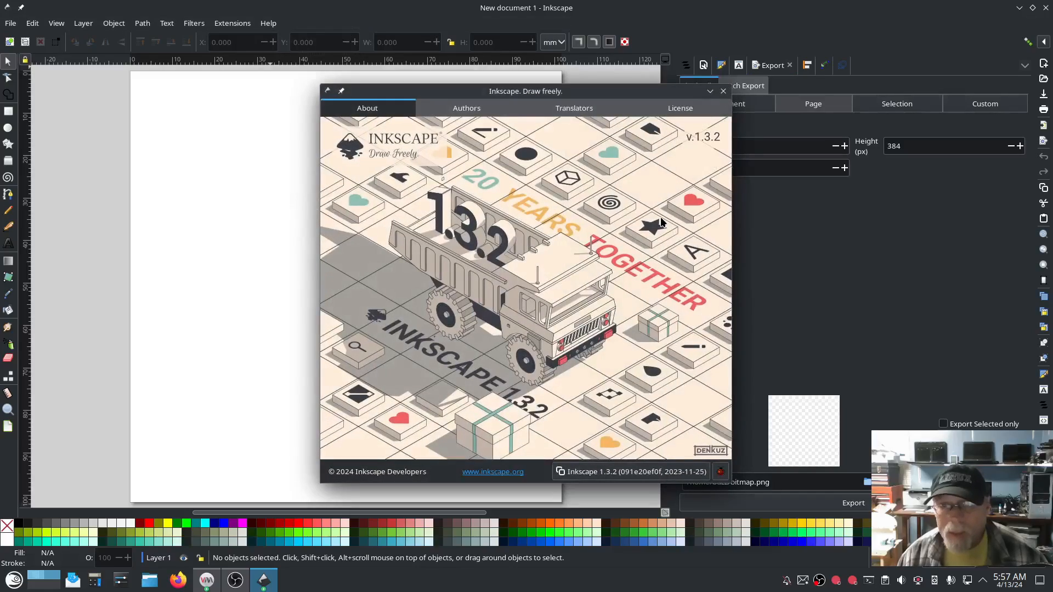
pyautogui.click(723, 91)
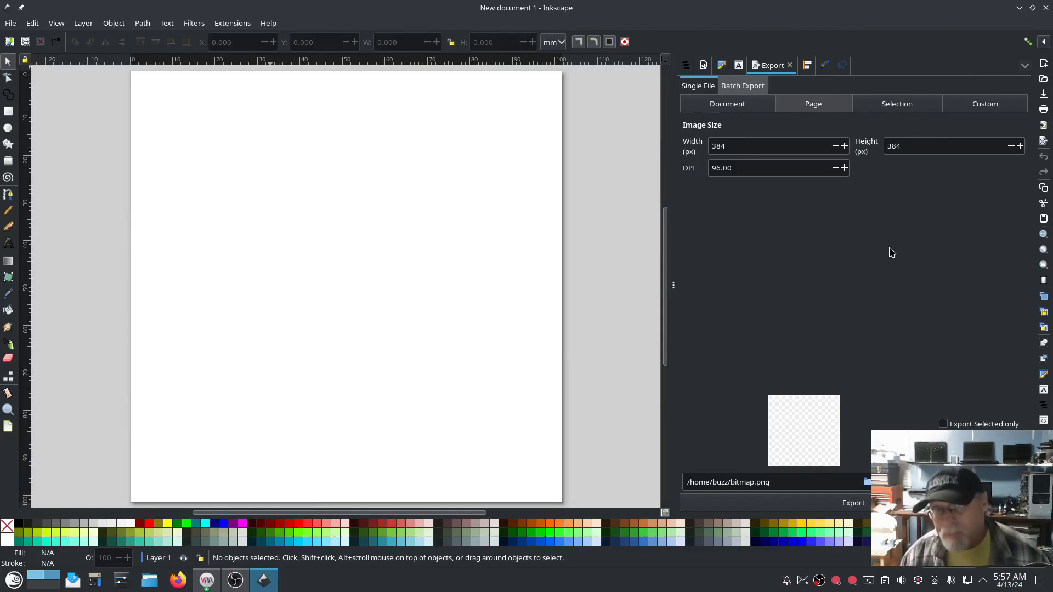
pyautogui.click(1045, 8)
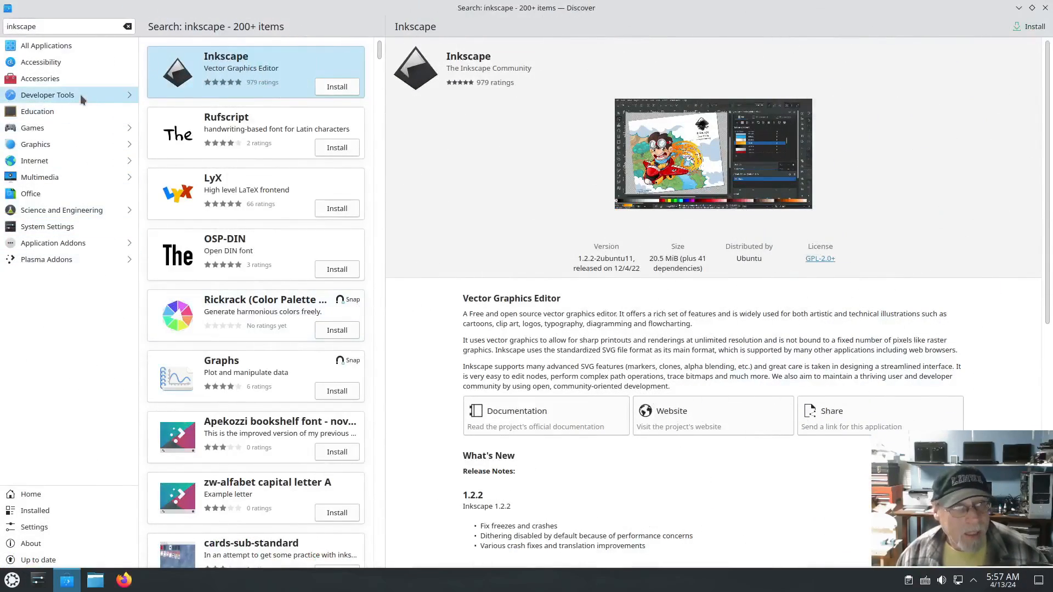
# Search Discover for "kdenlive" and view the details of the Kdenlive package distributed by Ubuntu
pyautogui.doubleClick(72, 27)
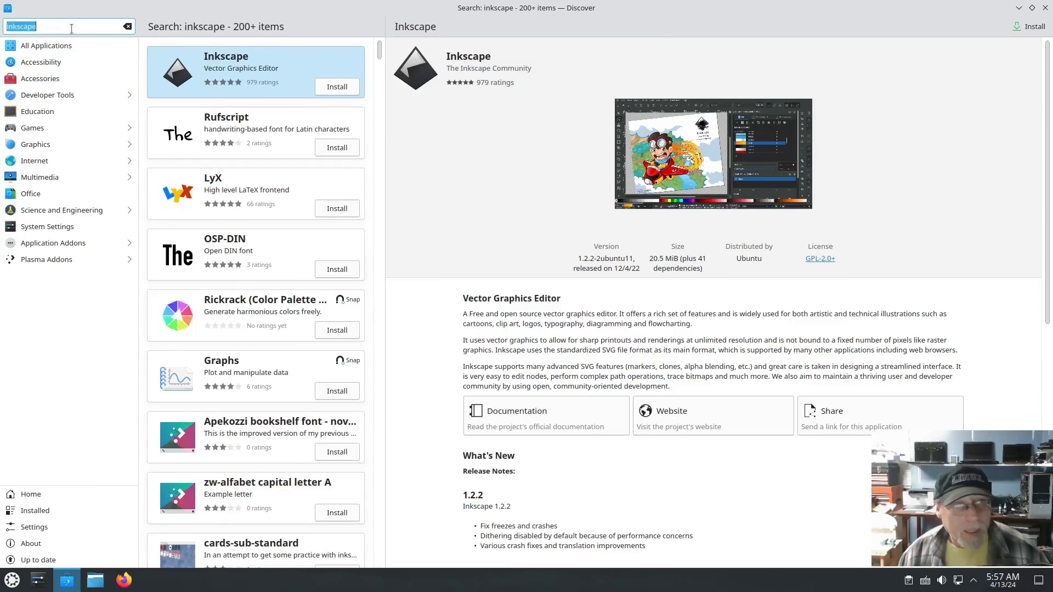
pyautogui.write('kde')
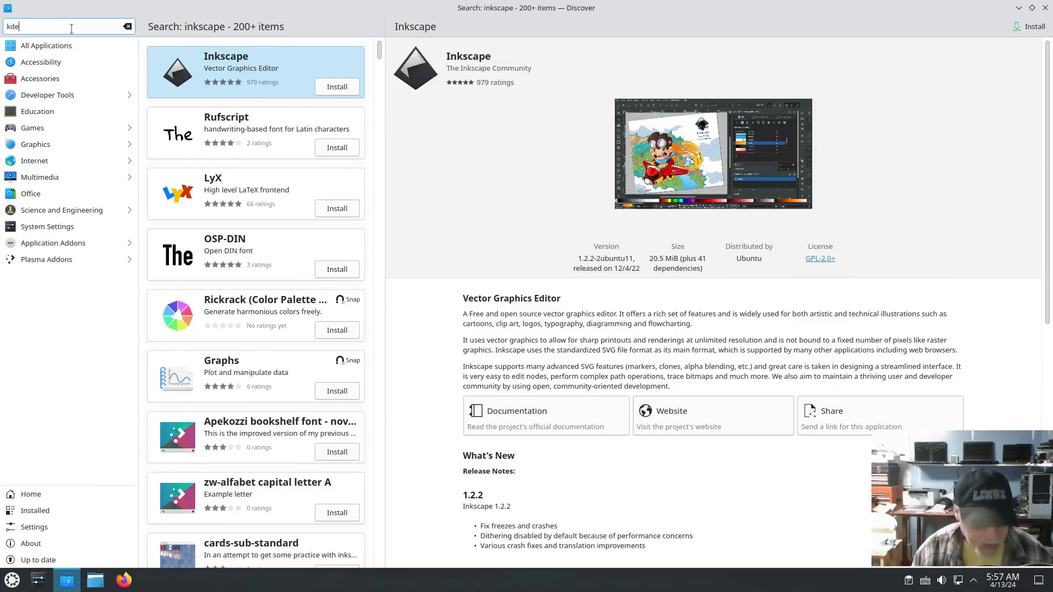
pyautogui.write('nlive')
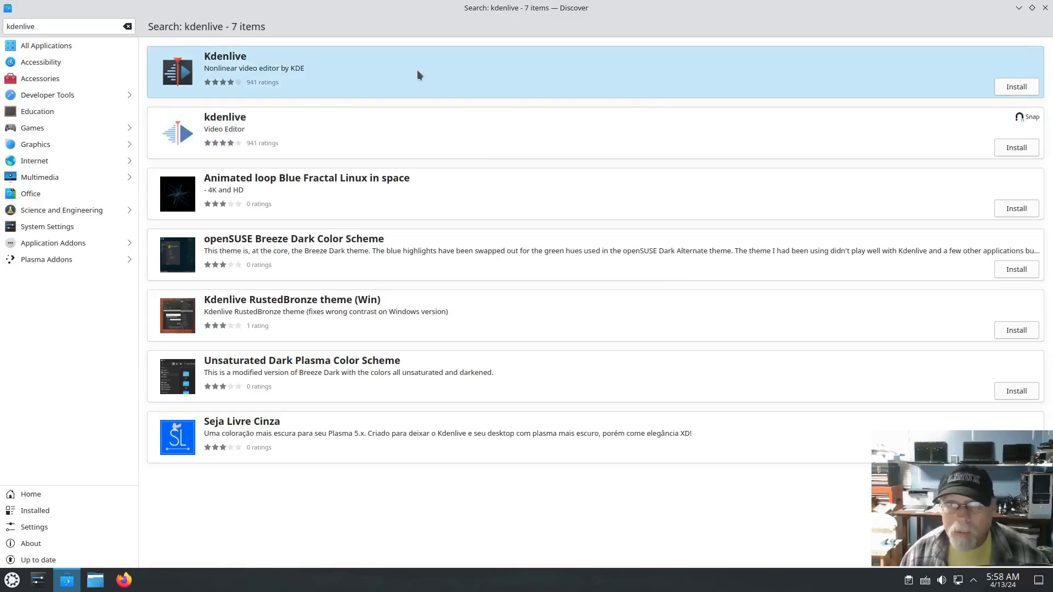
pyautogui.click(416, 70)
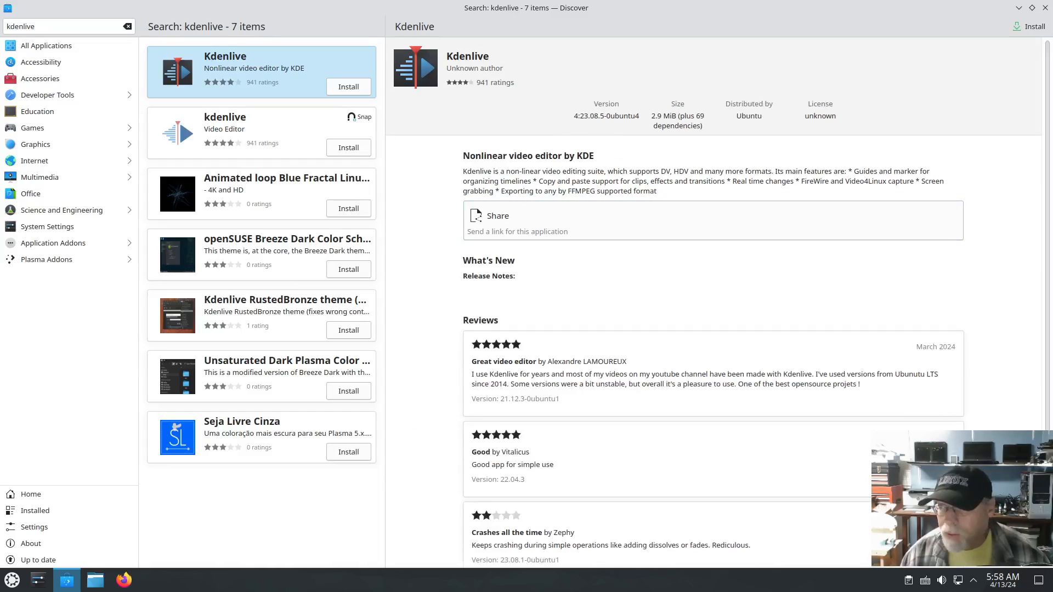
# Launch Kdenlive on the host system, check its version in the About Kdenlive window, and close the application
pyautogui.press('super')
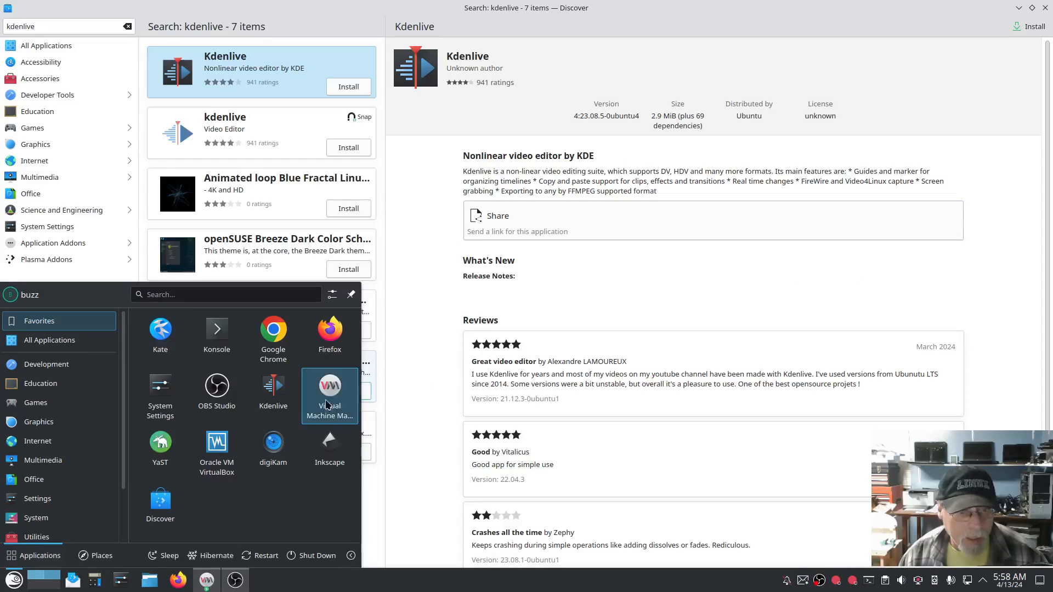
pyautogui.click(267, 396)
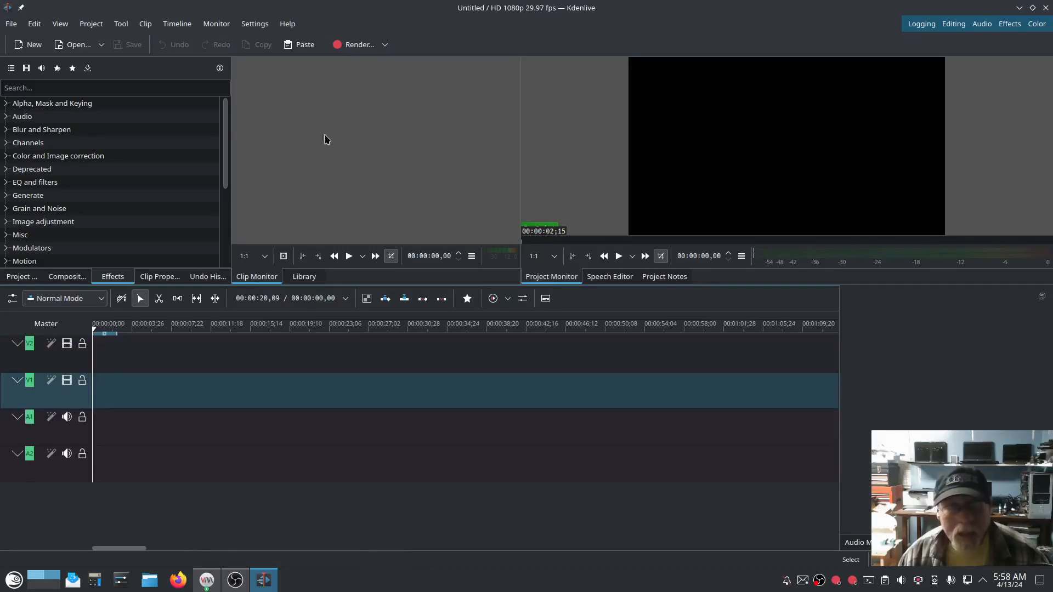
pyautogui.click(287, 24)
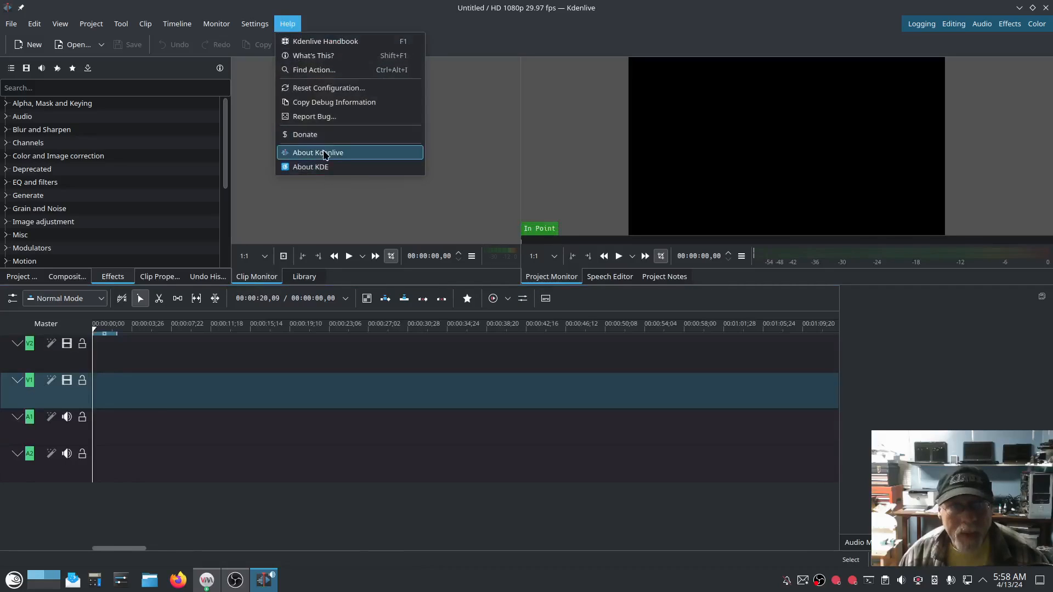
pyautogui.click(324, 154)
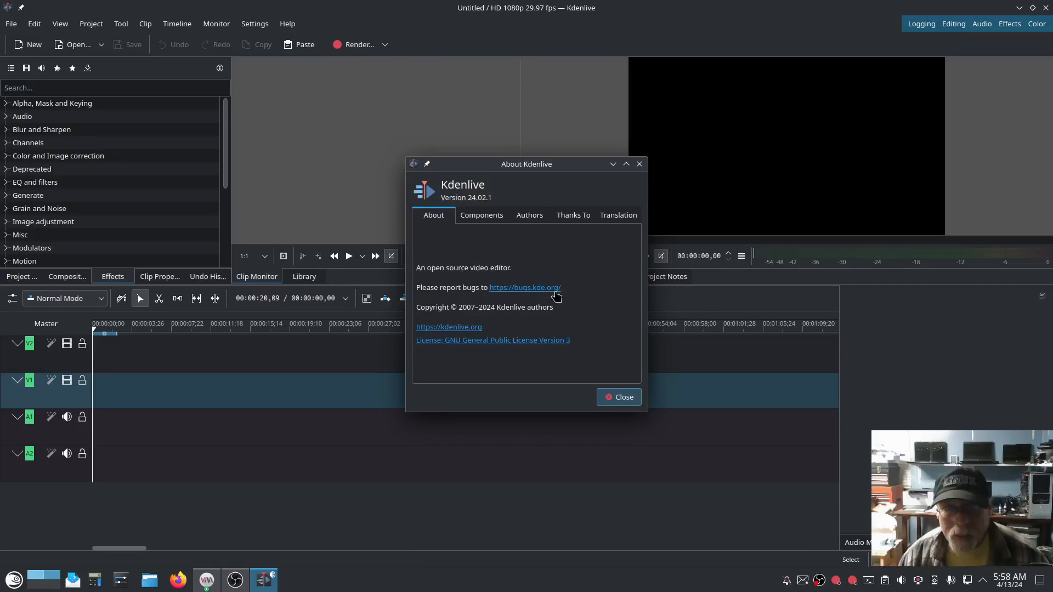
pyautogui.click(607, 394)
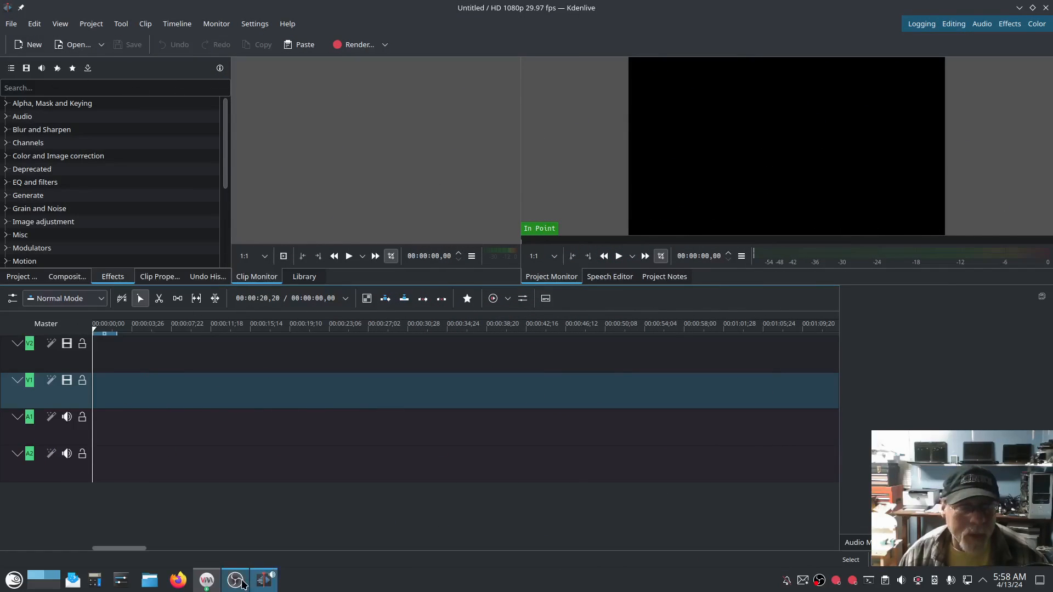
pyautogui.moveTo(258, 581)
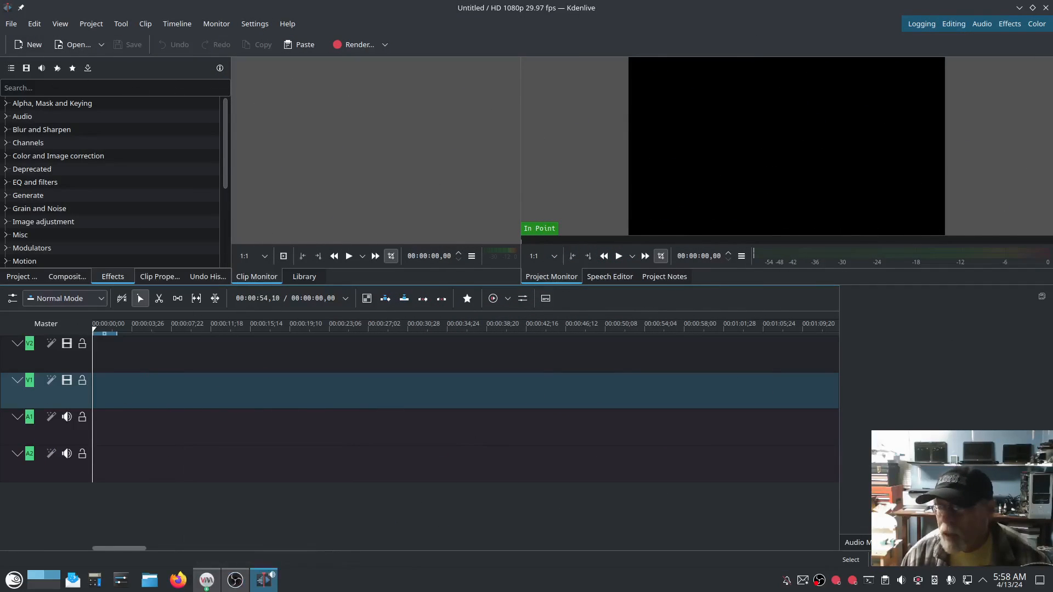
pyautogui.click(1045, 8)
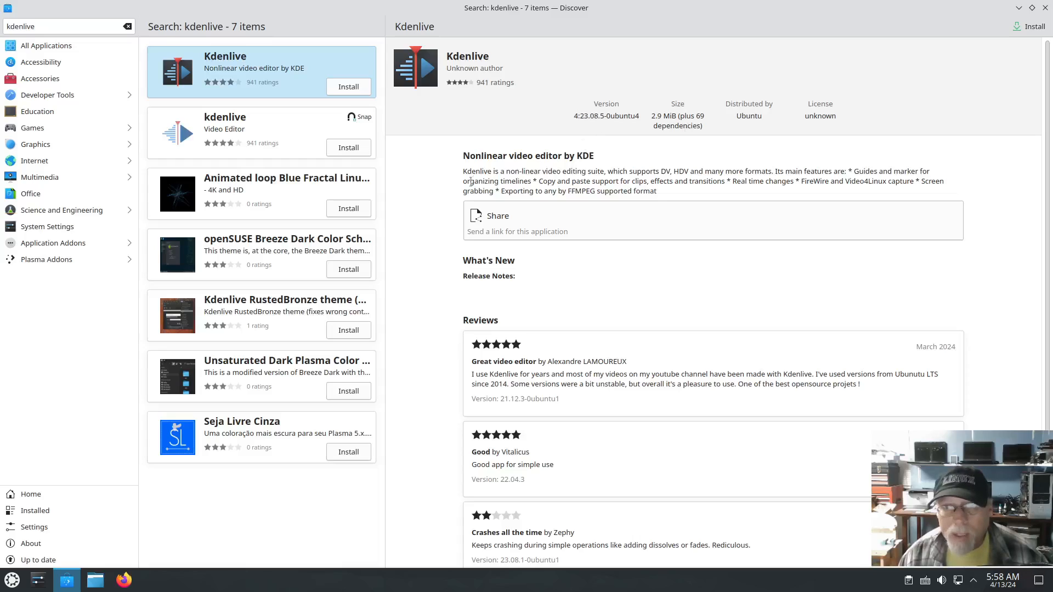
# View the details of the kdenlive snap package in the virtual machine and close Discover
pyautogui.click(308, 131)
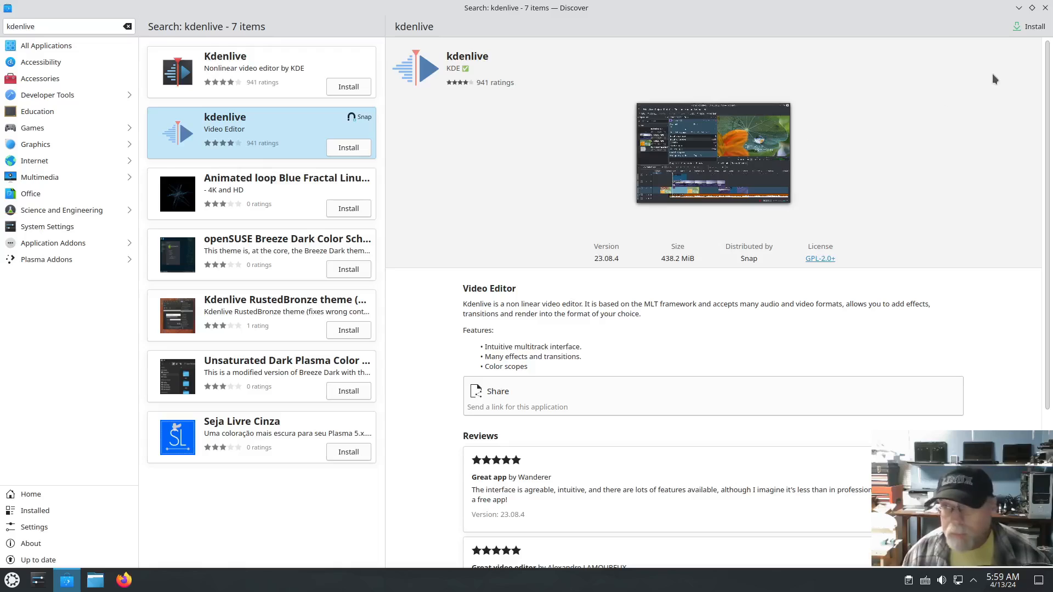
pyautogui.click(1045, 8)
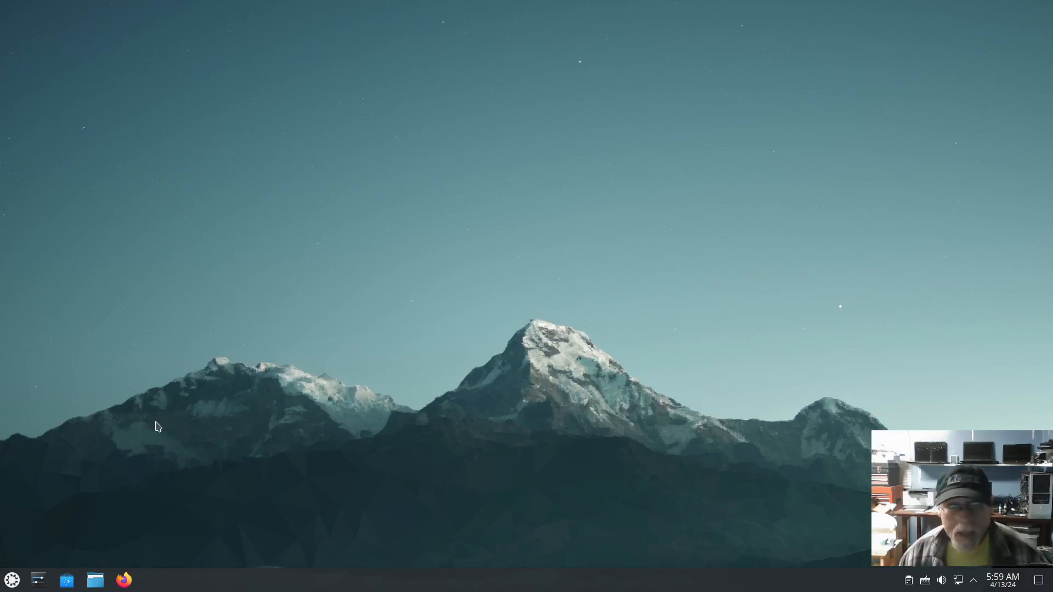
# Open Info Center from the System applications, review the software and hardware details under About this System, and close it
pyautogui.click(12, 580)
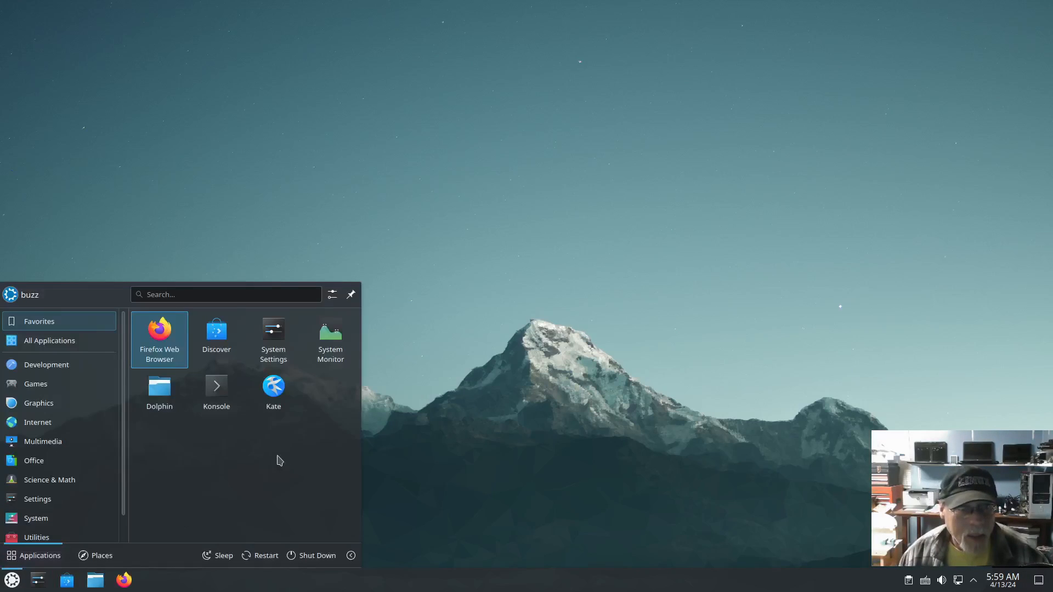
pyautogui.click(55, 518)
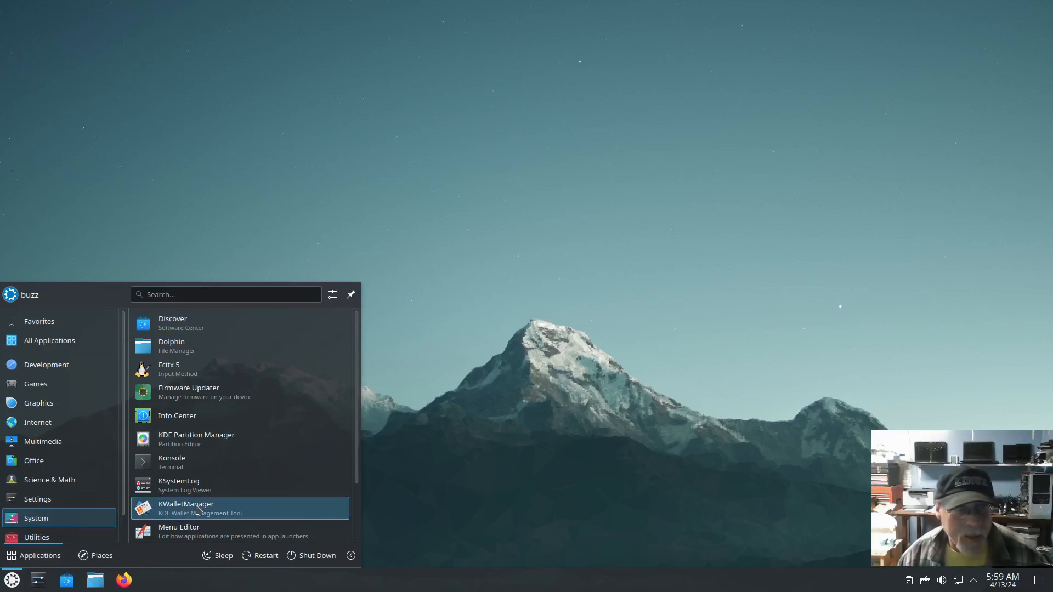
pyautogui.scroll(-2, 220, 482)
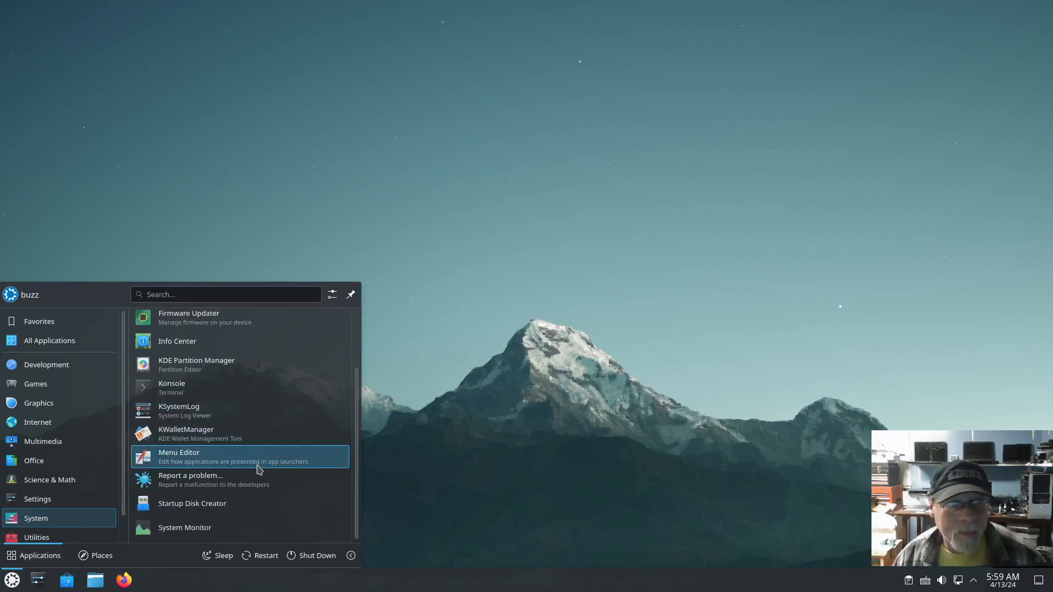
pyautogui.scroll(3, 259, 468)
pyautogui.click(203, 412)
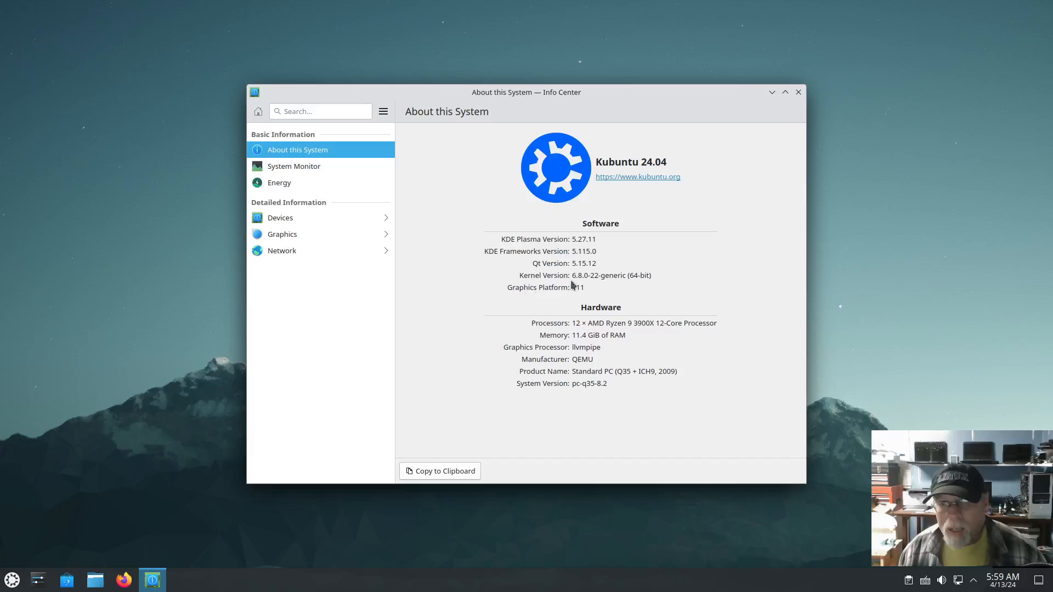
pyautogui.click(798, 92)
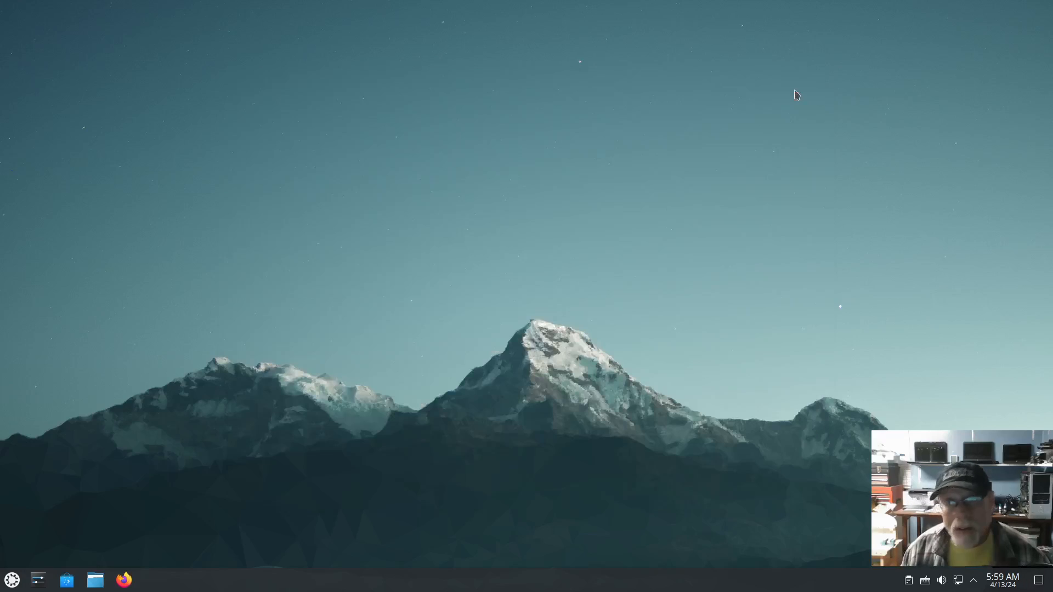
# Log out of the current Kubuntu desktop session and confirm the logout
pyautogui.click(12, 580)
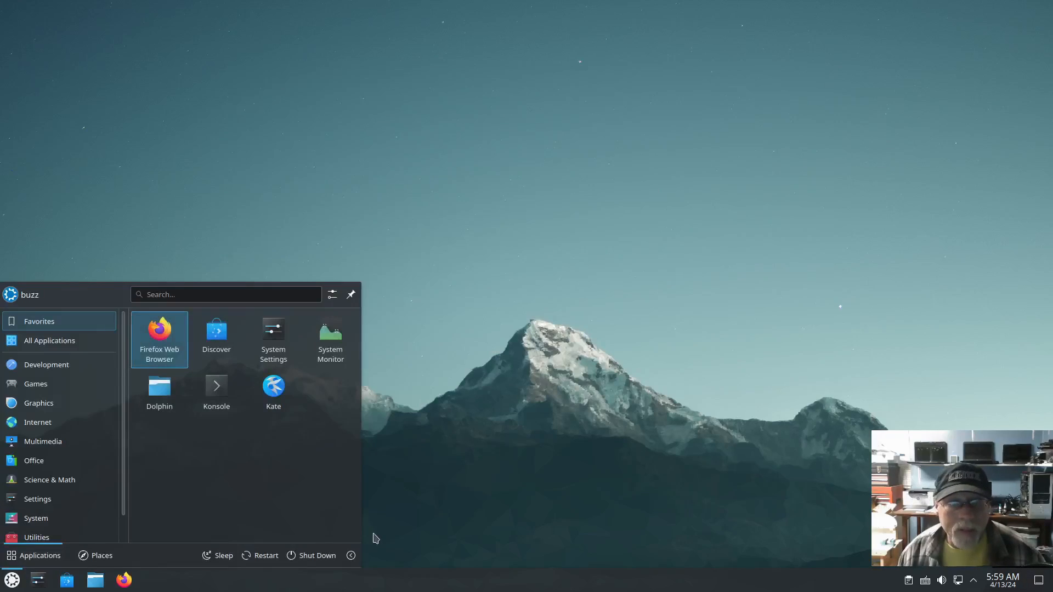
pyautogui.click(351, 557)
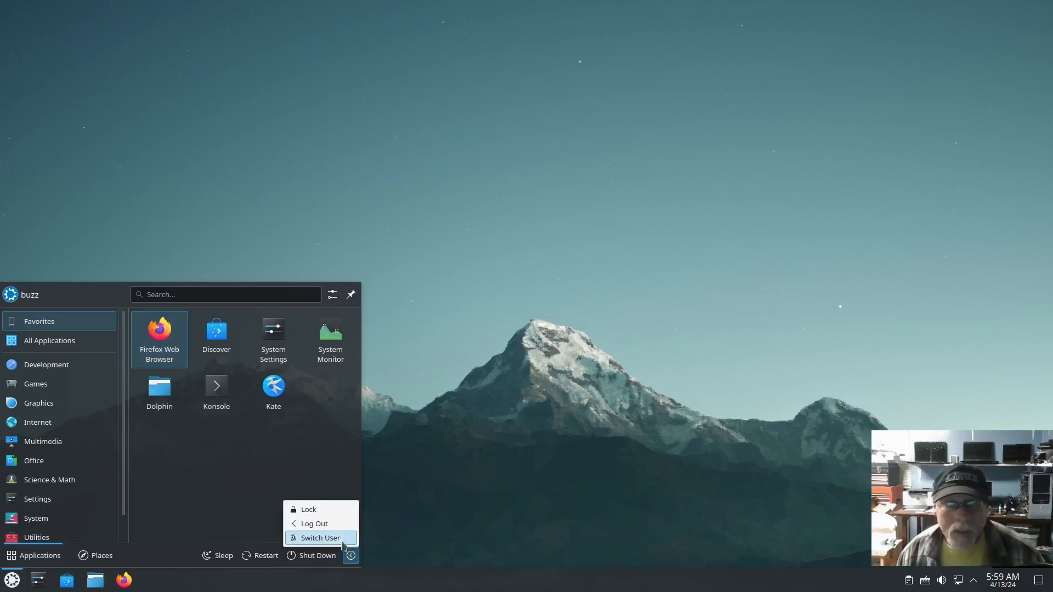
pyautogui.click(329, 522)
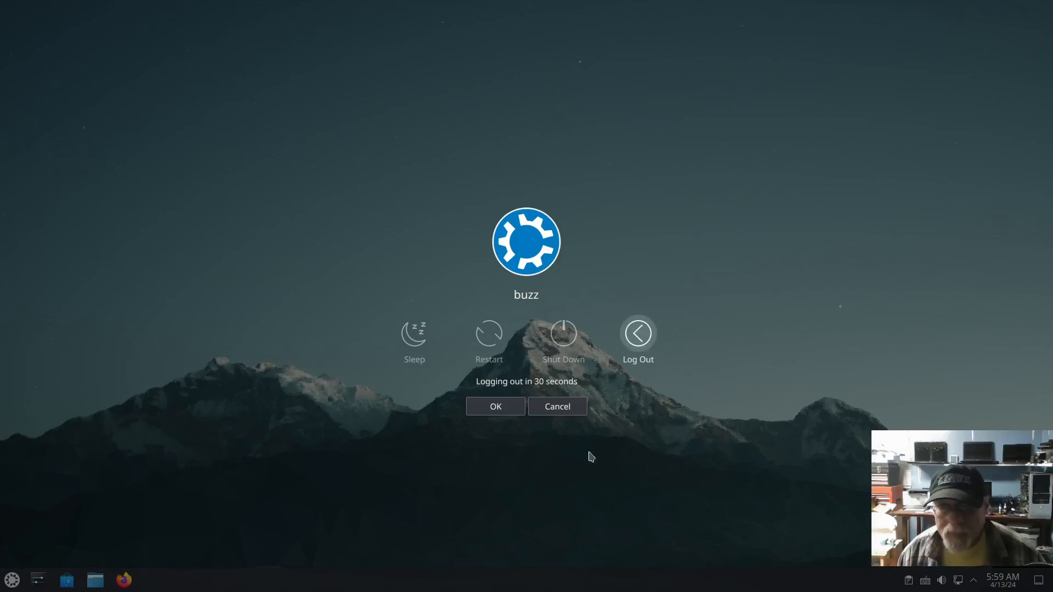
pyautogui.click(643, 338)
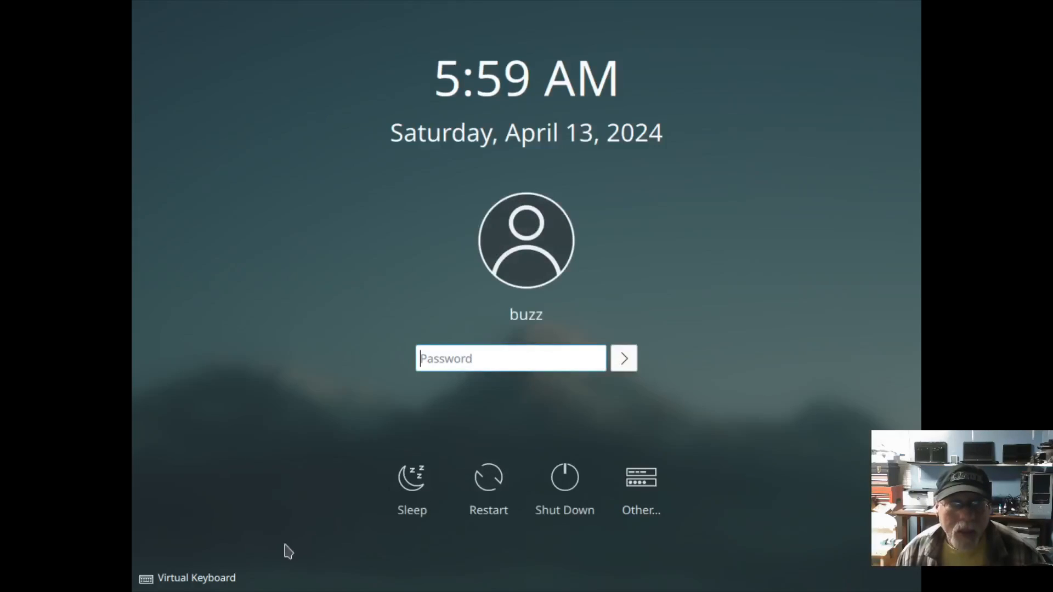
# Toggle the login screen's virtual keyboard, switch to manual user entry, and log back in with the username and account password
pyautogui.click(208, 577)
pyautogui.click(208, 576)
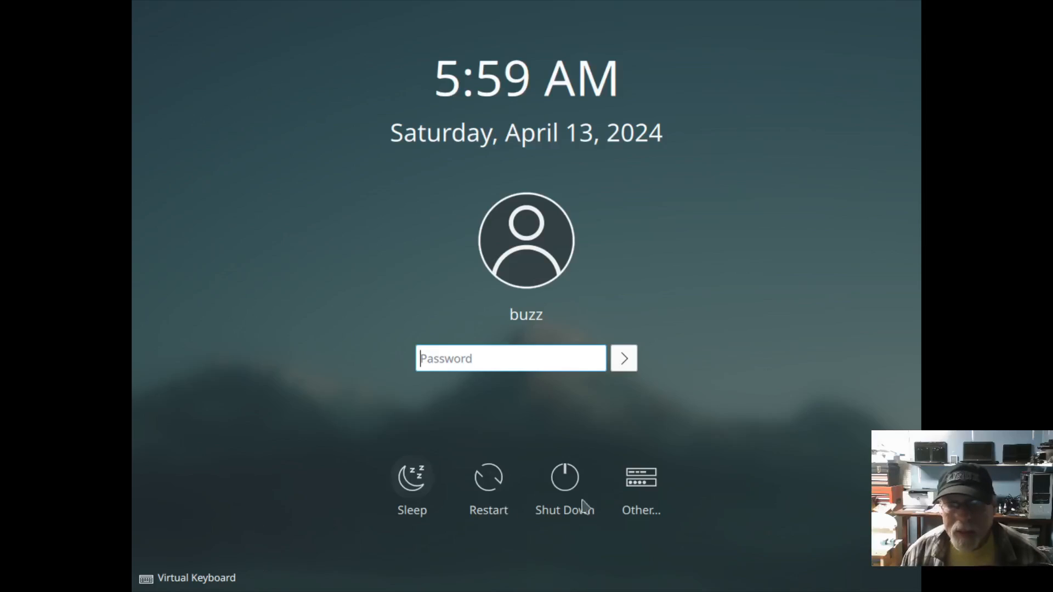
pyautogui.click(652, 481)
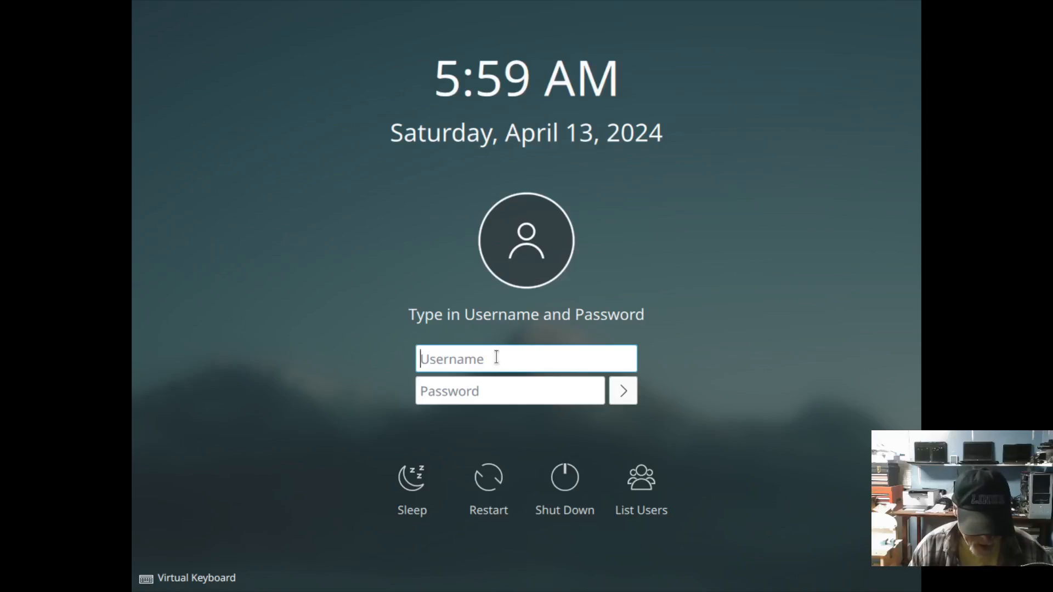
pyautogui.write('buzz')
pyautogui.press('Tab')
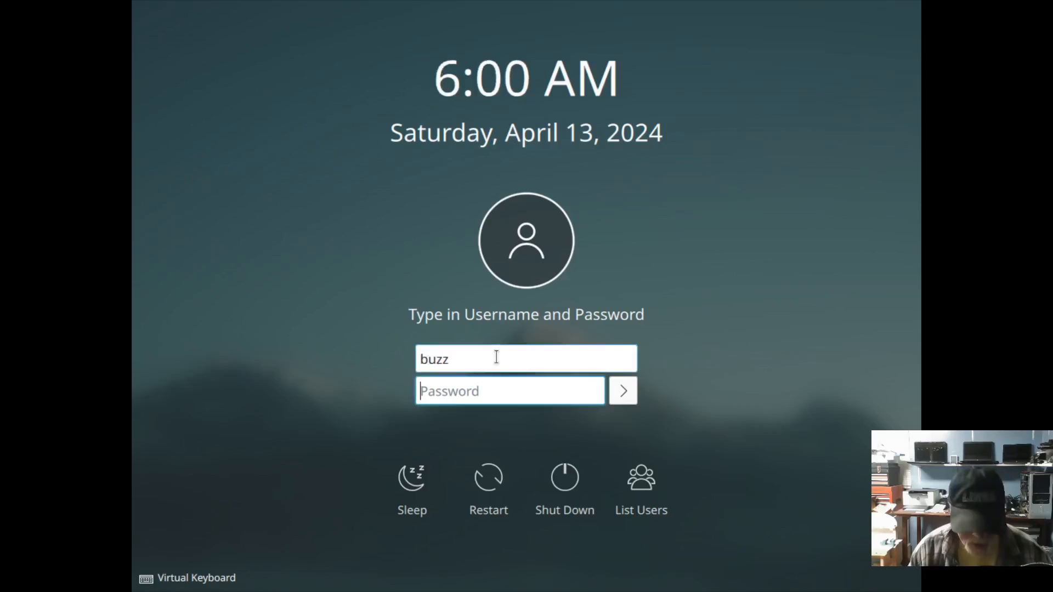
pyautogui.write('******')
pyautogui.press('Return')
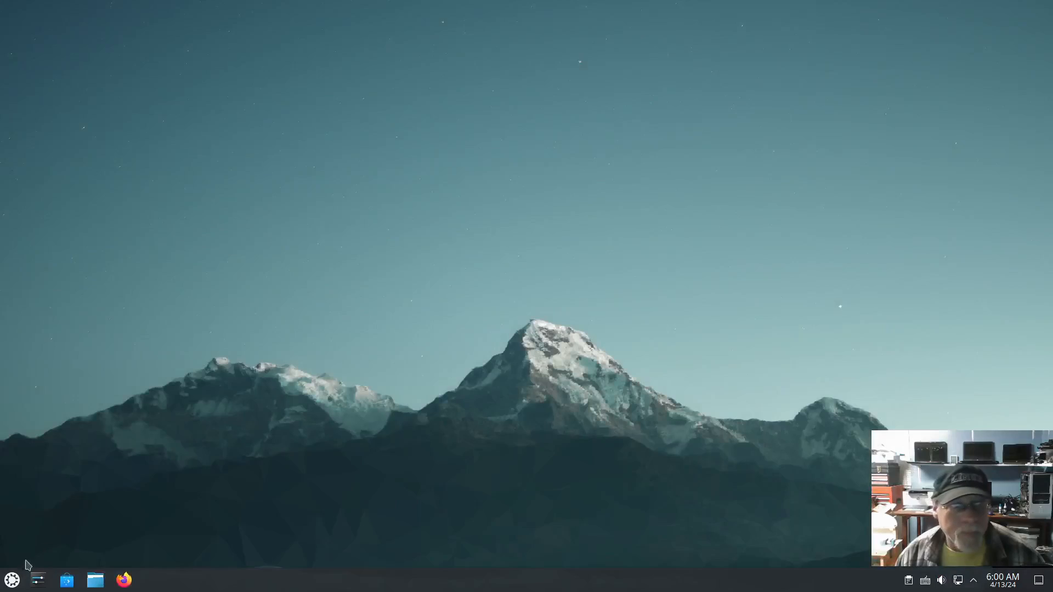
# Open Konsole and search the apt packages for "wayland-session"
pyautogui.click(8, 581)
pyautogui.click(217, 397)
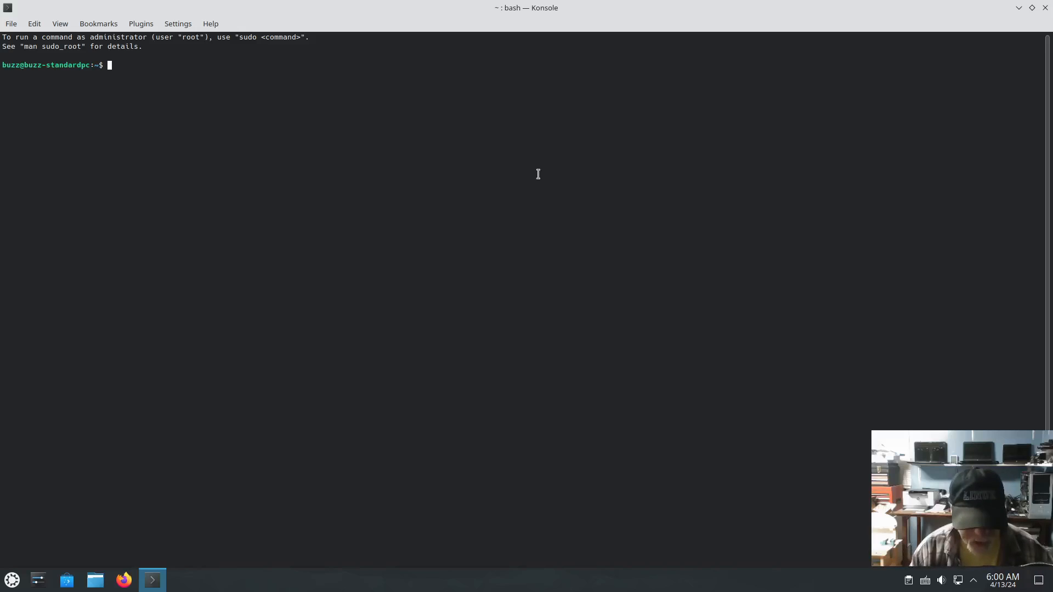
pyautogui.write('apt search ')
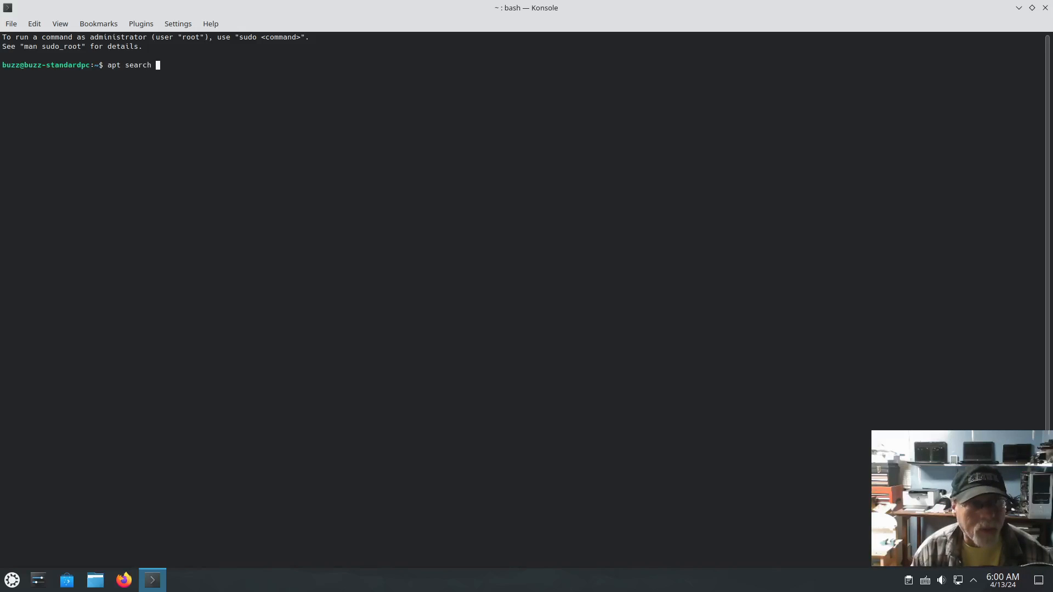
pyautogui.write('wayland-')
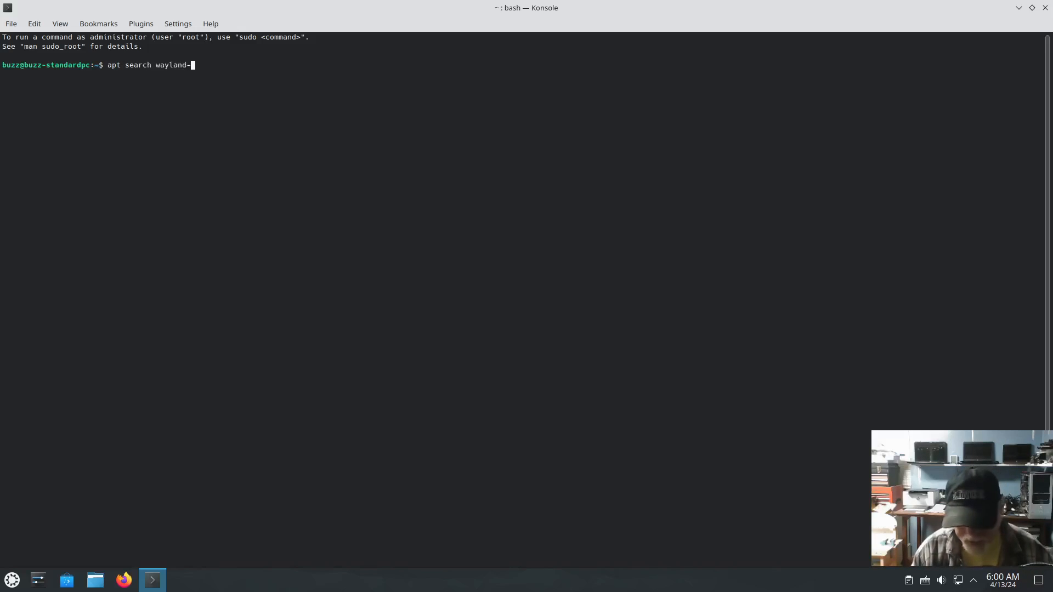
pyautogui.write('session')
pyautogui.press('Return')
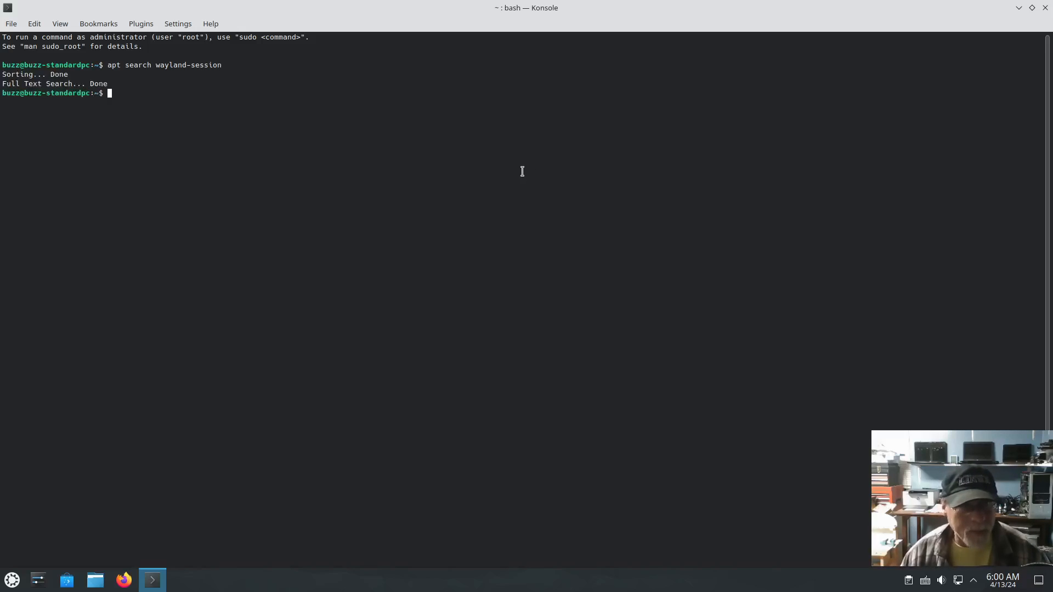
# Run "wayland" as a command, and reuse the earlier apt search with the term shortened to "wayland"
pyautogui.write('wayland')
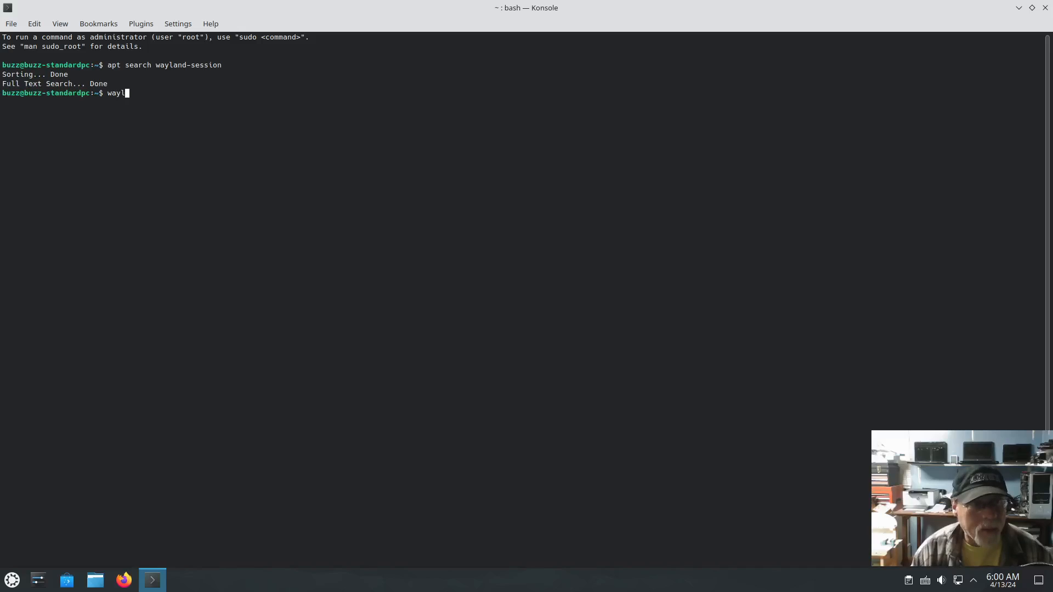
pyautogui.press('Return')
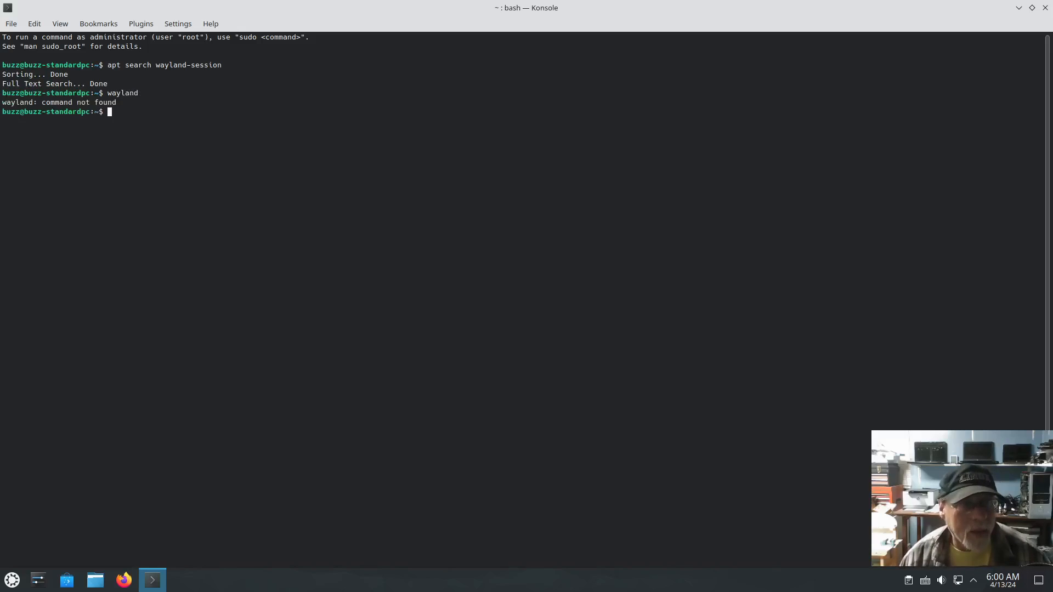
pyautogui.press('Up')
pyautogui.press('Up')
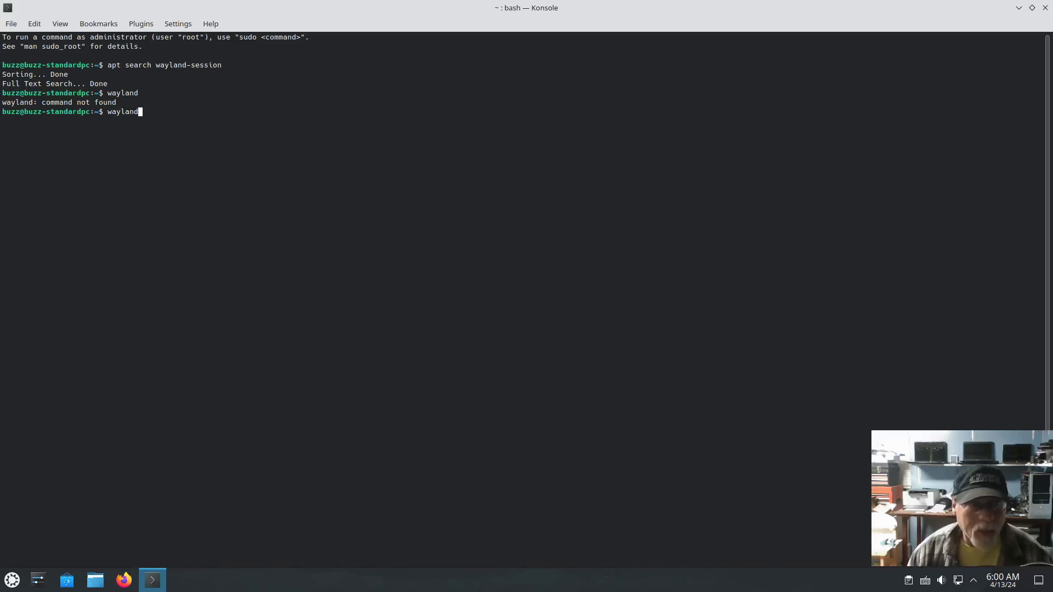
pyautogui.press('BackSpace')
pyautogui.press('BackSpace')
pyautogui.press('BackSpace')
pyautogui.press('BackSpace')
pyautogui.press('BackSpace')
pyautogui.press('BackSpace')
pyautogui.press('BackSpace')
pyautogui.press('BackSpace')
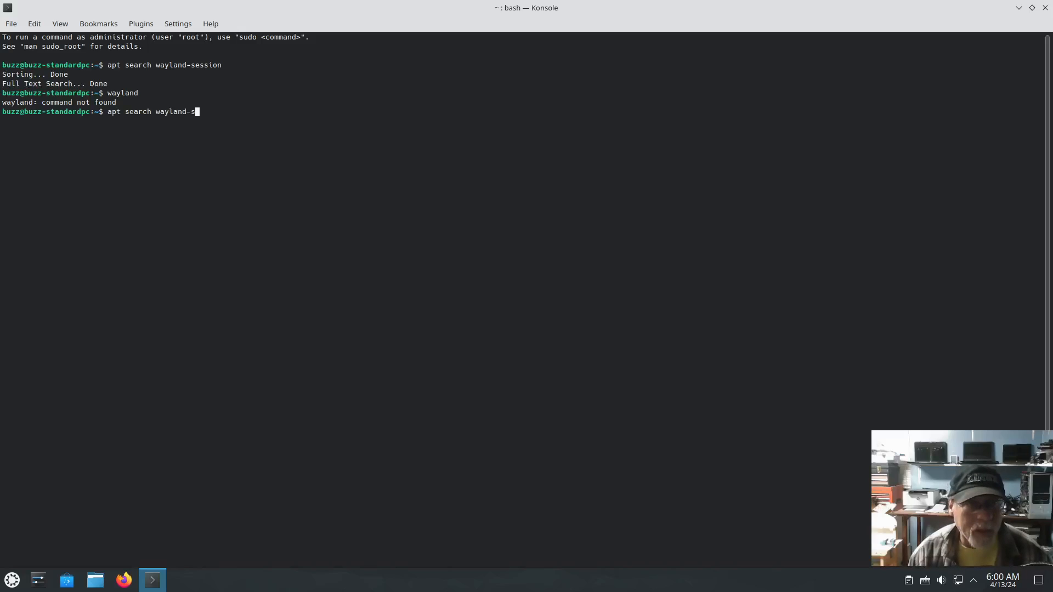
pyautogui.press('Return')
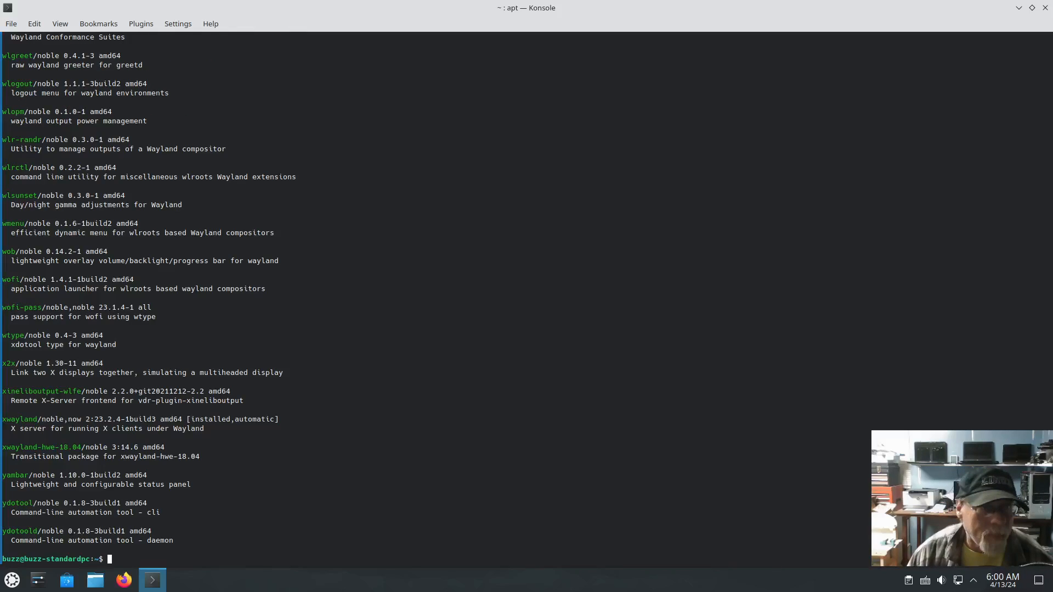
# Look through the apt search results for Wayland packages related to the Plasma desktop session
pyautogui.scroll(17, 398, 420)
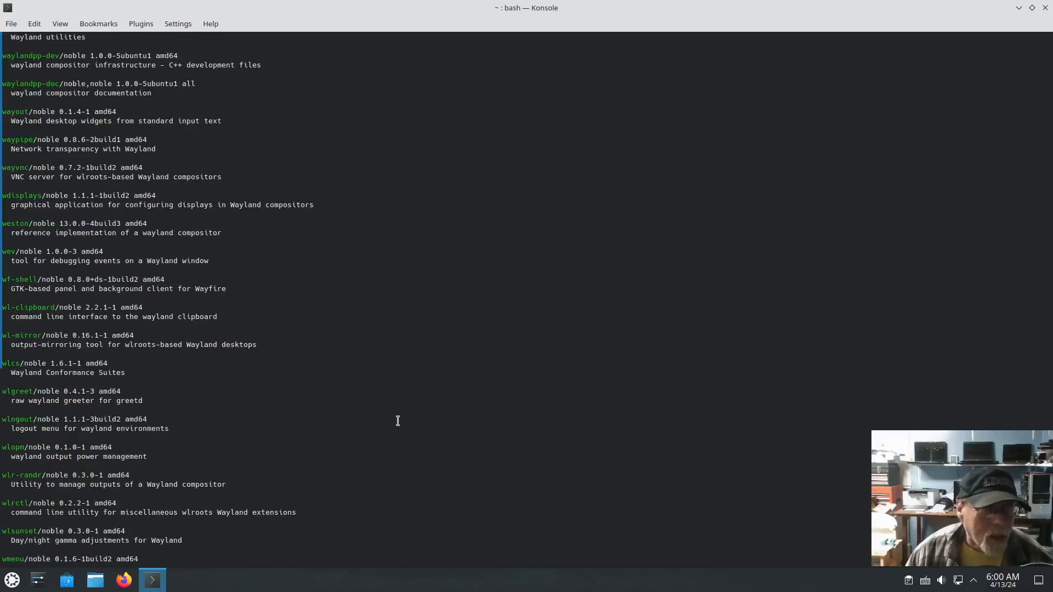
pyautogui.scroll(9, 398, 421)
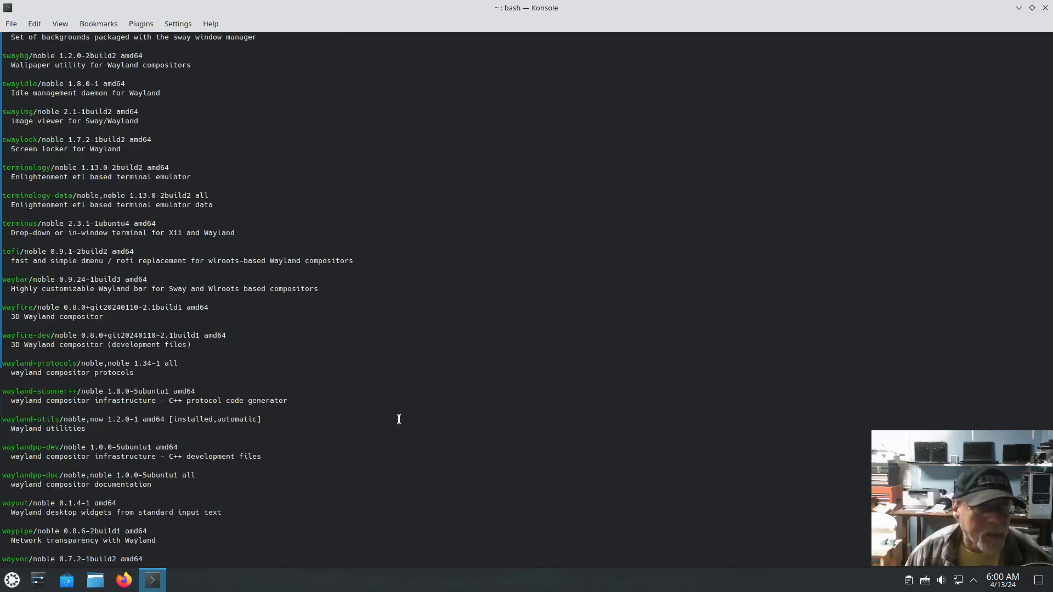
pyautogui.scroll(-12, 399, 419)
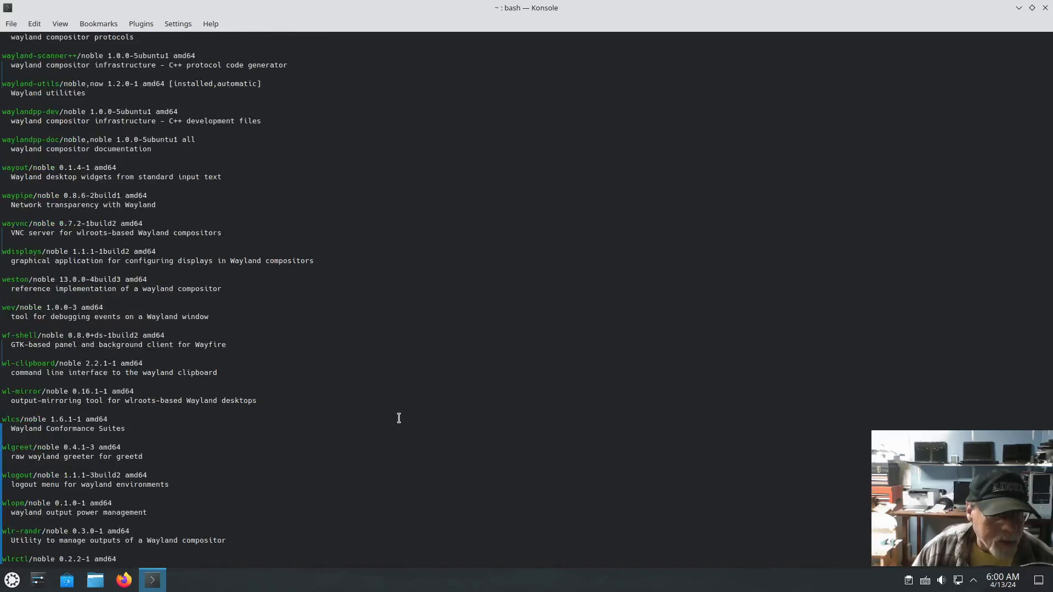
pyautogui.scroll(-12, 398, 418)
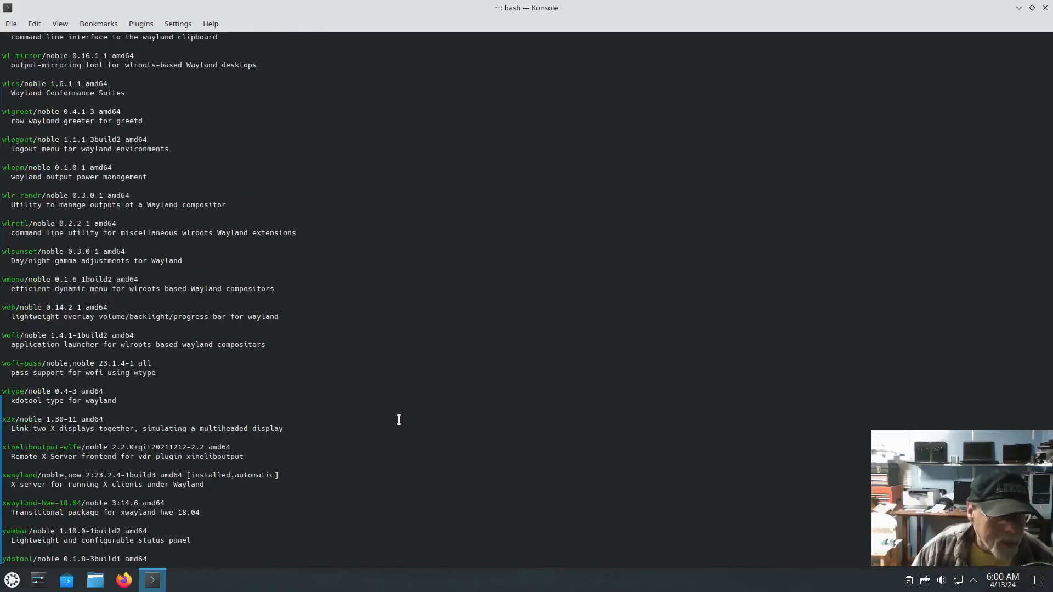
pyautogui.scroll(13, 409, 442)
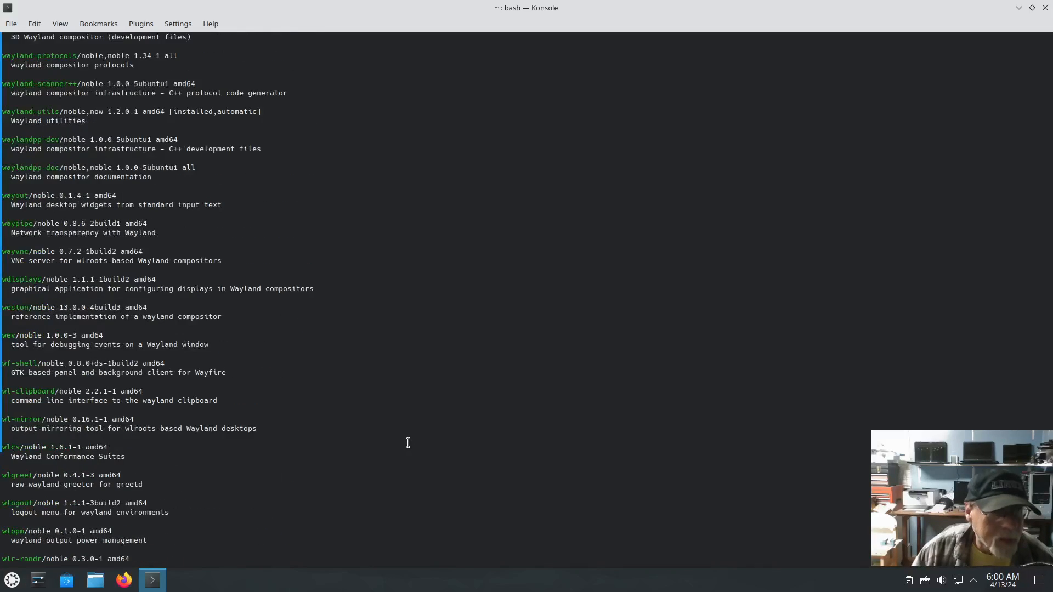
pyautogui.scroll(15, 408, 442)
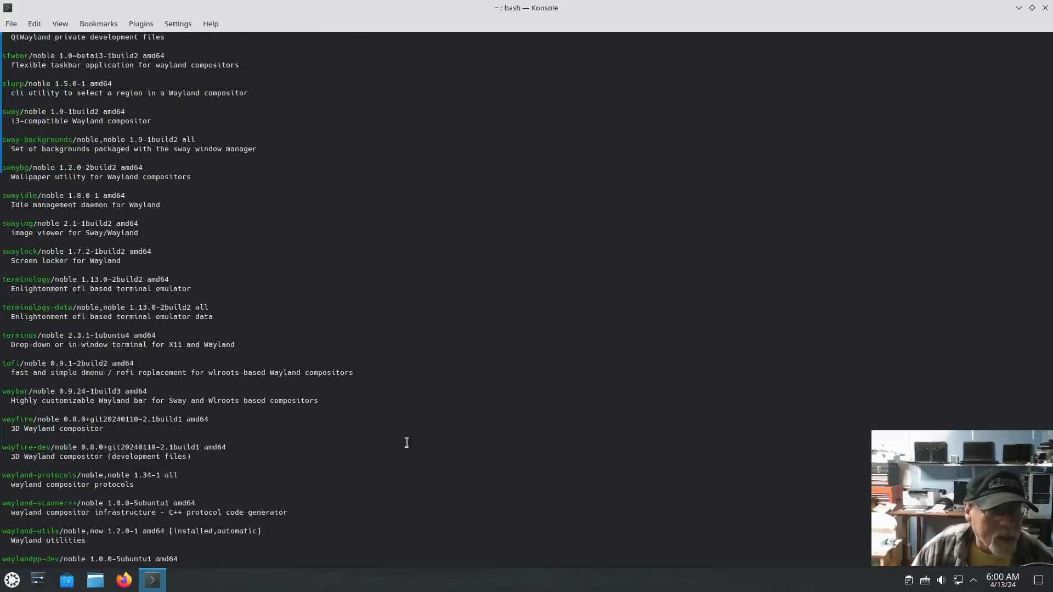
pyautogui.scroll(4, 407, 443)
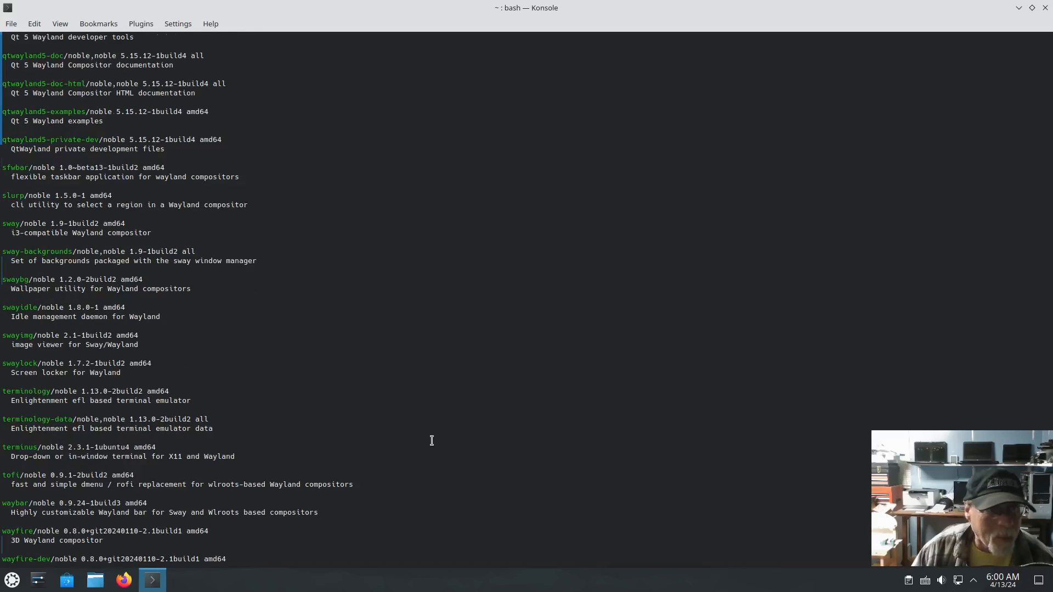
pyautogui.scroll(11, 432, 441)
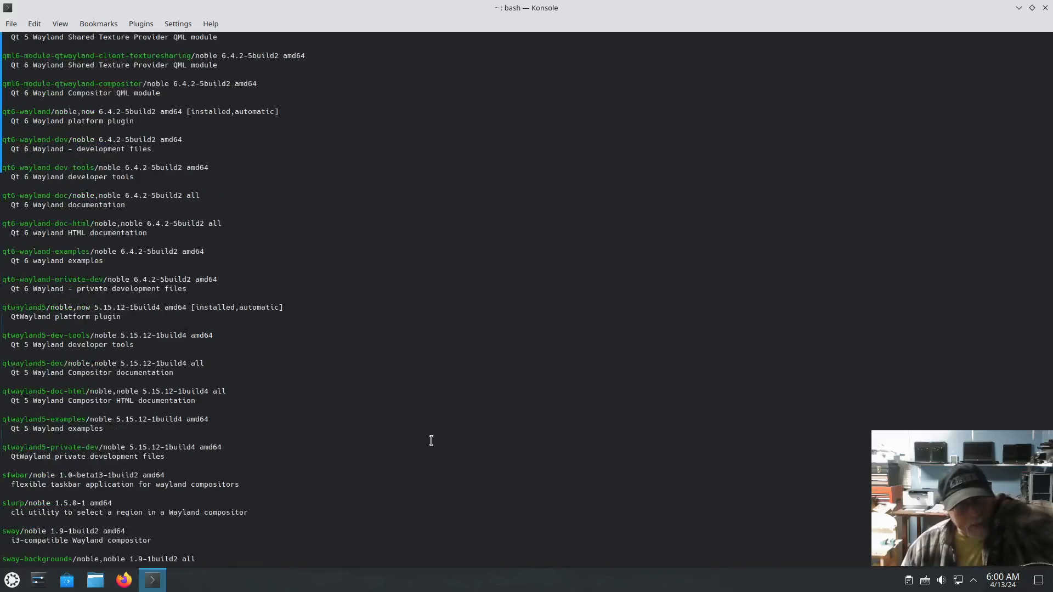
pyautogui.scroll(4, 431, 440)
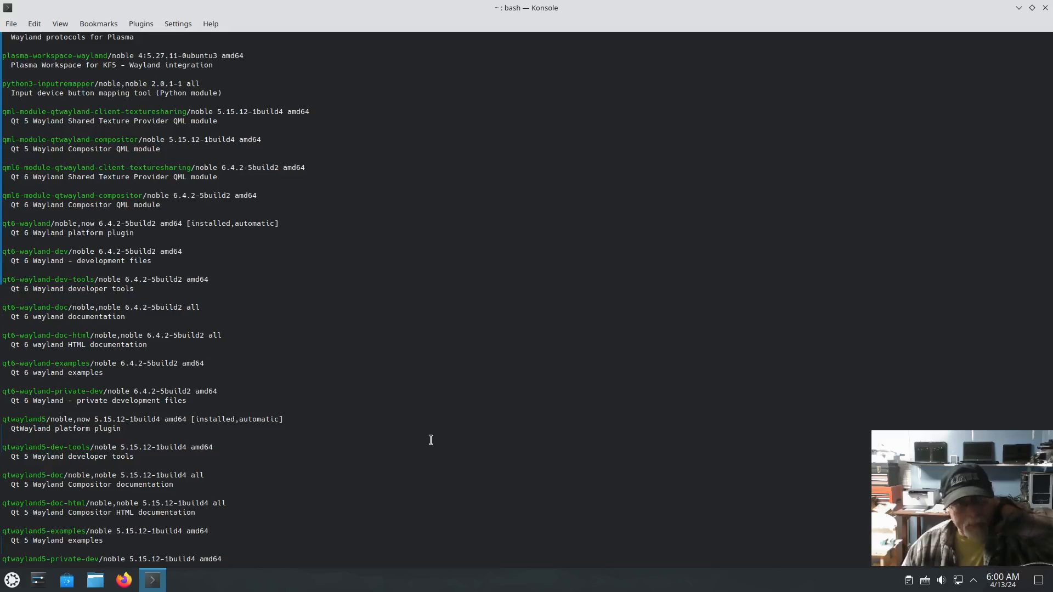
pyautogui.scroll(2, 431, 441)
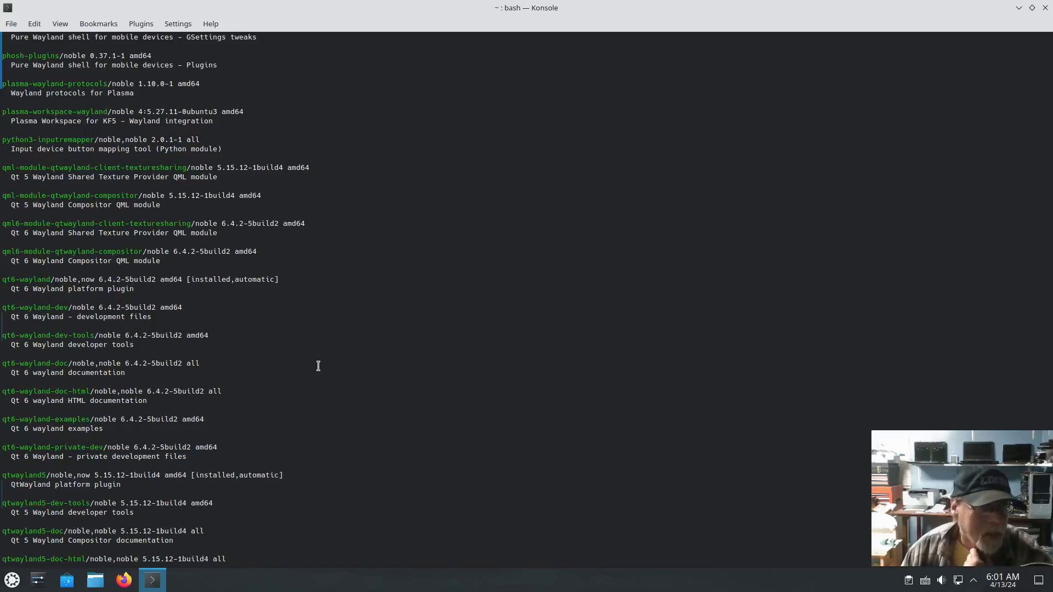
pyautogui.scroll(10, 322, 366)
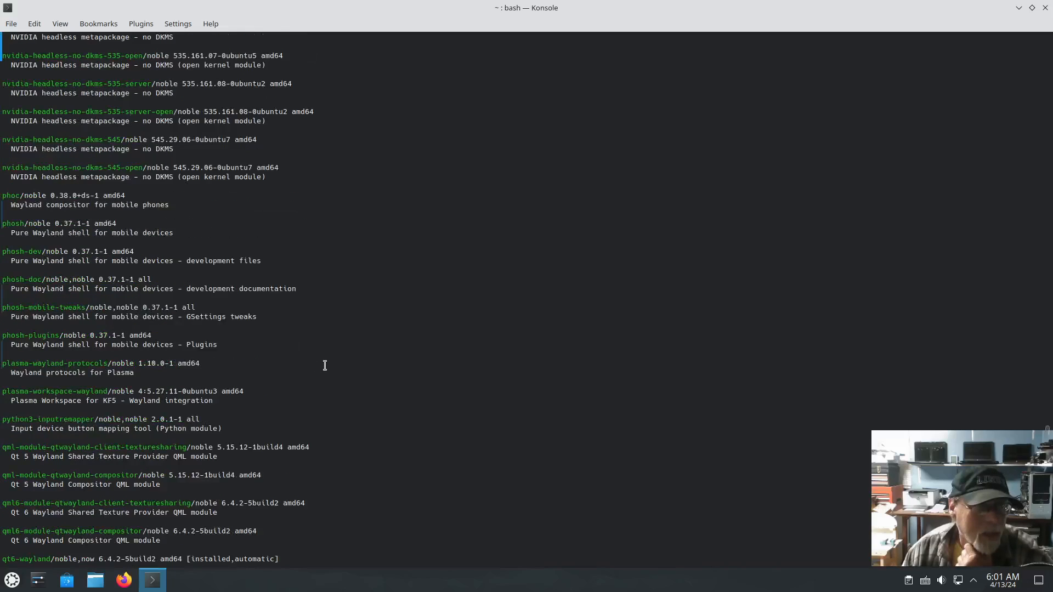
pyautogui.scroll(10, 325, 365)
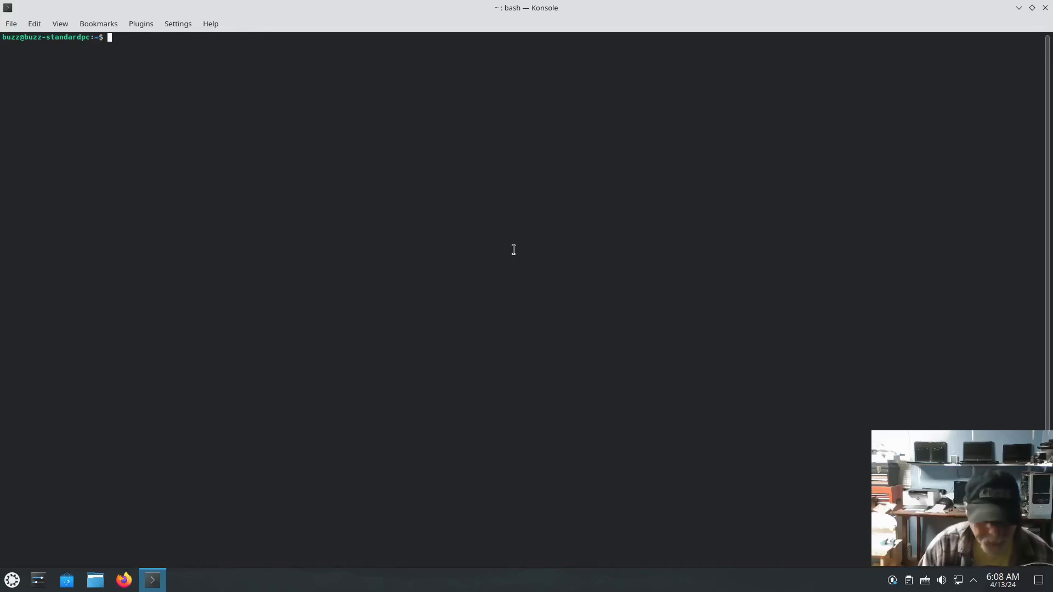
# Try to install plasma-wayland-session with sudo apt, enter the sudo password, and highlight the package name in the output
pyautogui.write('sudo apt install pl')
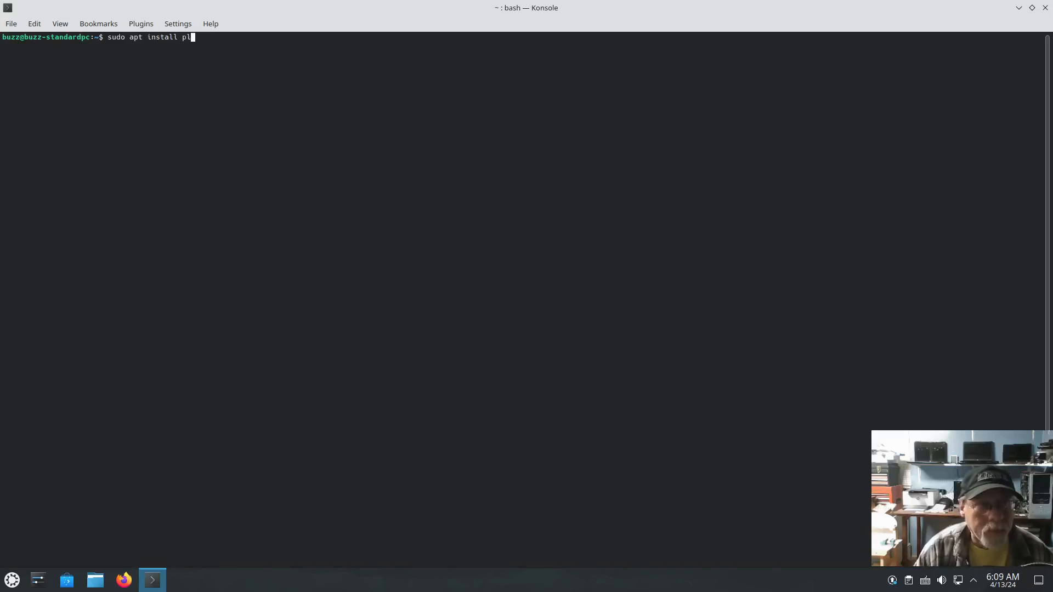
pyautogui.write('asma-waylan')
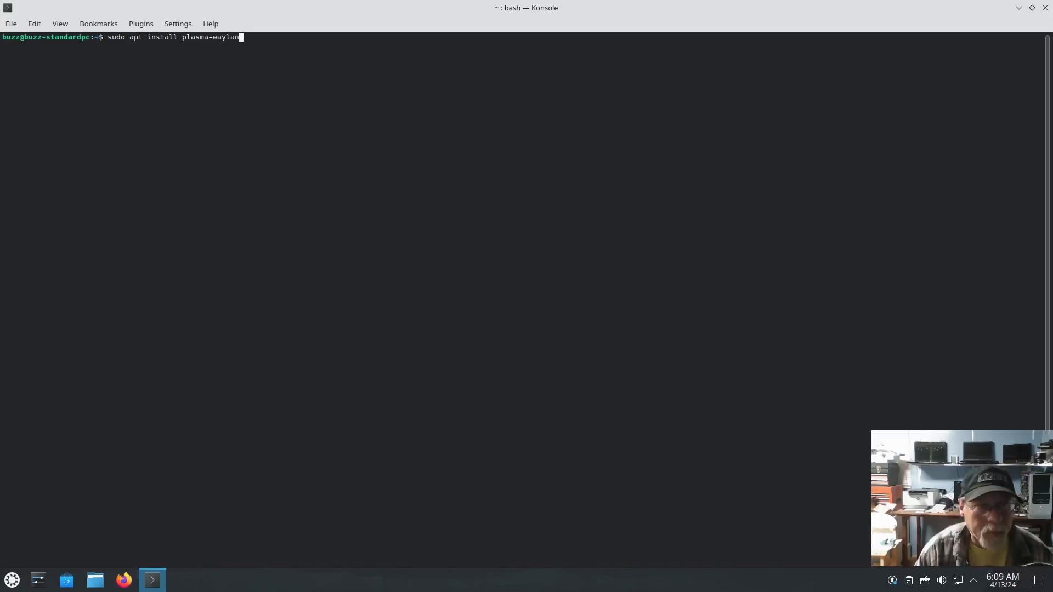
pyautogui.write('d-session')
pyautogui.press('Return')
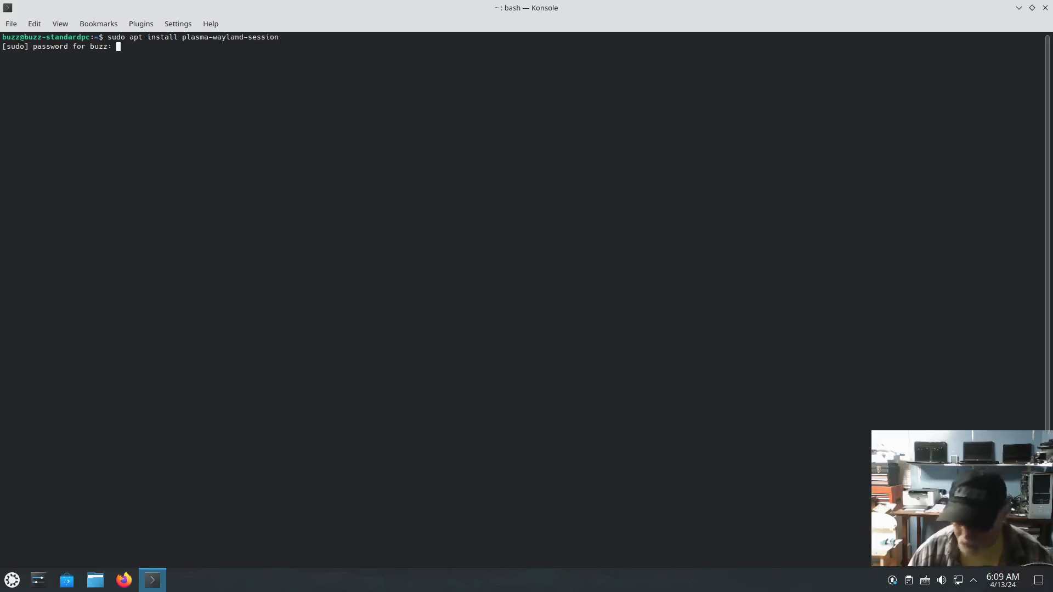
pyautogui.press('Return')
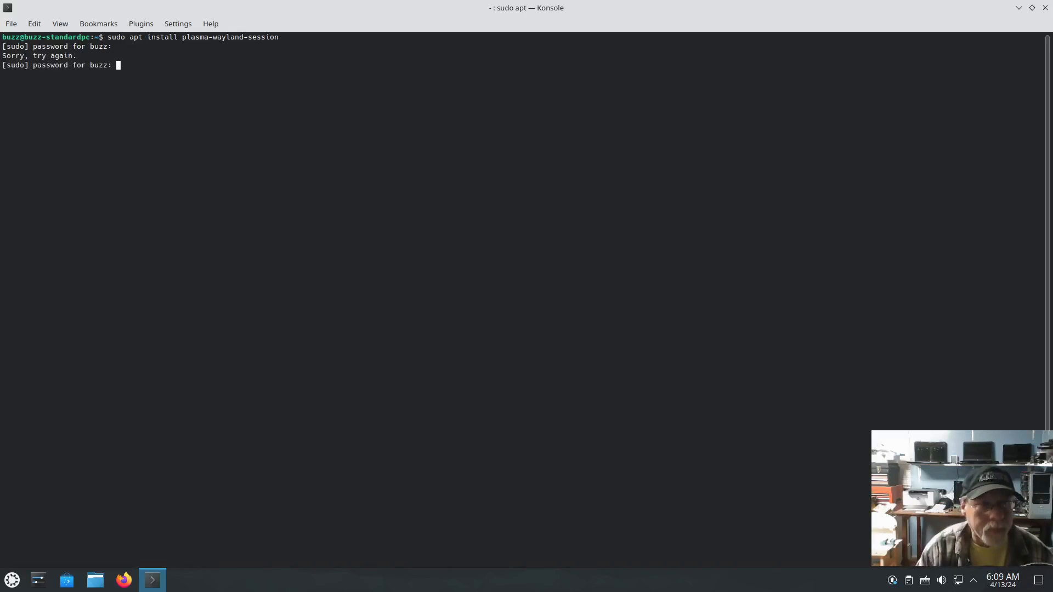
pyautogui.press('Return')
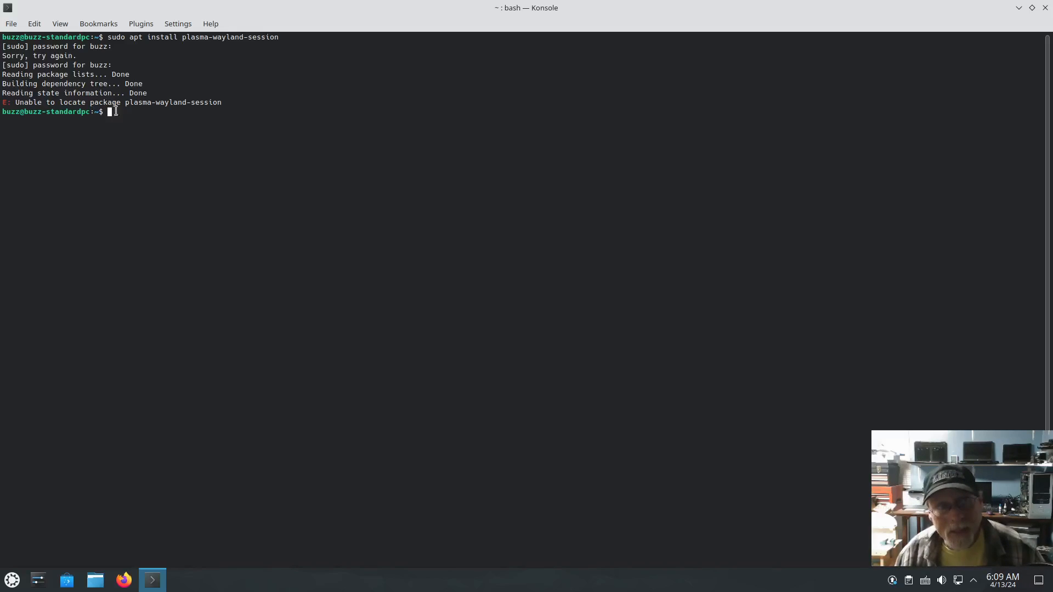
pyautogui.moveTo(125, 103); pyautogui.dragTo(225, 106)
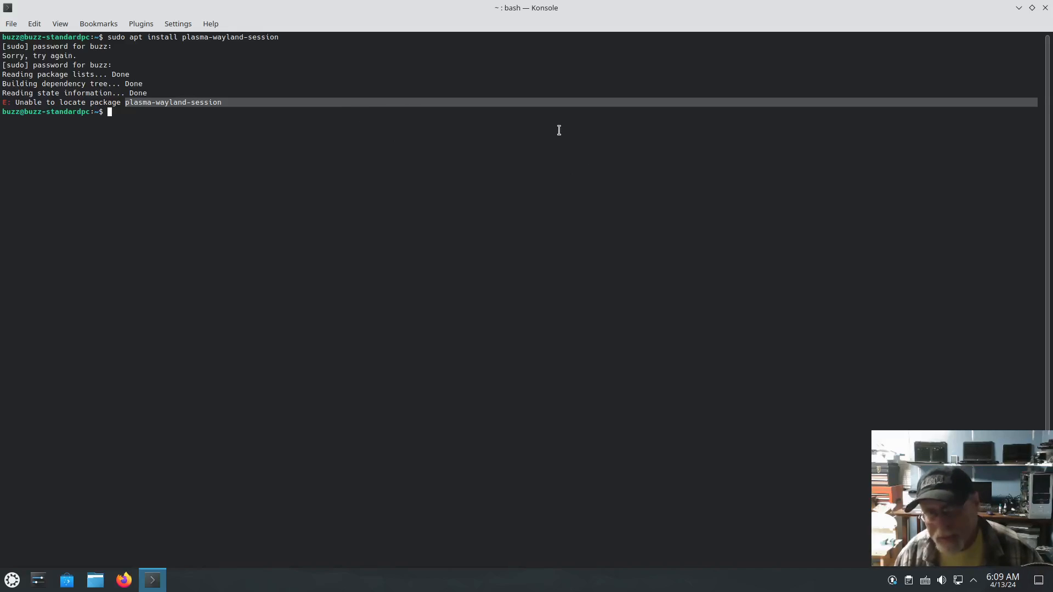
# Close Konsole, check the pending updates in Discover, and close Discover without updating
pyautogui.click(422, 191)
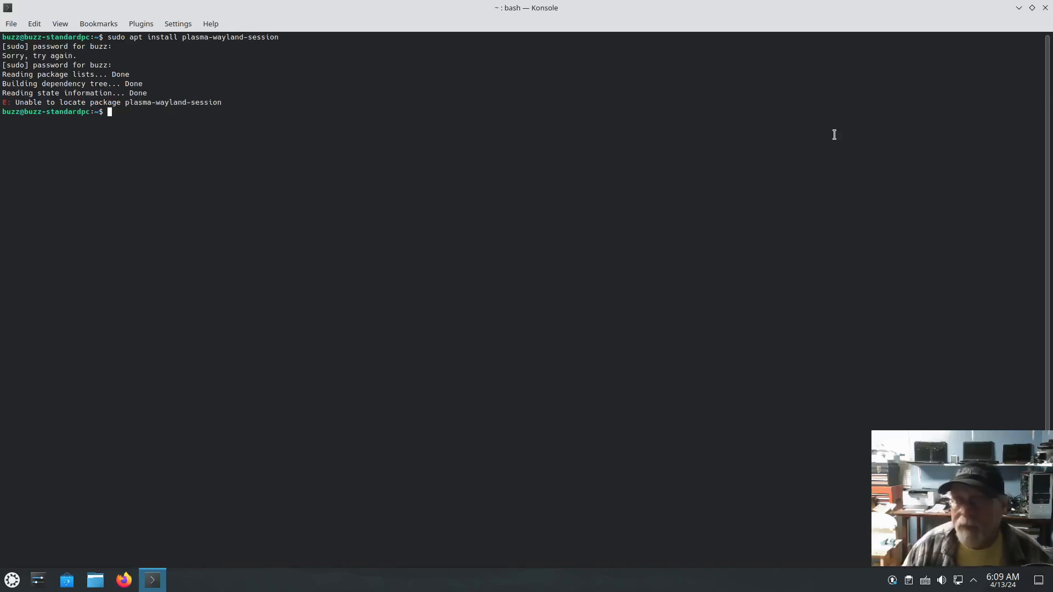
pyautogui.click(1045, 8)
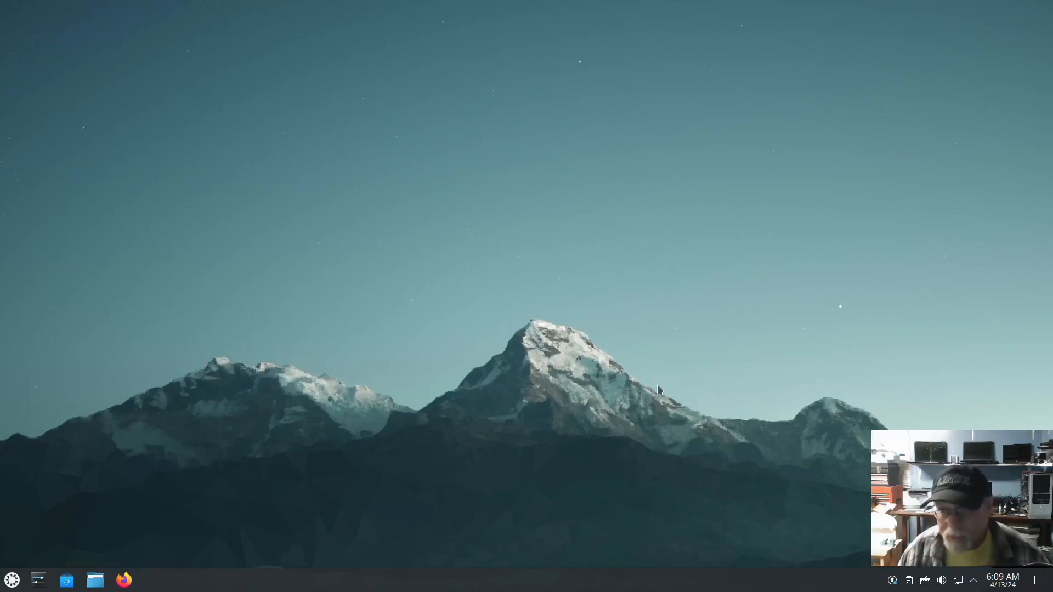
pyautogui.click(892, 580)
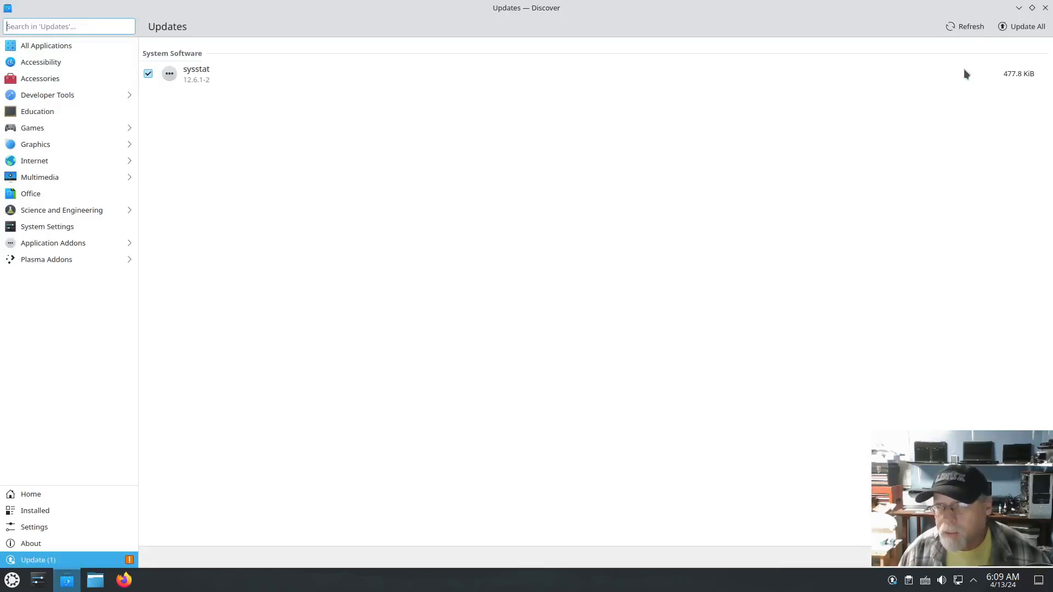
pyautogui.click(1045, 8)
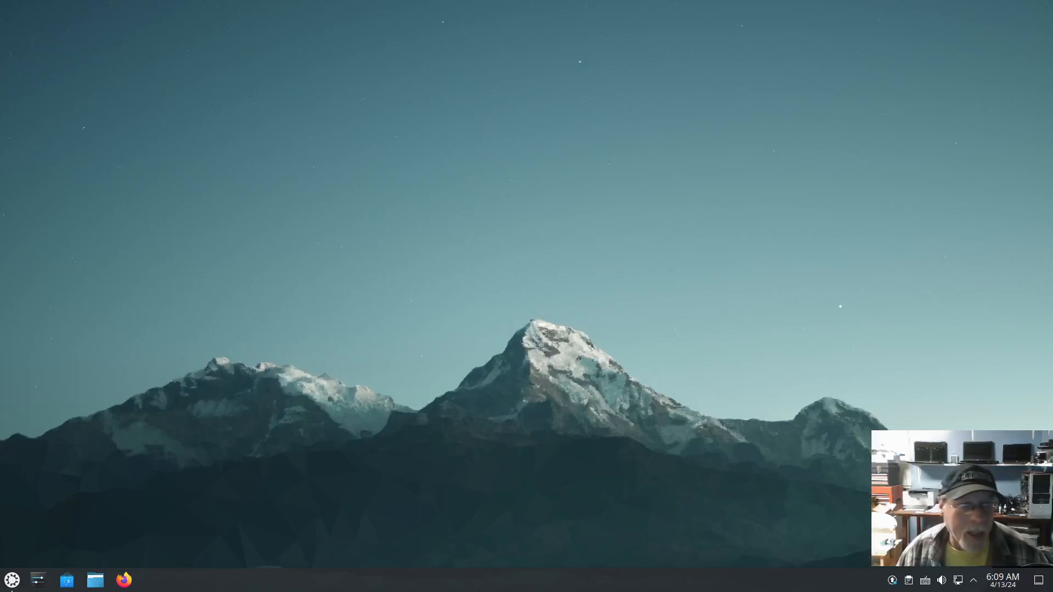
# Open Konsole and run "sudo apt update && sudo apt full-upgrade"
pyautogui.click(12, 580)
pyautogui.click(216, 390)
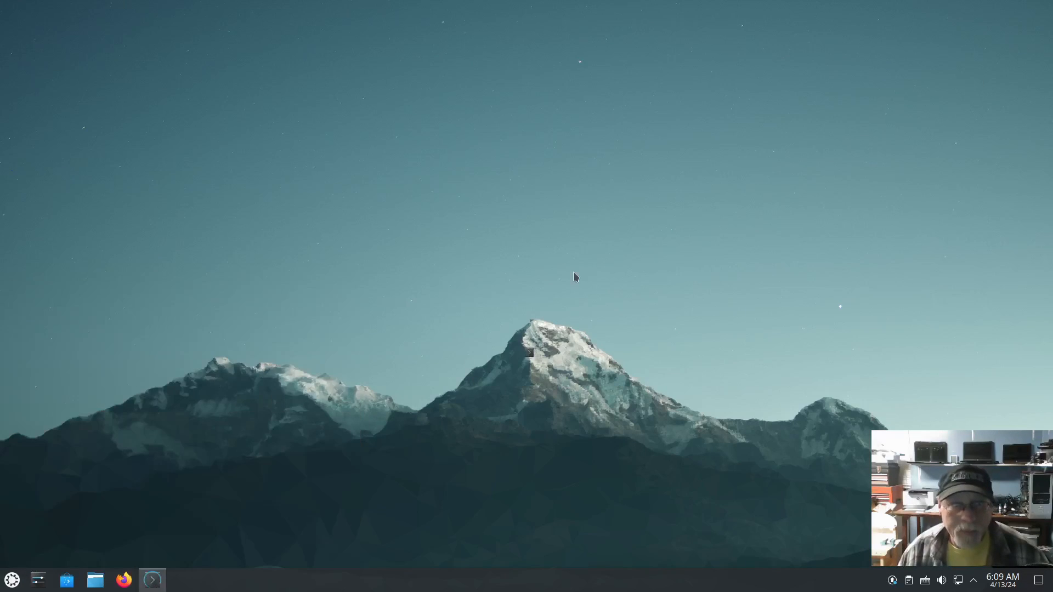
pyautogui.write('sudo ap')
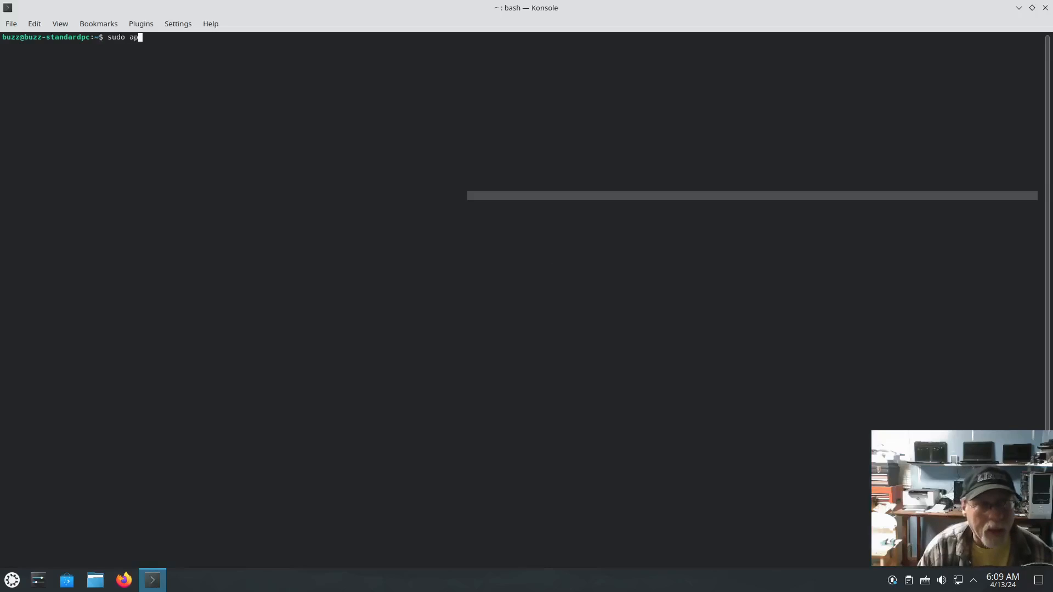
pyautogui.write('t update &&')
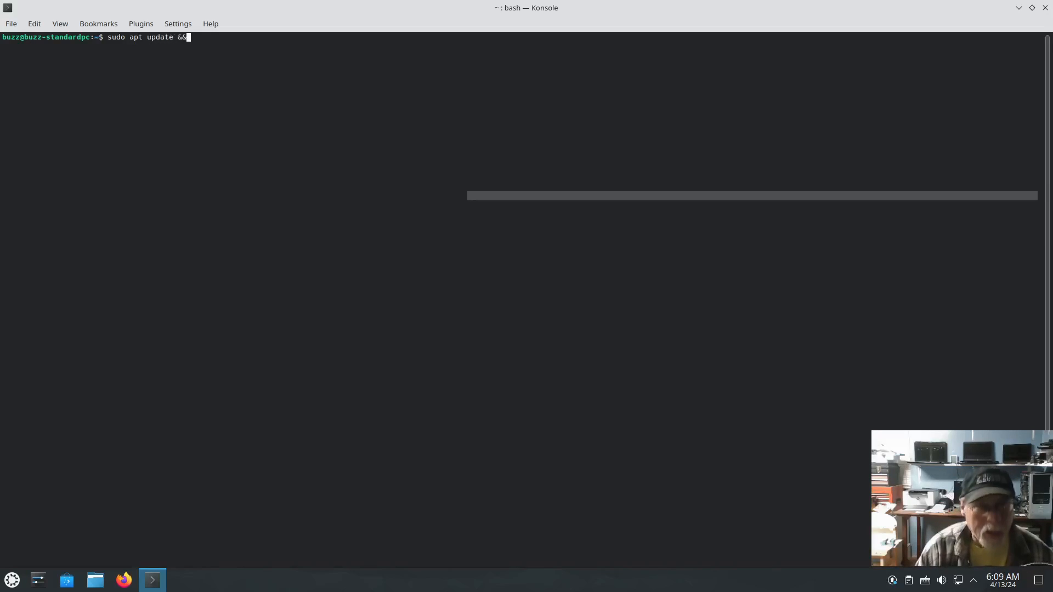
pyautogui.write(' sudo apt ')
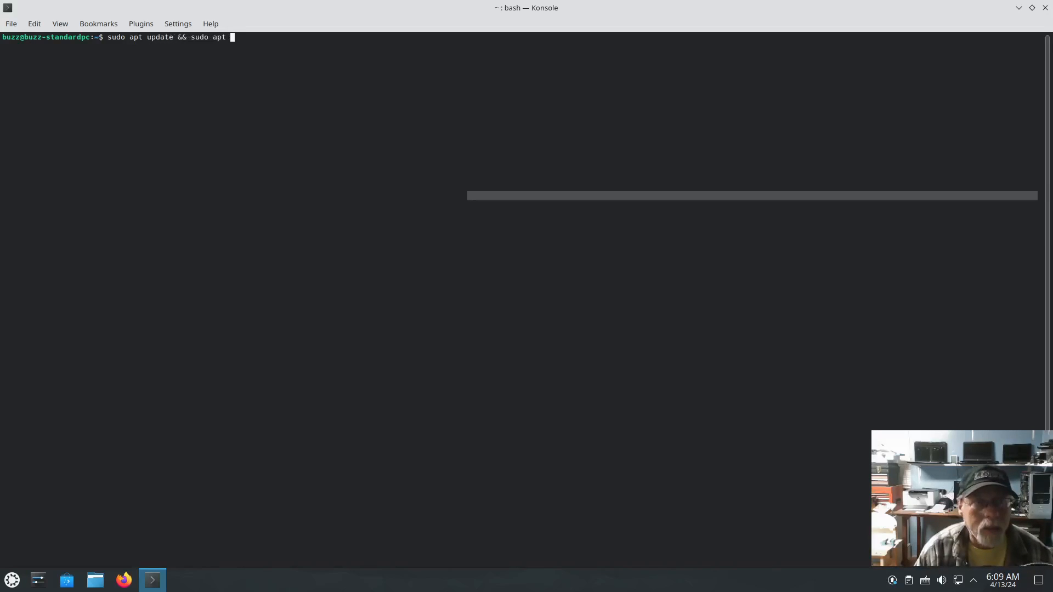
pyautogui.write('full-upgrade')
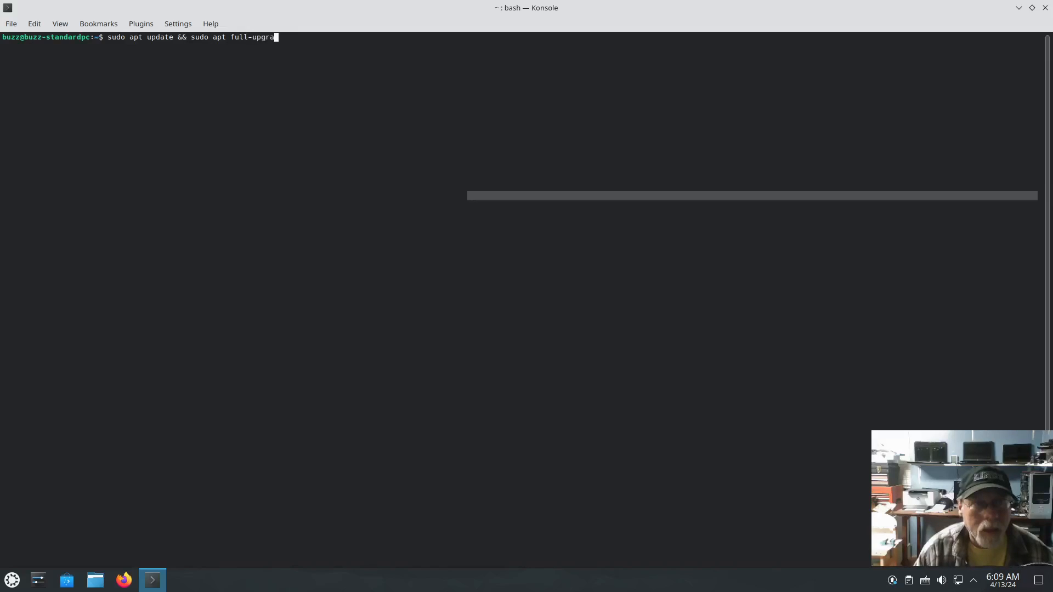
pyautogui.press('Return')
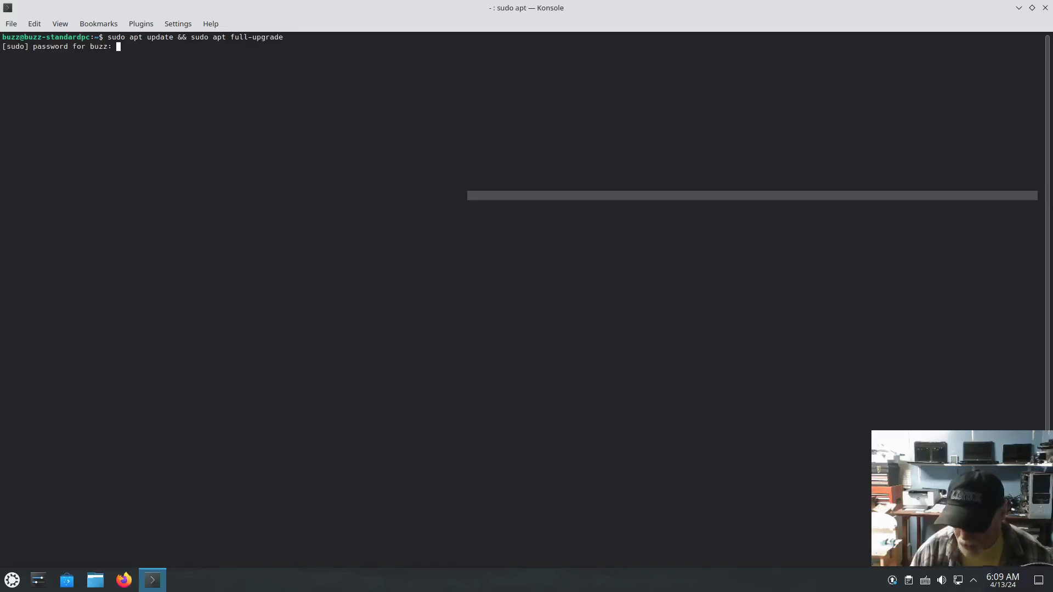
# Enter the sudo password, approve the package upgrade with "y", and close Konsole once it has run
pyautogui.press('Return')
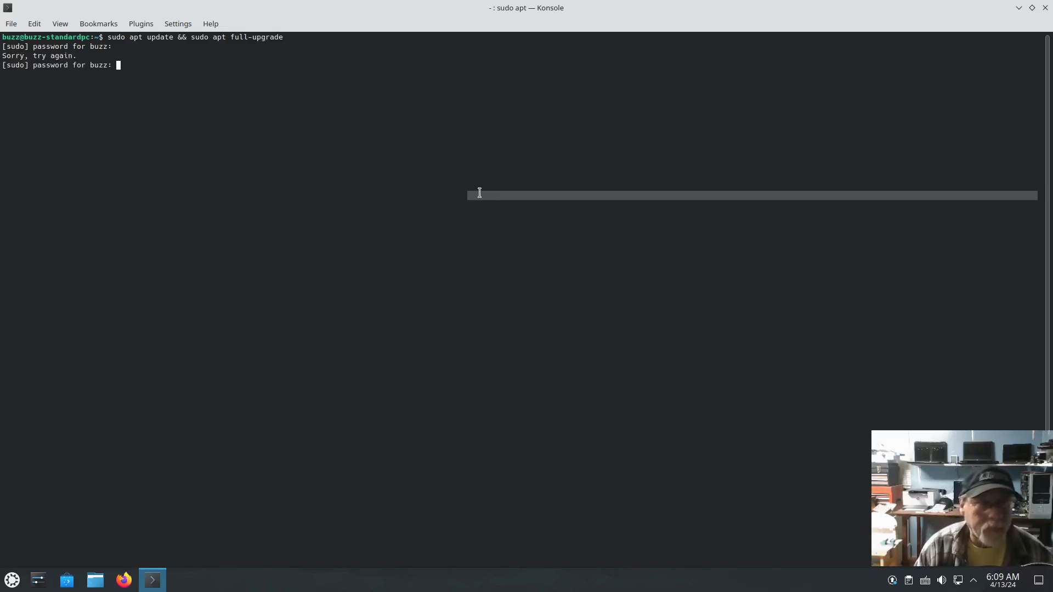
pyautogui.press('Return')
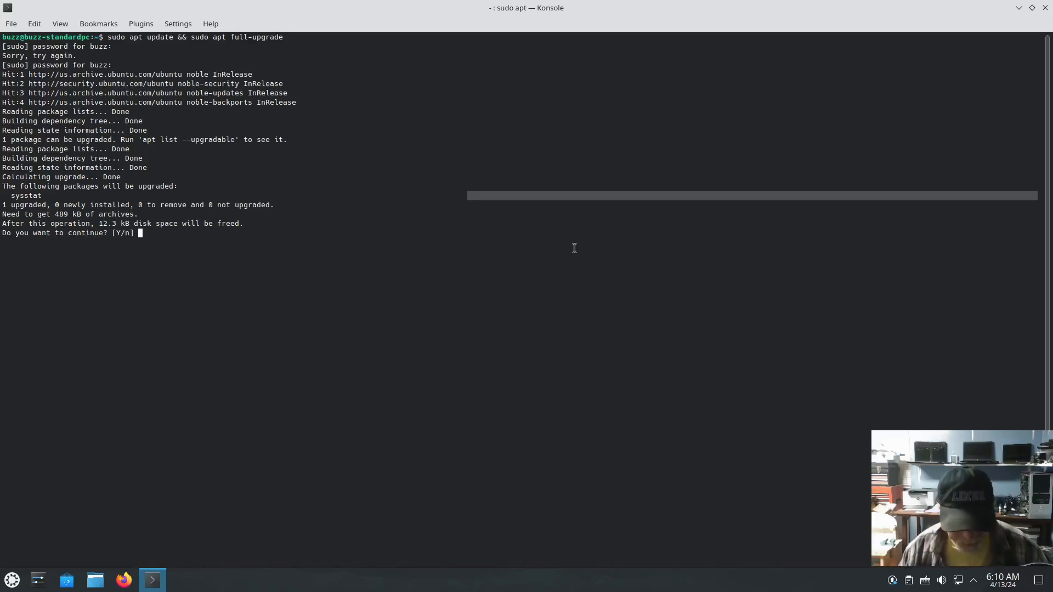
pyautogui.write('y')
pyautogui.press('Return')
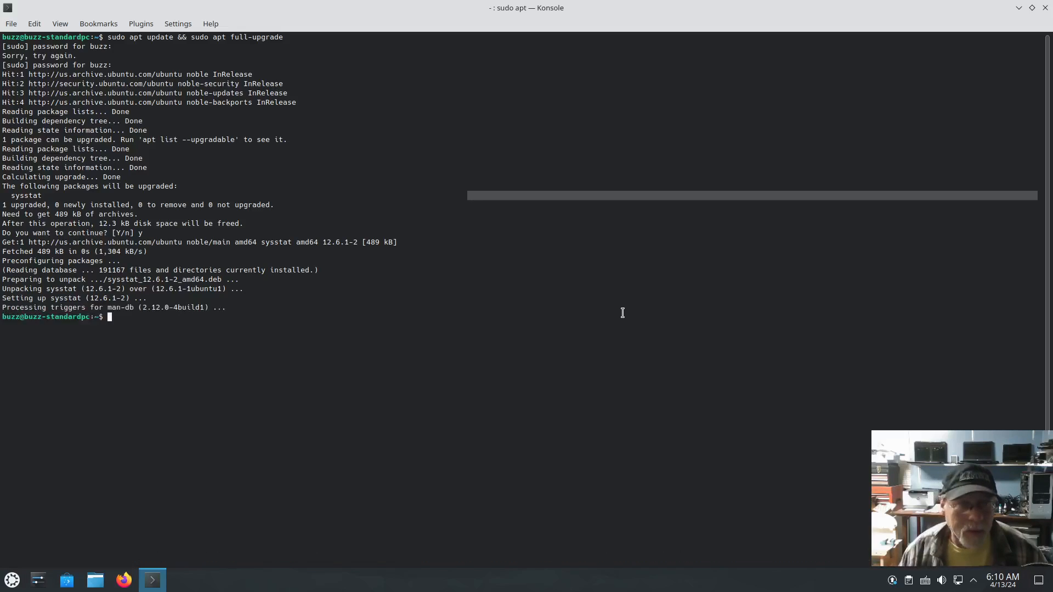
pyautogui.click(1045, 9)
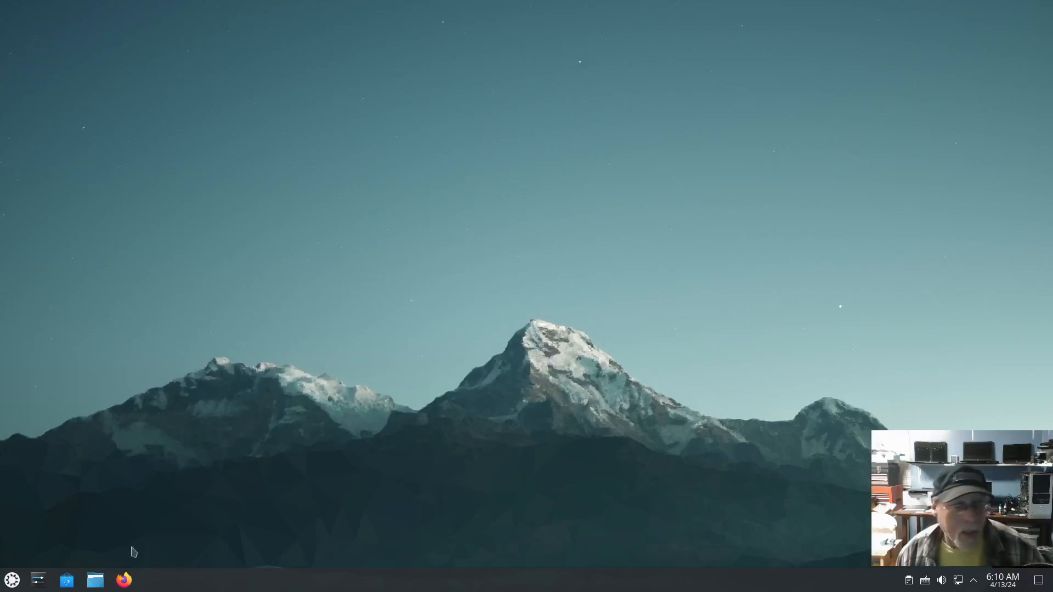
pyautogui.click(12, 580)
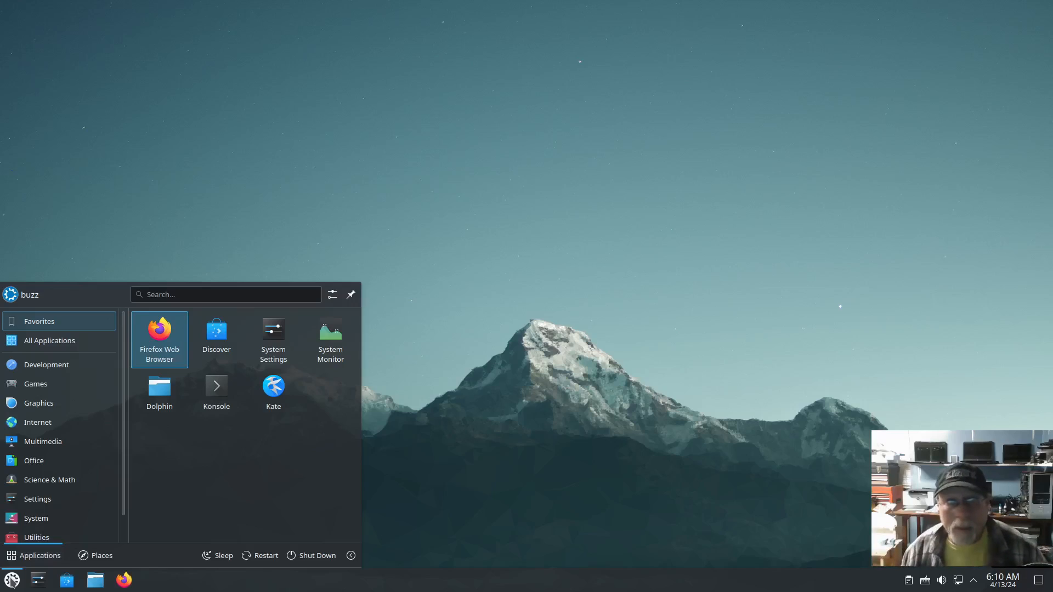
pyautogui.click(524, 477)
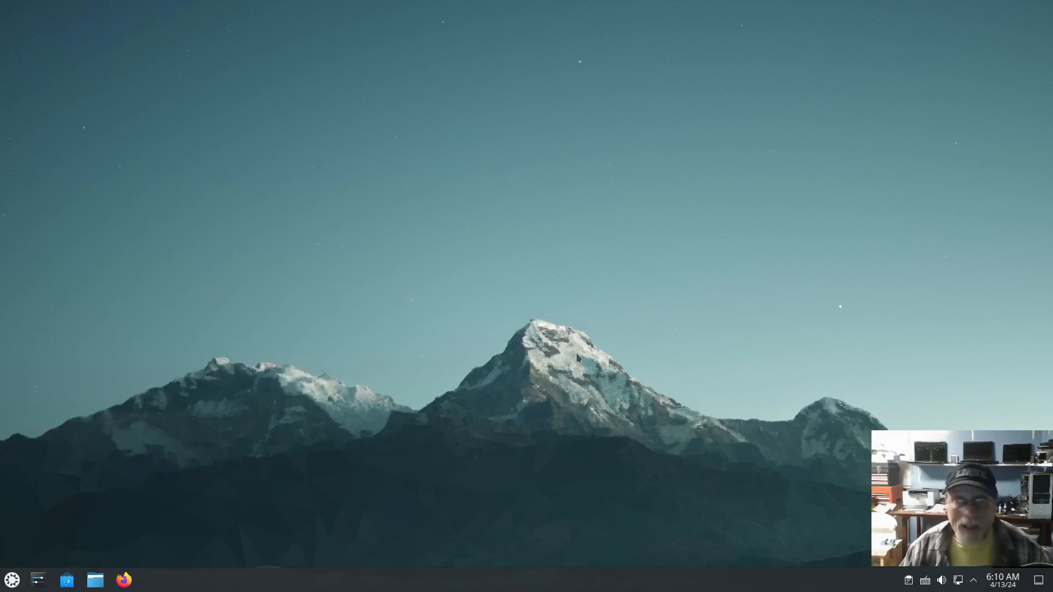